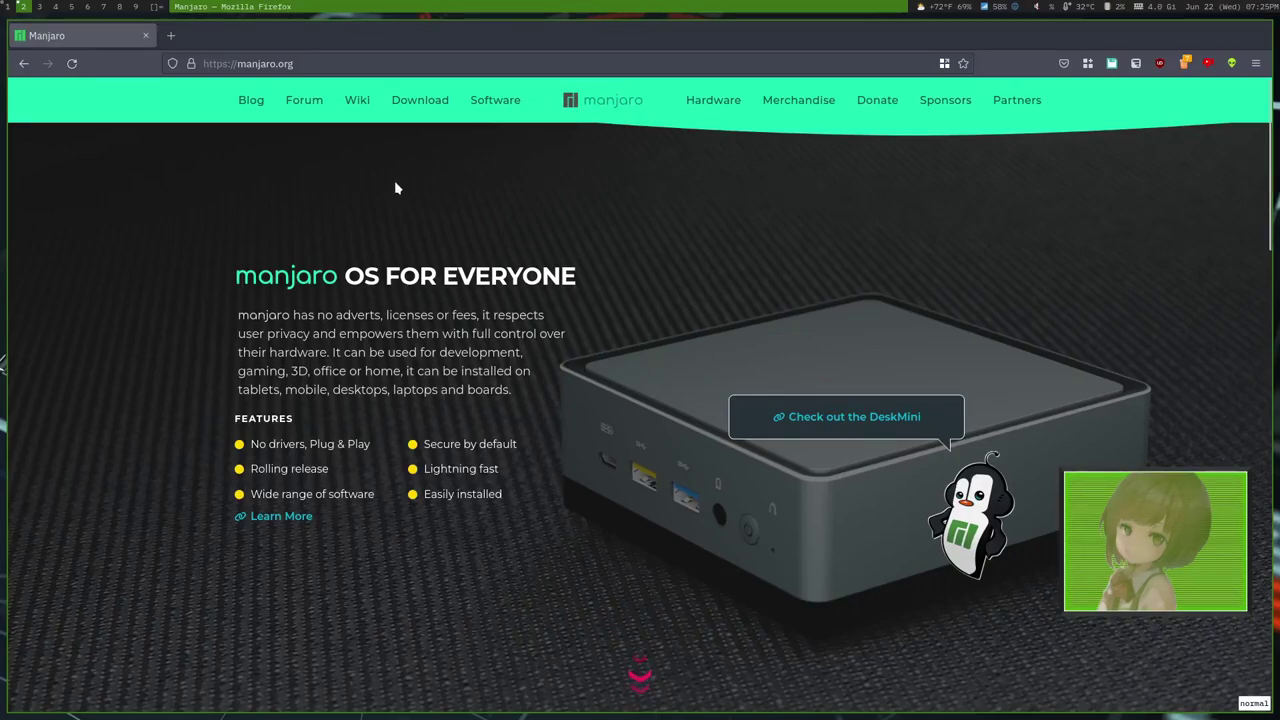
Go to the manjaro.org Download page listing the Plasma, Xfce and Gnome editions.
{"action": "left_click", "coordinate": [420, 100]}
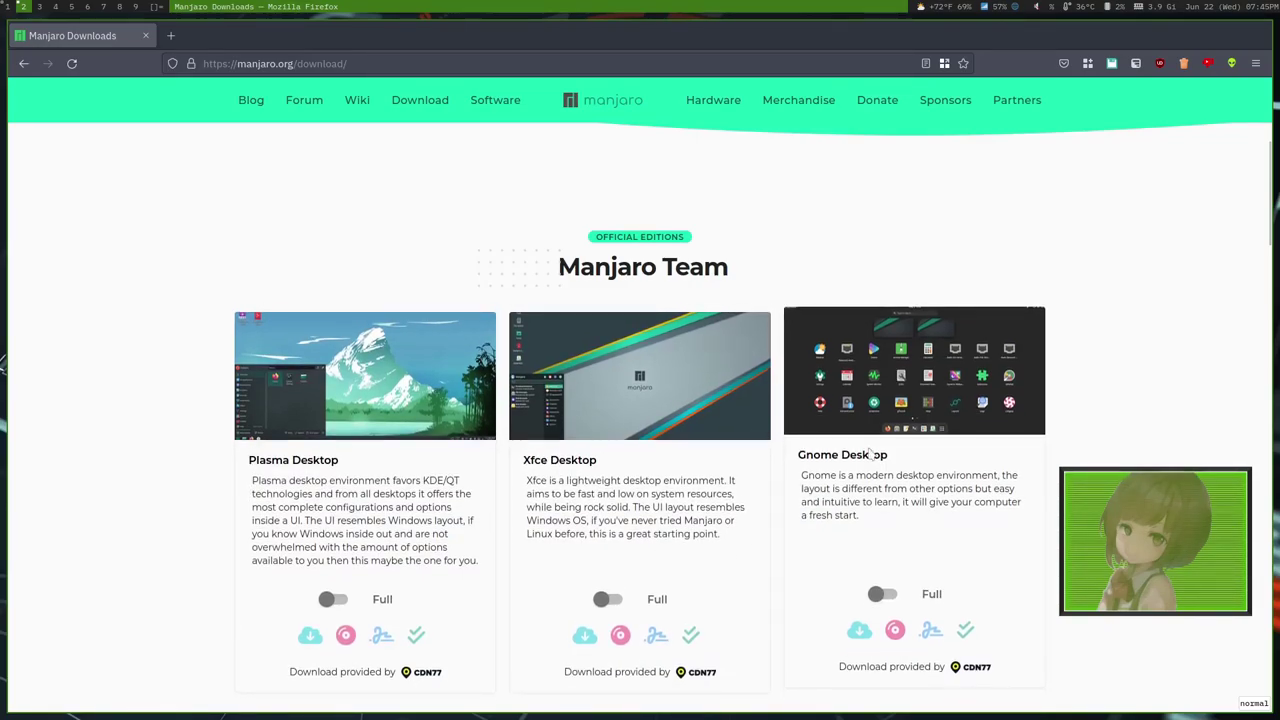
{"action": "scroll", "coordinate": [870, 454], "scroll_direction": "down", "scroll_amount": 2}
{"action": "scroll", "coordinate": [860, 460], "scroll_direction": "up", "scroll_amount": 2}
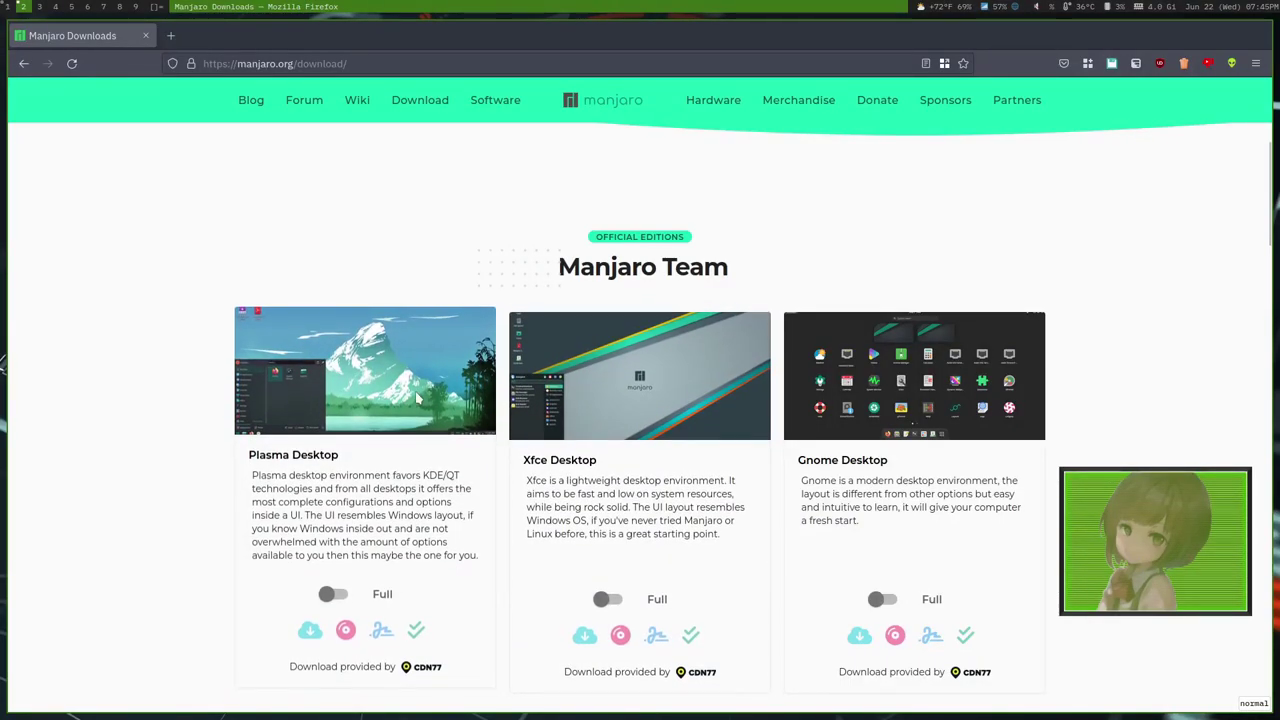
{"action": "scroll", "coordinate": [596, 525], "scroll_direction": "down", "scroll_amount": 3}
{"action": "left_click", "coordinate": [612, 420]}
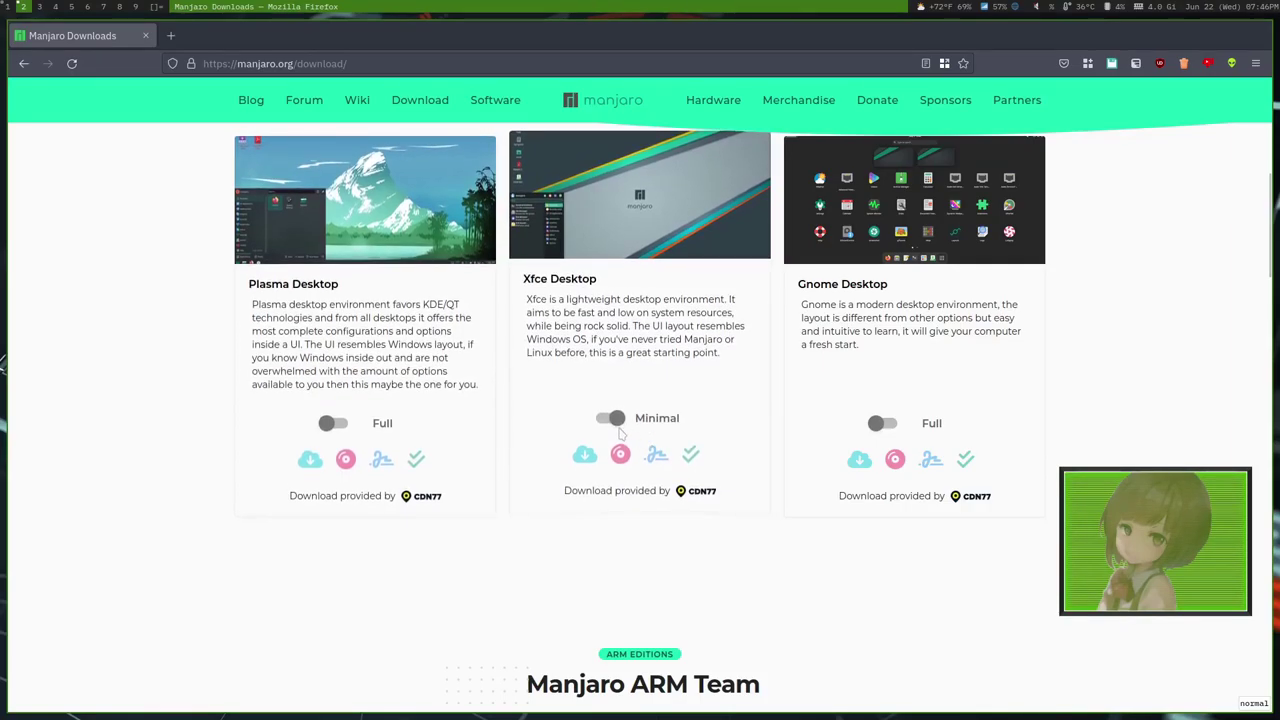
{"action": "left_click", "coordinate": [612, 420]}
{"action": "left_click", "coordinate": [600, 420]}
{"action": "left_click", "coordinate": [601, 421]}
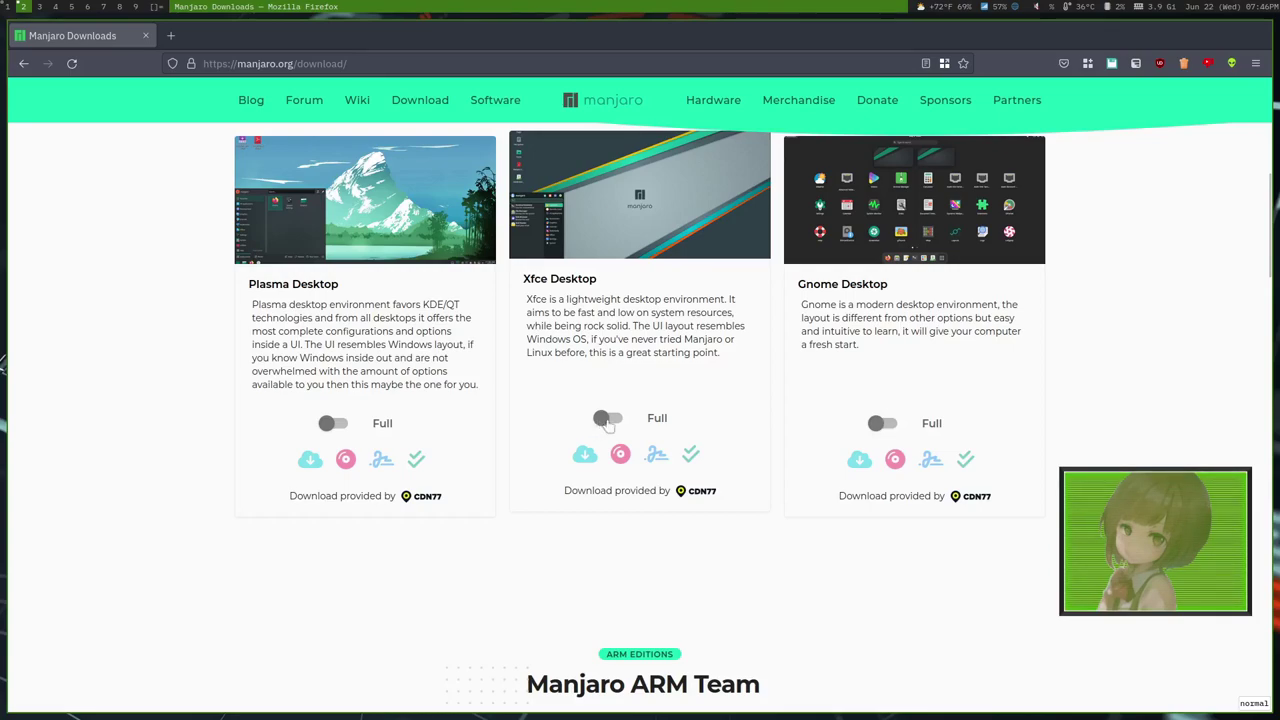
{"action": "left_click", "coordinate": [607, 422]}
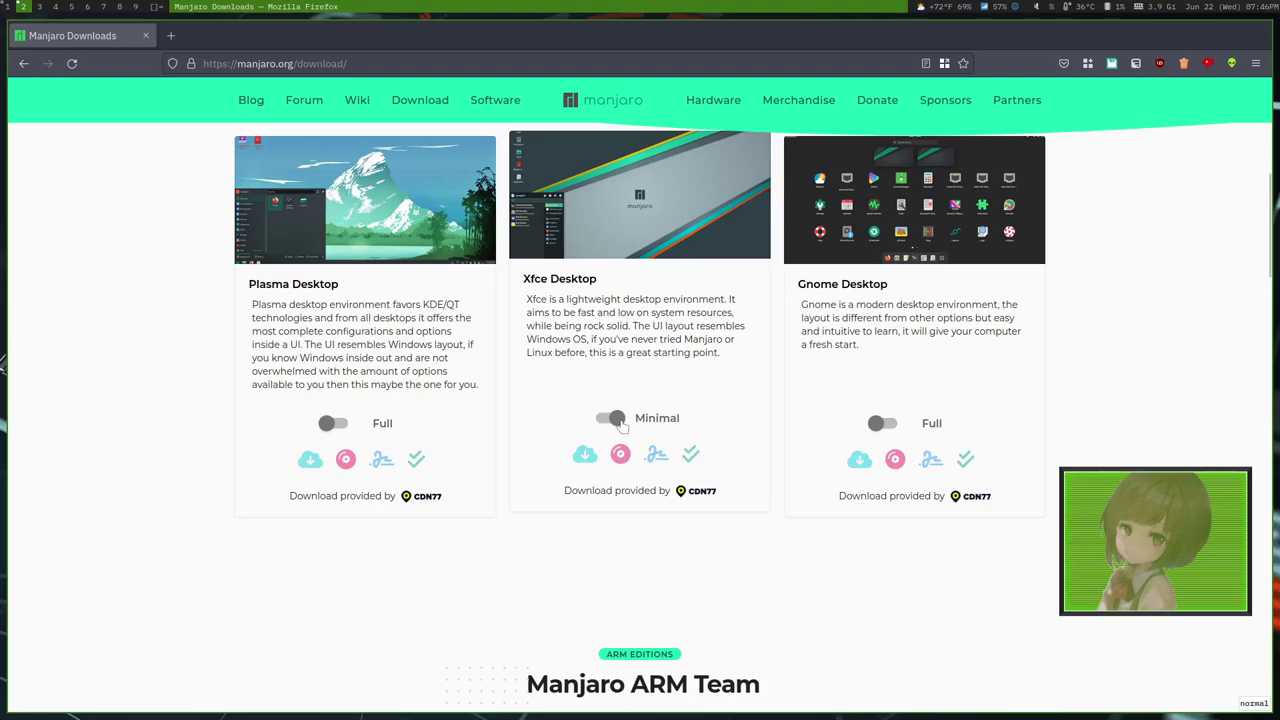
{"action": "left_click", "coordinate": [617, 420]}
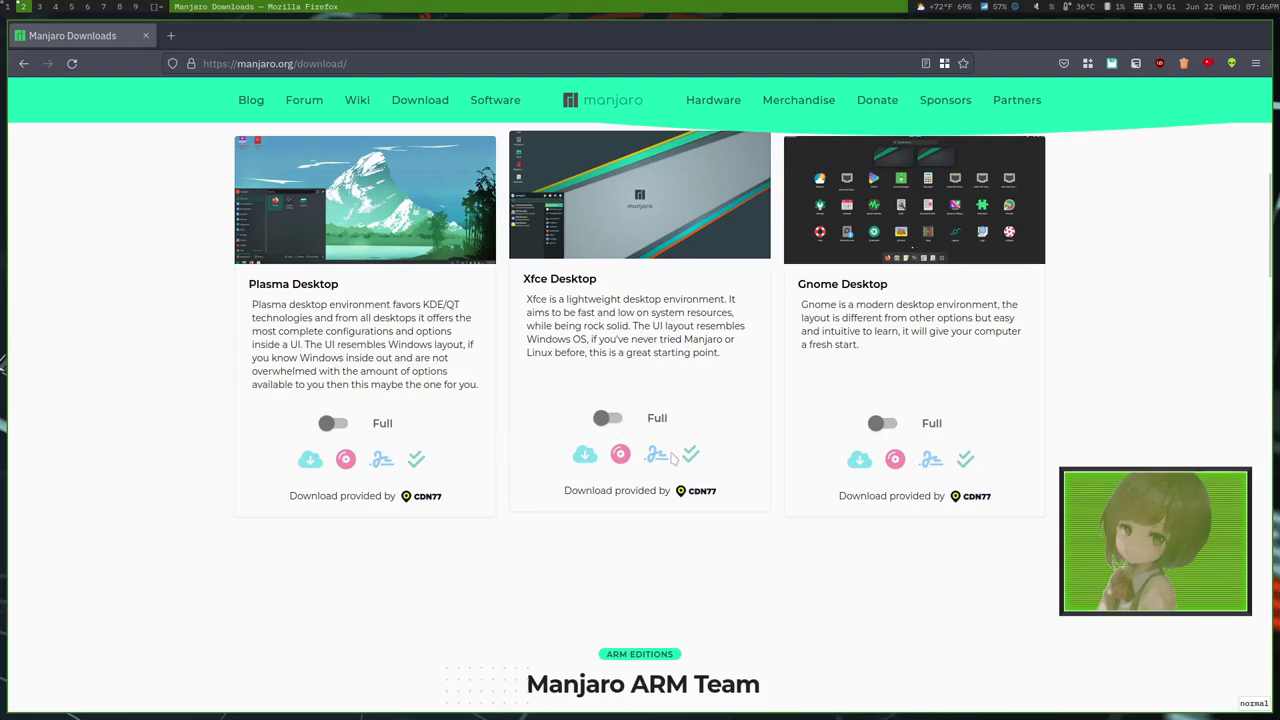
{"action": "scroll", "coordinate": [610, 430], "scroll_direction": "down", "scroll_amount": 4}
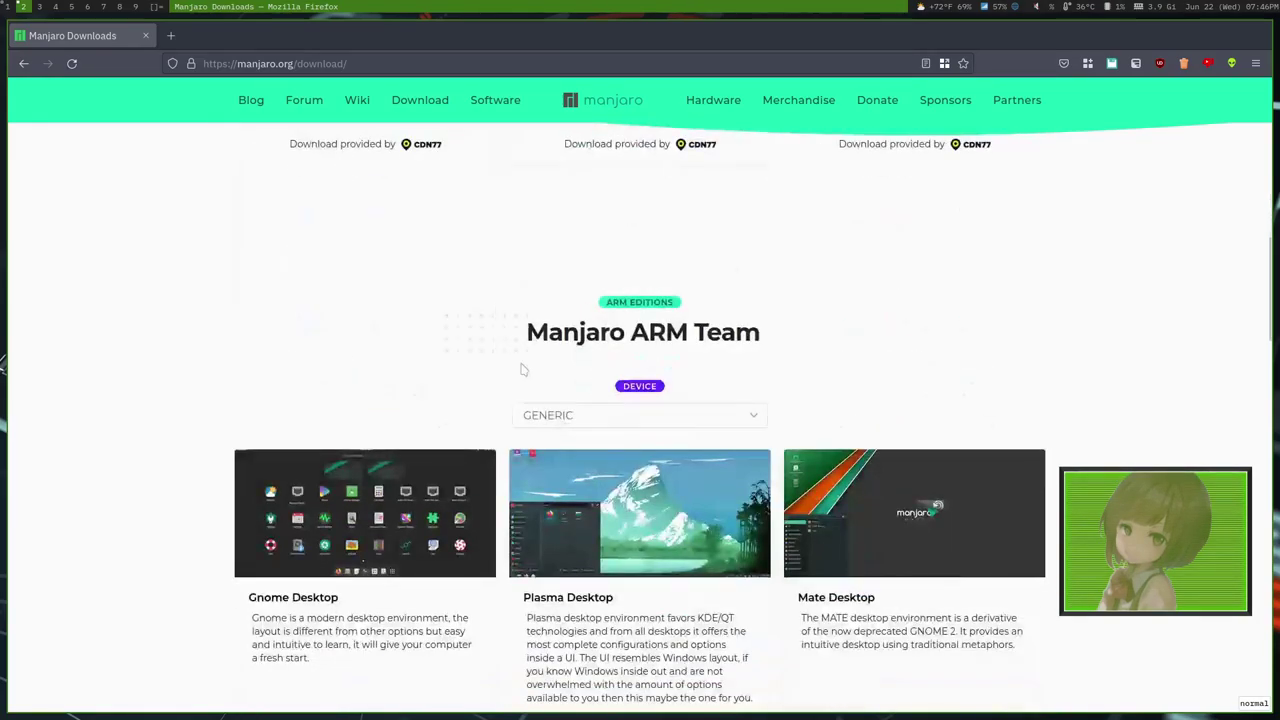
{"action": "scroll", "coordinate": [520, 370], "scroll_direction": "down", "scroll_amount": 2}
{"action": "scroll", "coordinate": [474, 372], "scroll_direction": "down", "scroll_amount": 2}
{"action": "scroll", "coordinate": [474, 376], "scroll_direction": "up", "scroll_amount": 3}
{"action": "scroll", "coordinate": [474, 376], "scroll_direction": "down", "scroll_amount": 2}
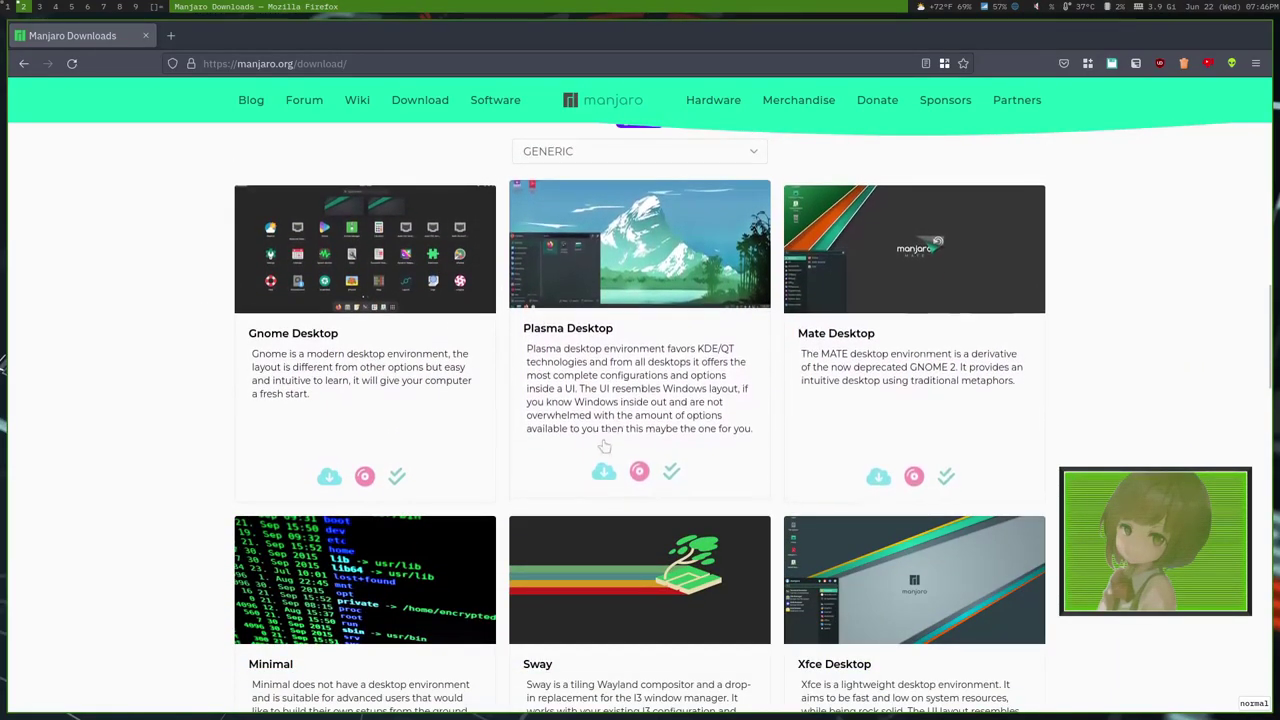
{"action": "scroll", "coordinate": [600, 447], "scroll_direction": "down", "scroll_amount": 2}
{"action": "scroll", "coordinate": [580, 465], "scroll_direction": "up", "scroll_amount": 2}
{"action": "scroll", "coordinate": [580, 471], "scroll_direction": "down", "scroll_amount": 3}
{"action": "scroll", "coordinate": [474, 286], "scroll_direction": "up", "scroll_amount": 7}
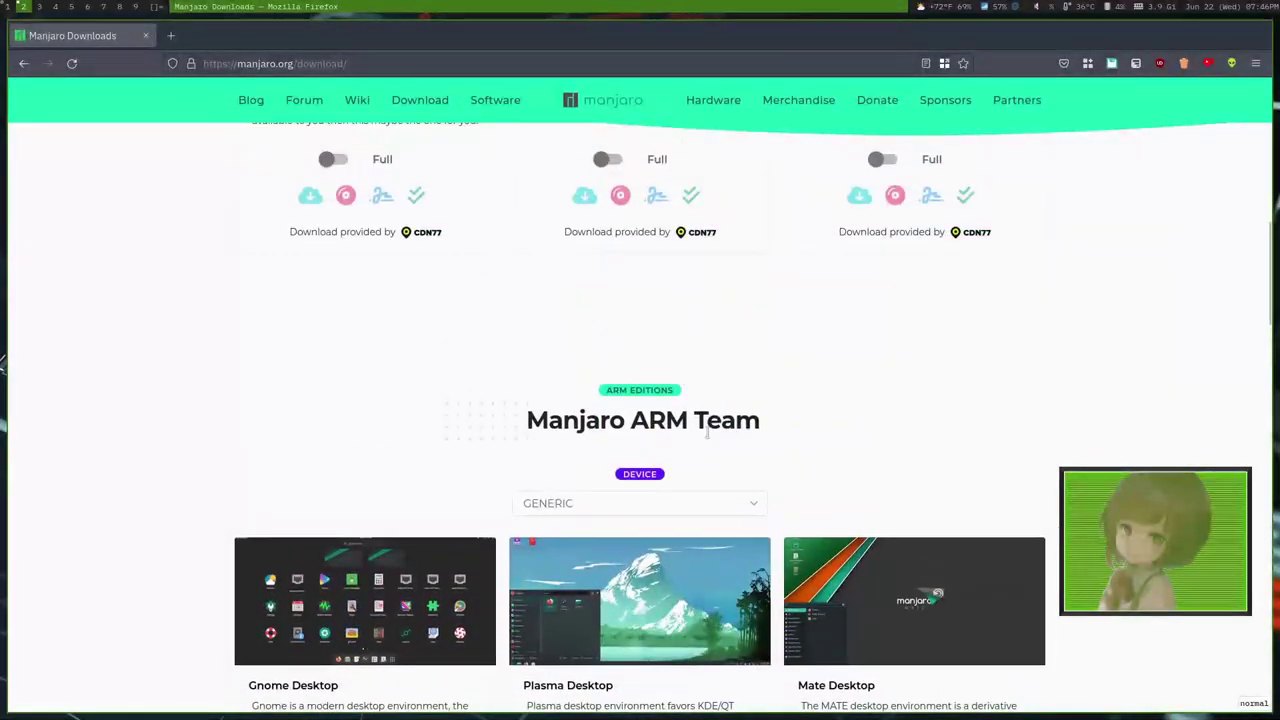
{"action": "scroll", "coordinate": [604, 488], "scroll_direction": "down", "scroll_amount": 1}
{"action": "left_click", "coordinate": [595, 415]}
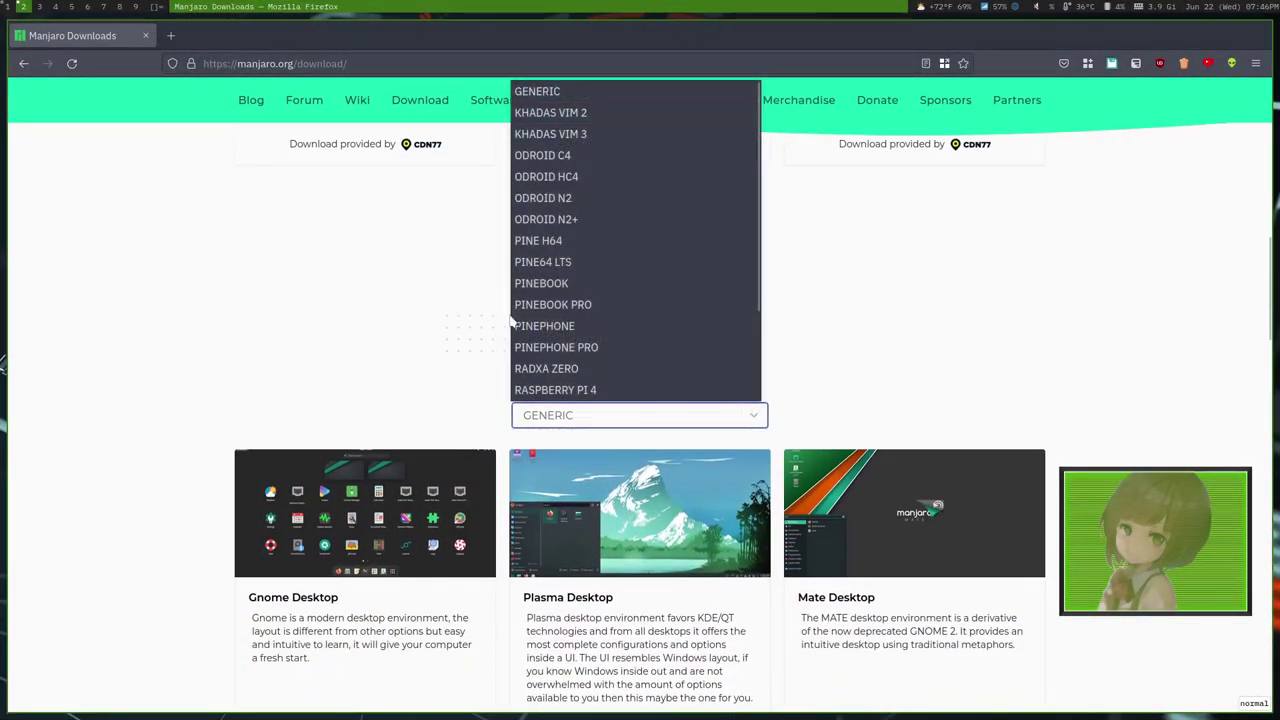
{"action": "left_click", "coordinate": [492, 341]}
{"action": "left_click", "coordinate": [595, 415]}
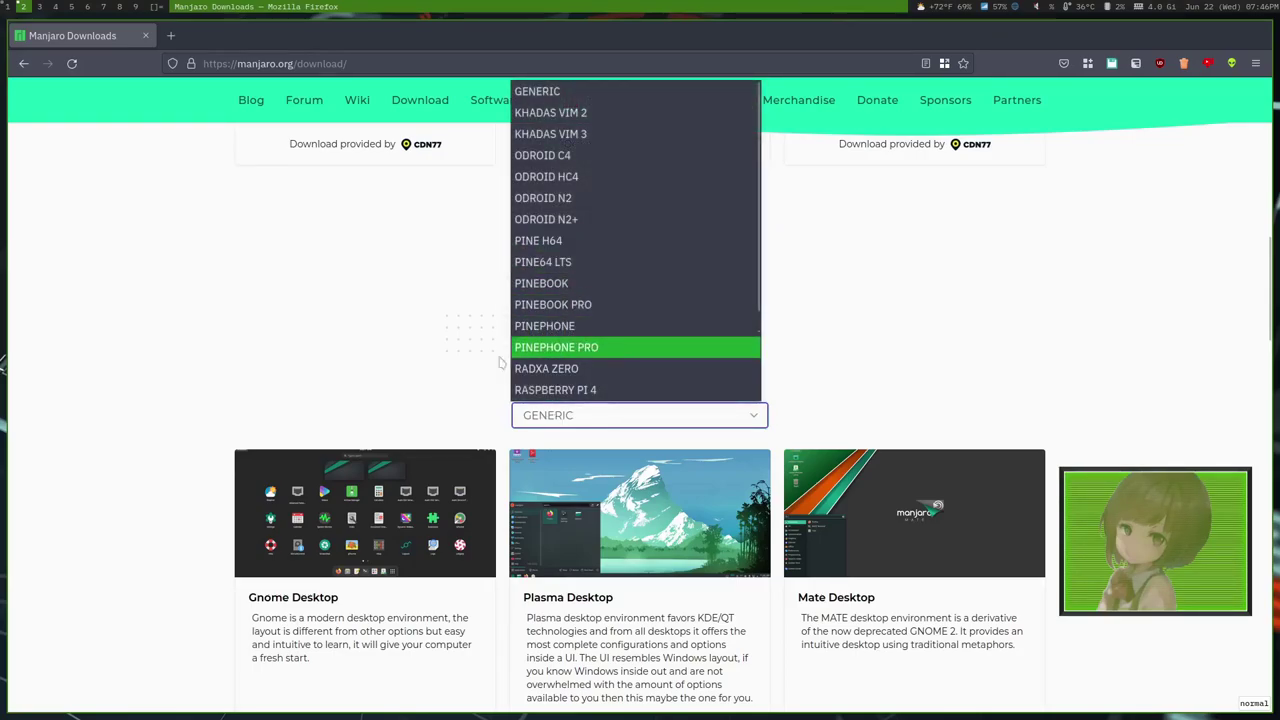
{"action": "left_click", "coordinate": [494, 568]}
{"action": "scroll", "coordinate": [494, 568], "scroll_direction": "down", "scroll_amount": 10}
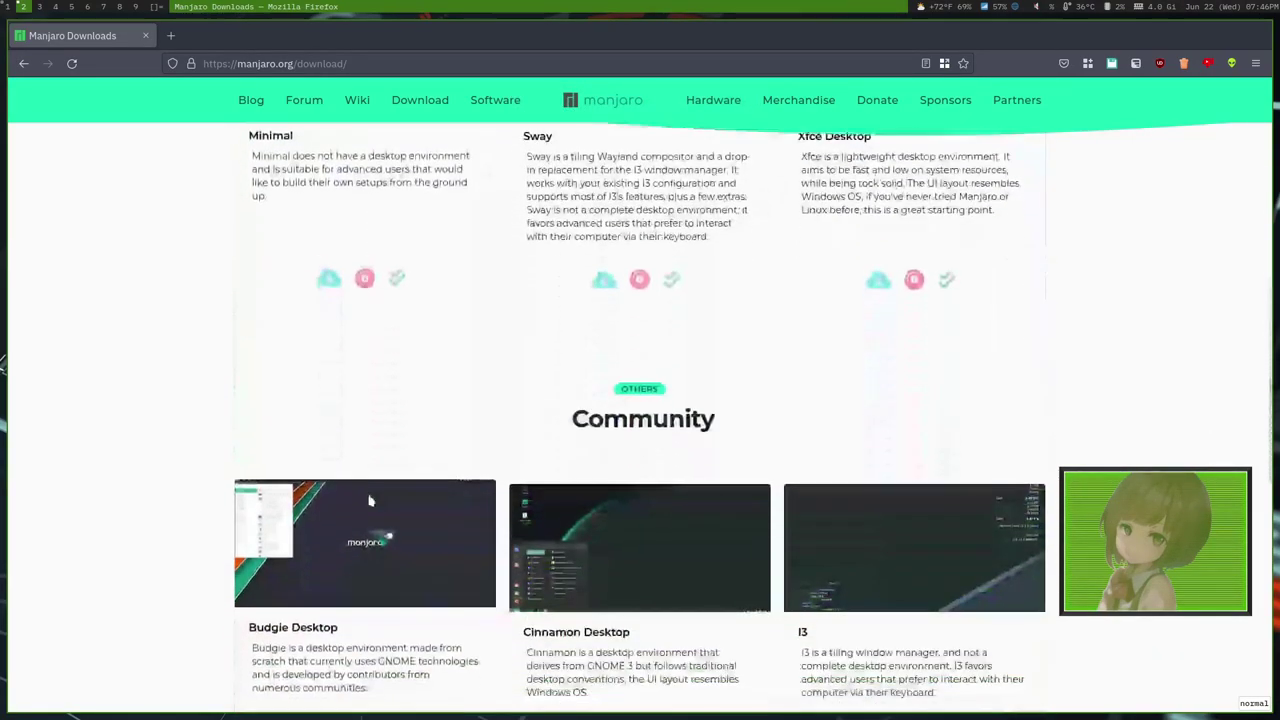
{"action": "scroll", "coordinate": [637, 449], "scroll_direction": "down", "scroll_amount": 1}
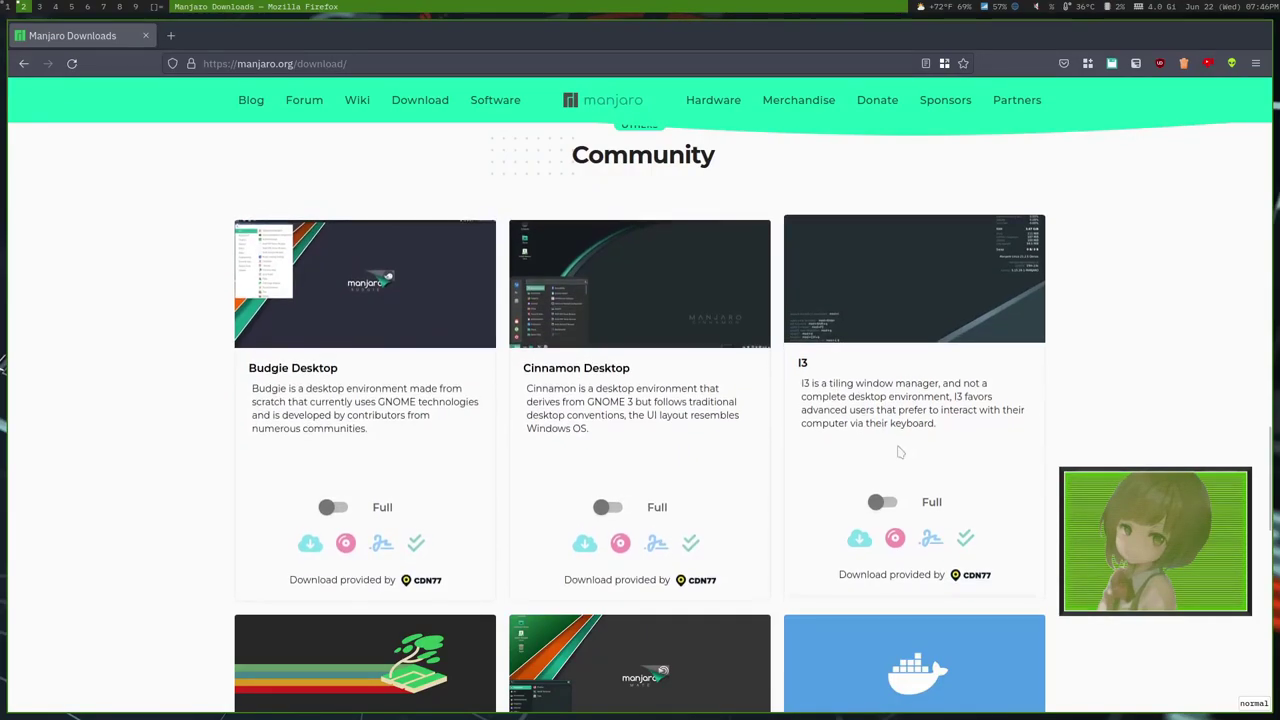
{"action": "scroll", "coordinate": [846, 436], "scroll_direction": "down", "scroll_amount": 1}
{"action": "scroll", "coordinate": [846, 436], "scroll_direction": "down", "scroll_amount": 1}
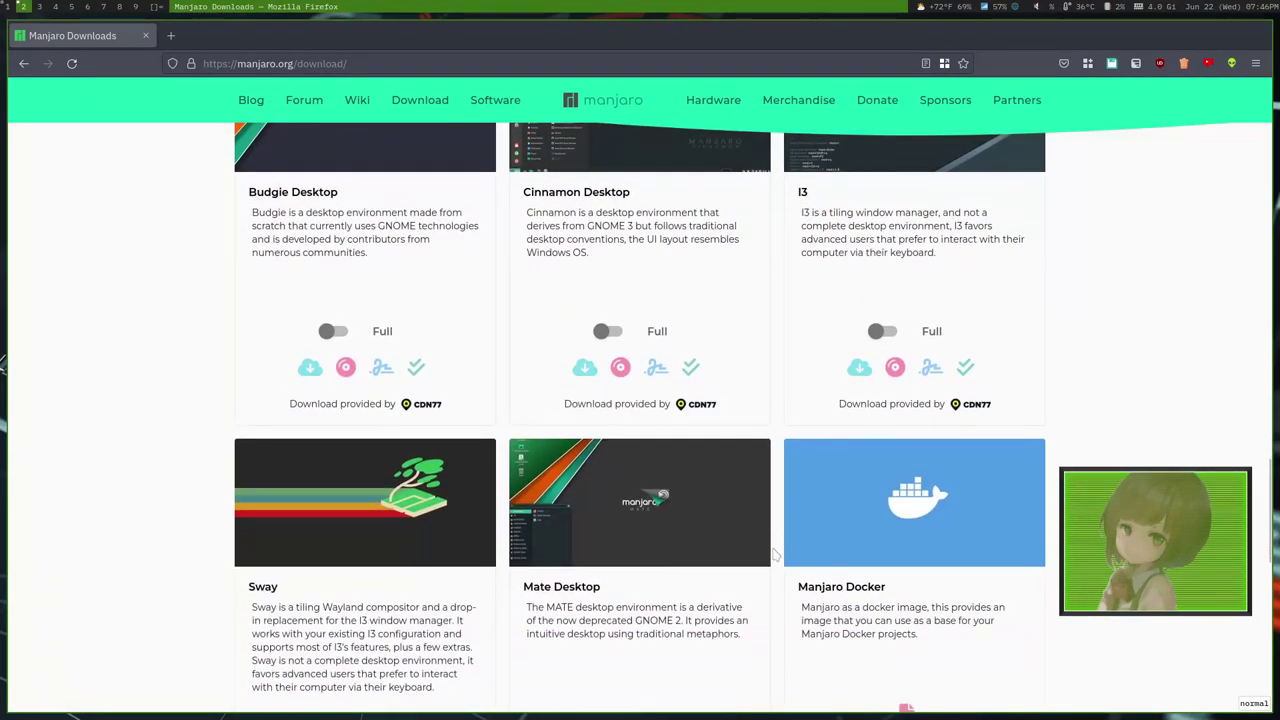
{"action": "scroll", "coordinate": [769, 540], "scroll_direction": "down", "scroll_amount": 3}
{"action": "scroll", "coordinate": [534, 514], "scroll_direction": "down", "scroll_amount": 2}
{"action": "scroll", "coordinate": [358, 430], "scroll_direction": "up", "scroll_amount": 2}
{"action": "scroll", "coordinate": [358, 430], "scroll_direction": "up", "scroll_amount": 2}
{"action": "scroll", "coordinate": [443, 441], "scroll_direction": "up", "scroll_amount": 3}
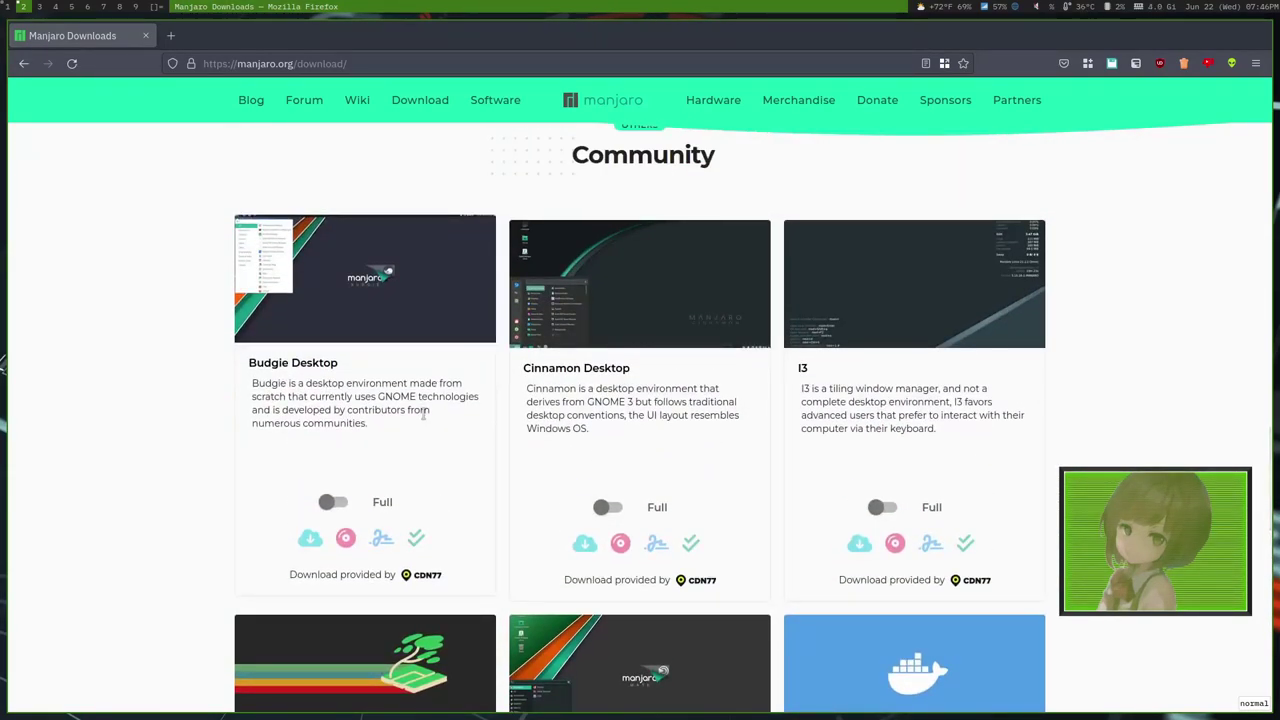
{"action": "scroll", "coordinate": [418, 400], "scroll_direction": "up", "scroll_amount": 1}
{"action": "scroll", "coordinate": [413, 390], "scroll_direction": "up", "scroll_amount": 1}
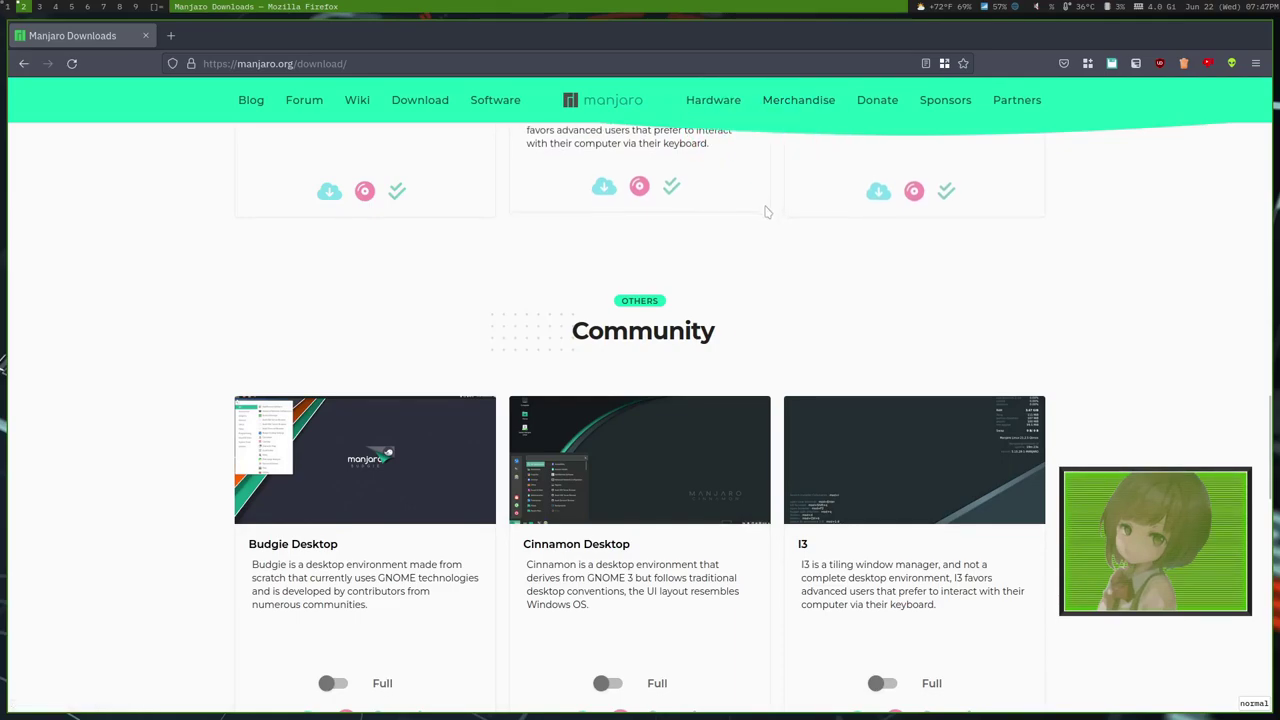
{"action": "scroll", "coordinate": [637, 371], "scroll_direction": "down", "scroll_amount": 2}
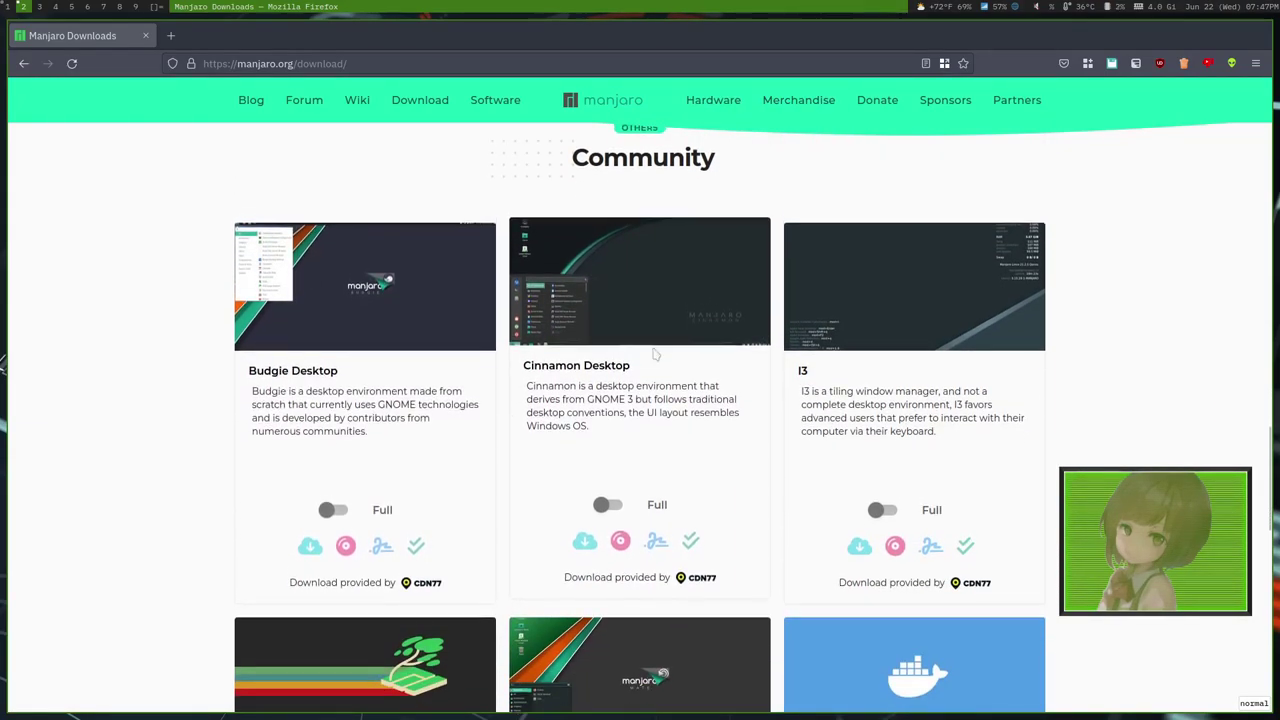
{"action": "scroll", "coordinate": [628, 314], "scroll_direction": "up", "scroll_amount": 3}
{"action": "scroll", "coordinate": [580, 508], "scroll_direction": "down", "scroll_amount": 3}
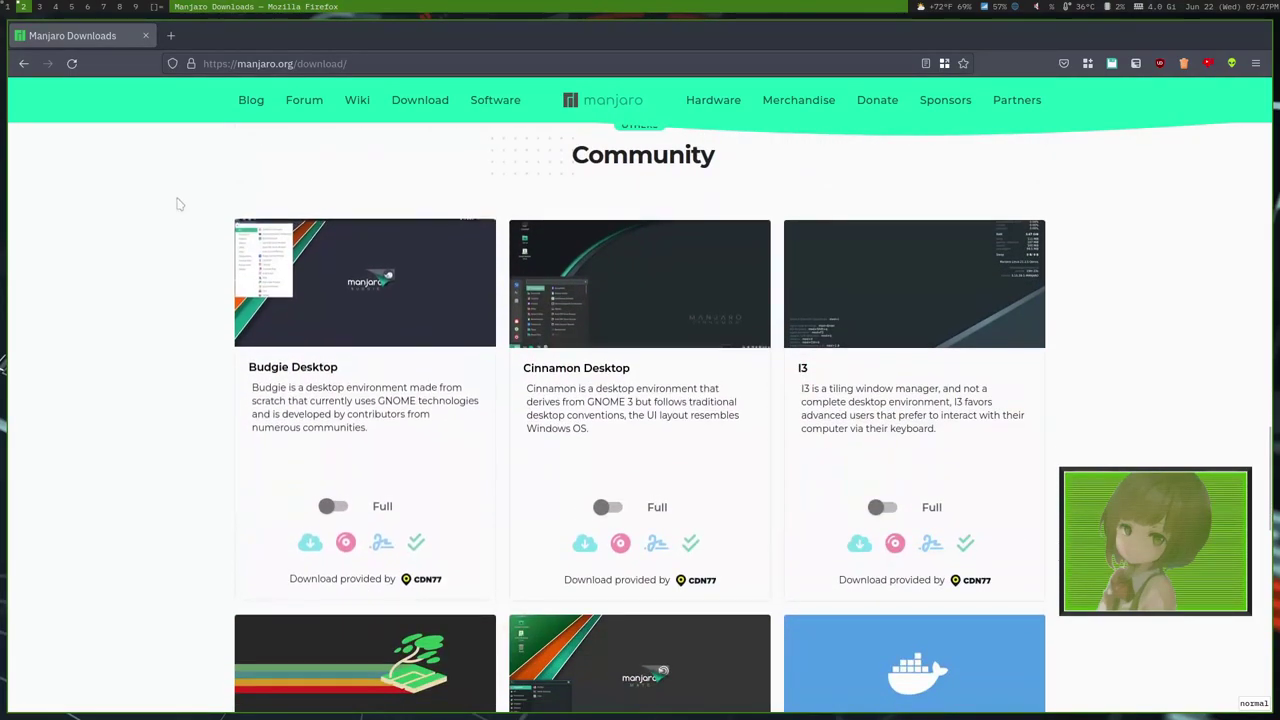
Start the Manjaro VM fullscreen in VirtualBox with 'Boot with open source drivers'.
{"action": "left_click", "coordinate": [8, 6]}
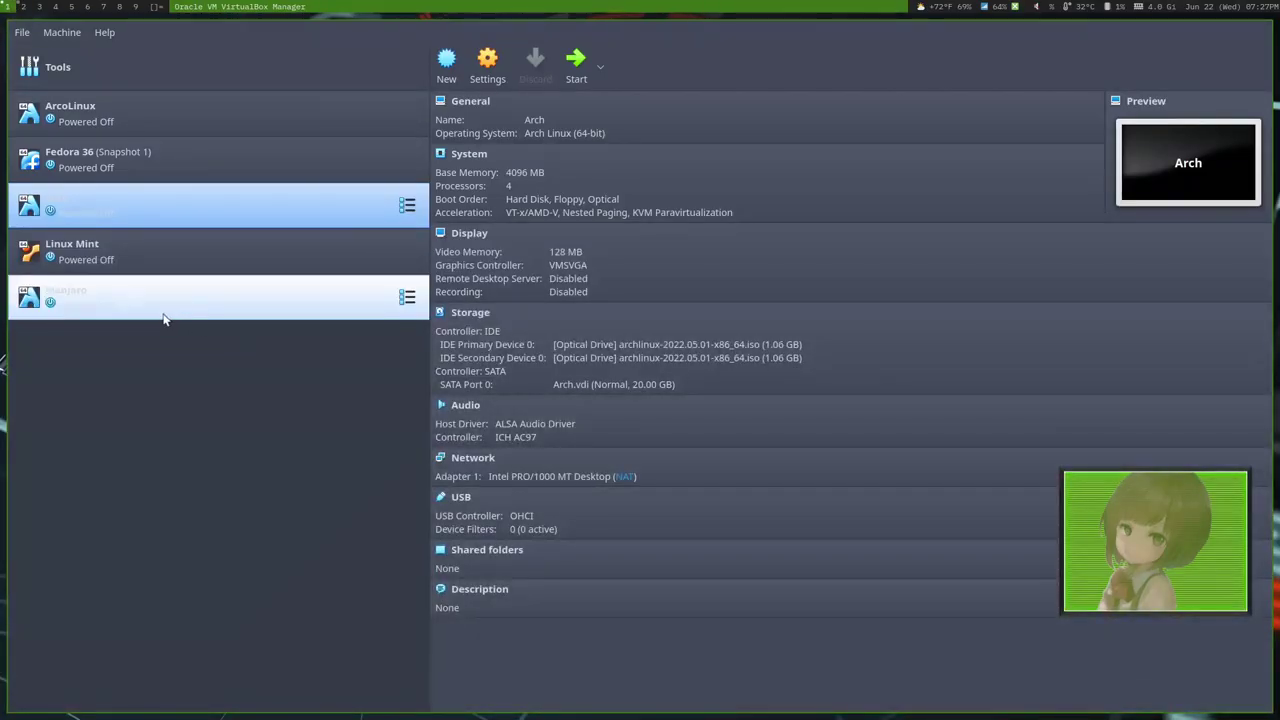
{"action": "key", "text": "super+f"}
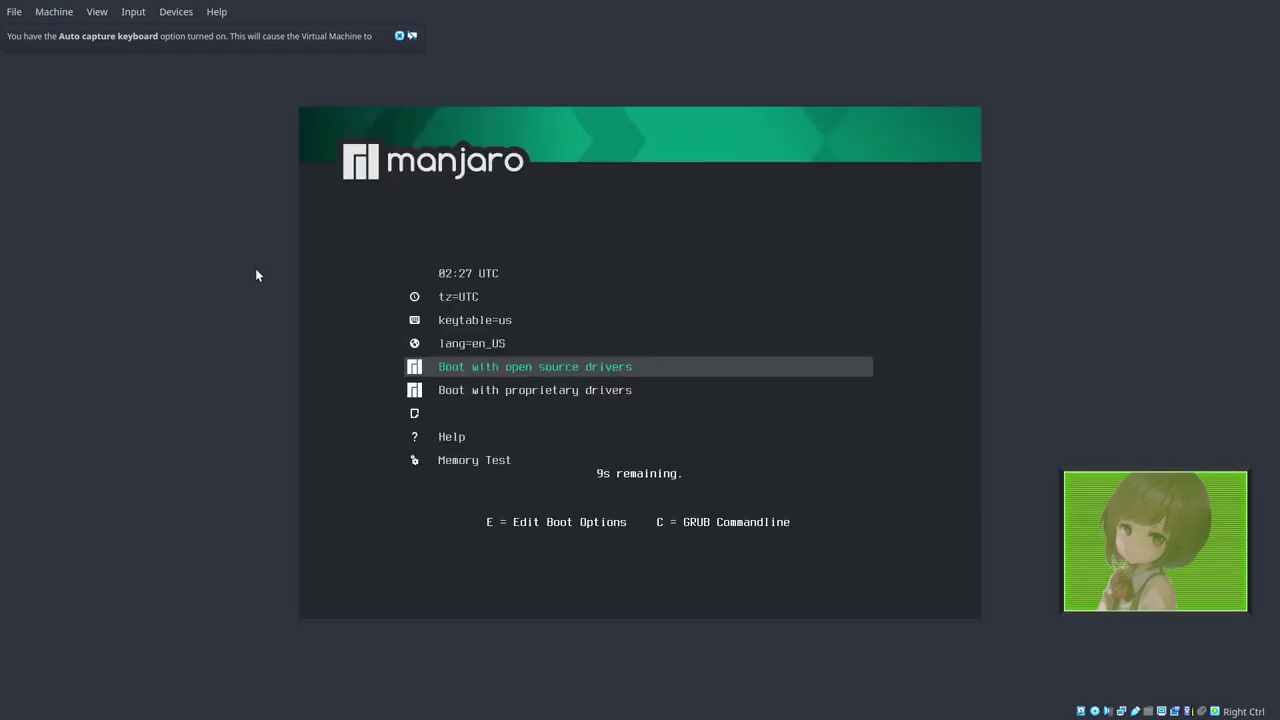
{"action": "key", "text": "Return"}
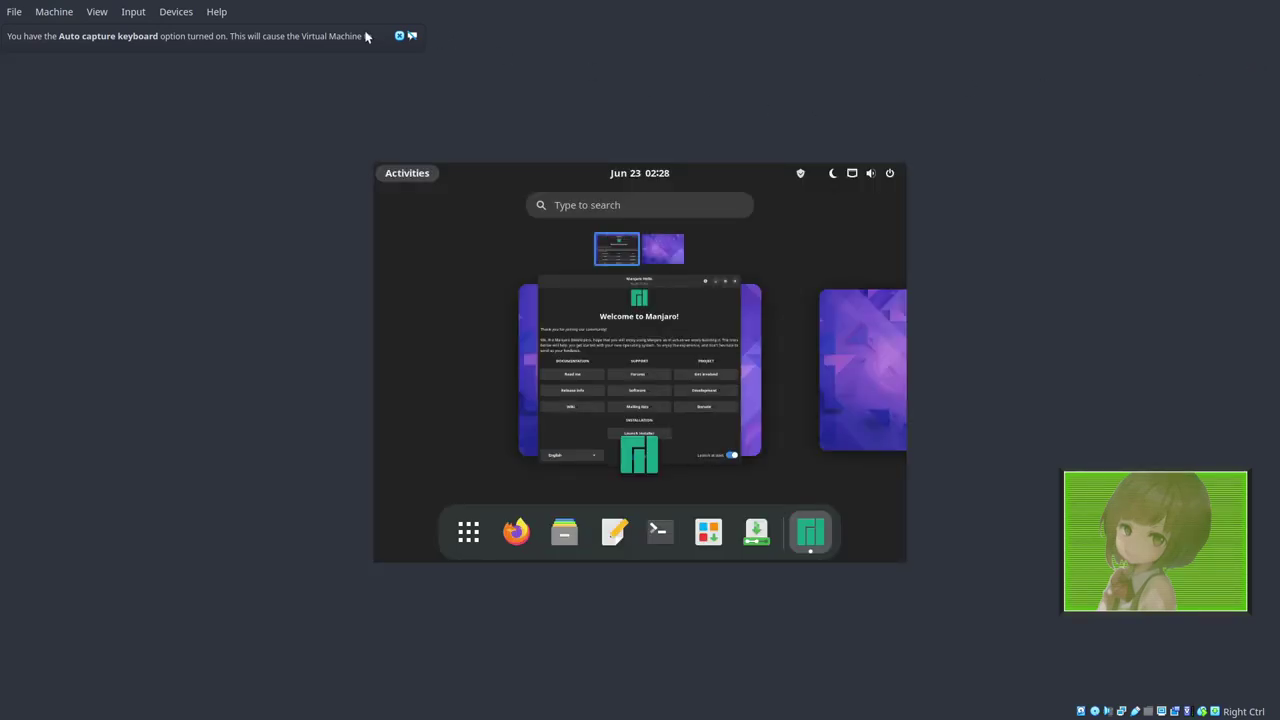
Dismiss the auto-capture notice, close Manjaro Hello, and launch Install Manjaro Linux from the dock.
{"action": "left_click", "coordinate": [399, 36]}
{"action": "left_click", "coordinate": [572, 373]}
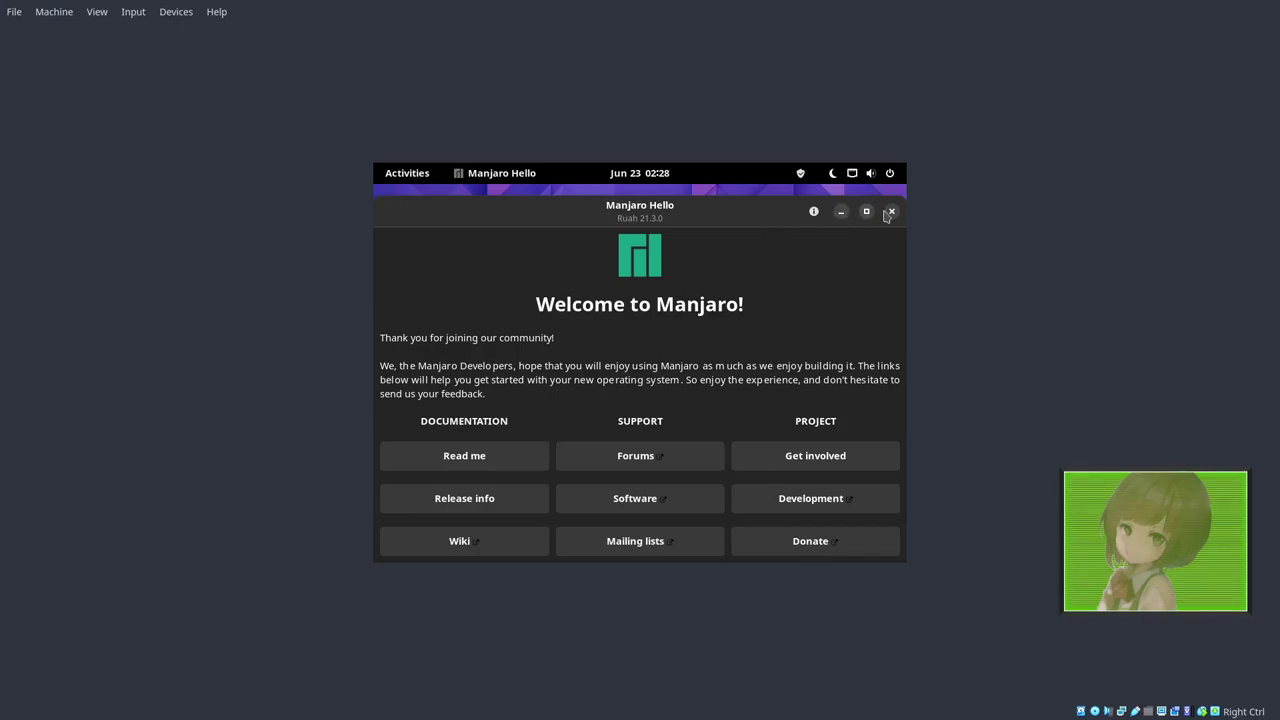
{"action": "left_click", "coordinate": [891, 212]}
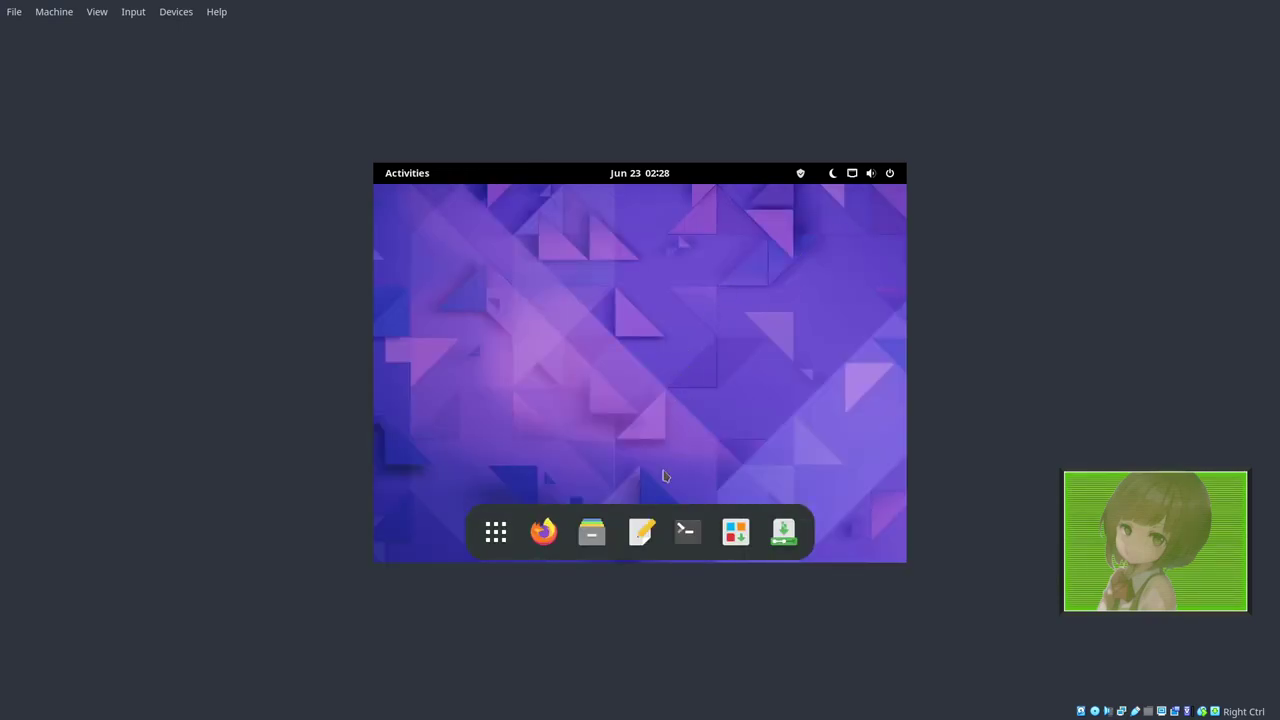
{"action": "left_click", "coordinate": [783, 531]}
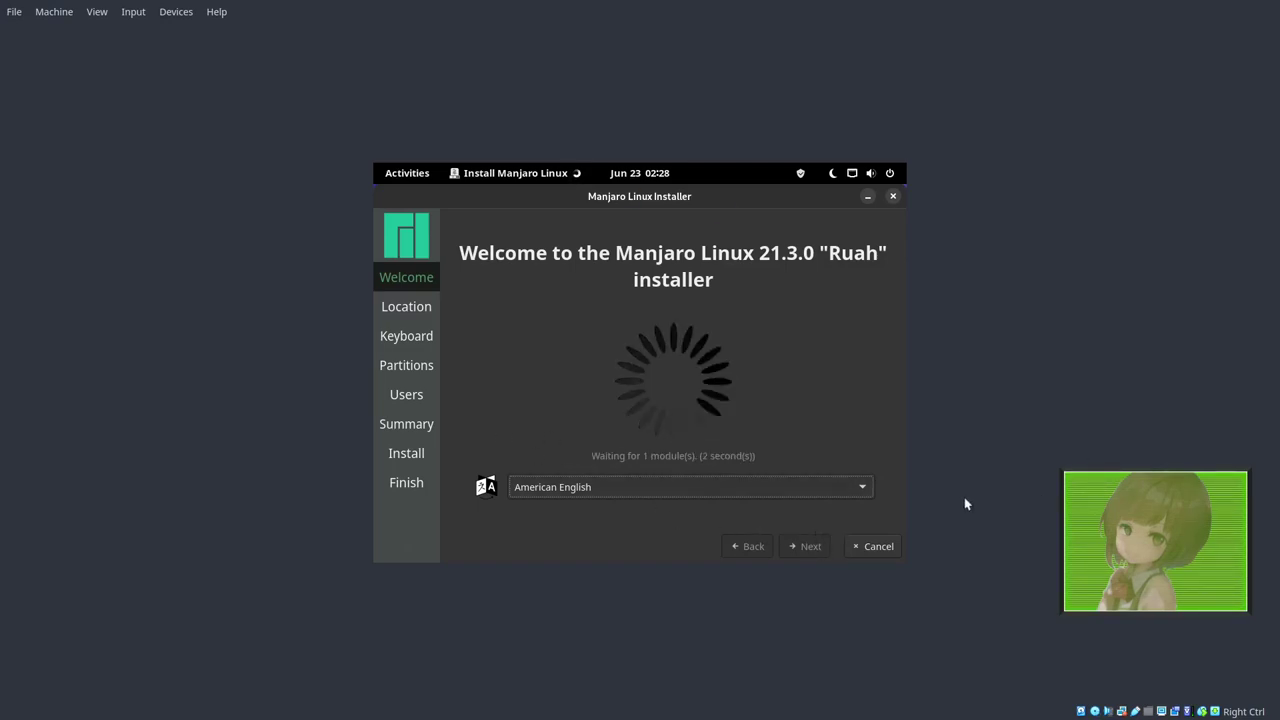
Accept the default location and keyboard, then set Erase disk to use 'Swap to file'.
{"action": "left_click", "coordinate": [800, 545]}
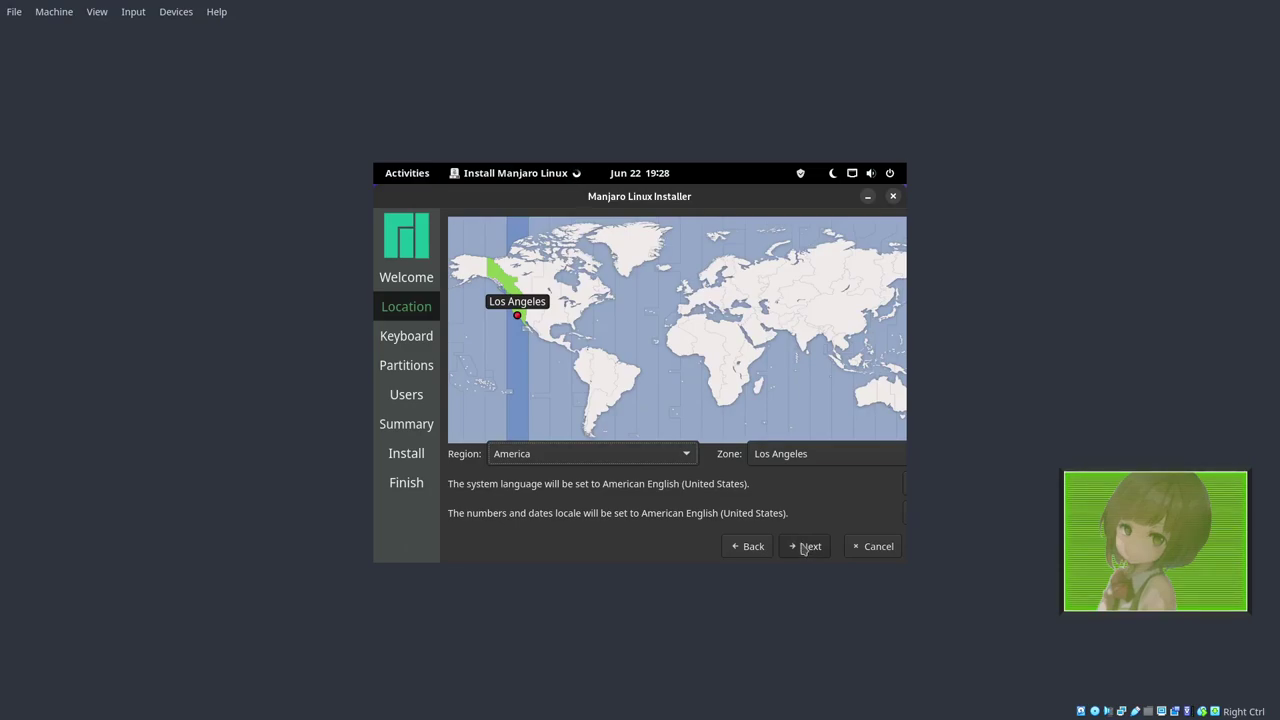
{"action": "left_click", "coordinate": [803, 547]}
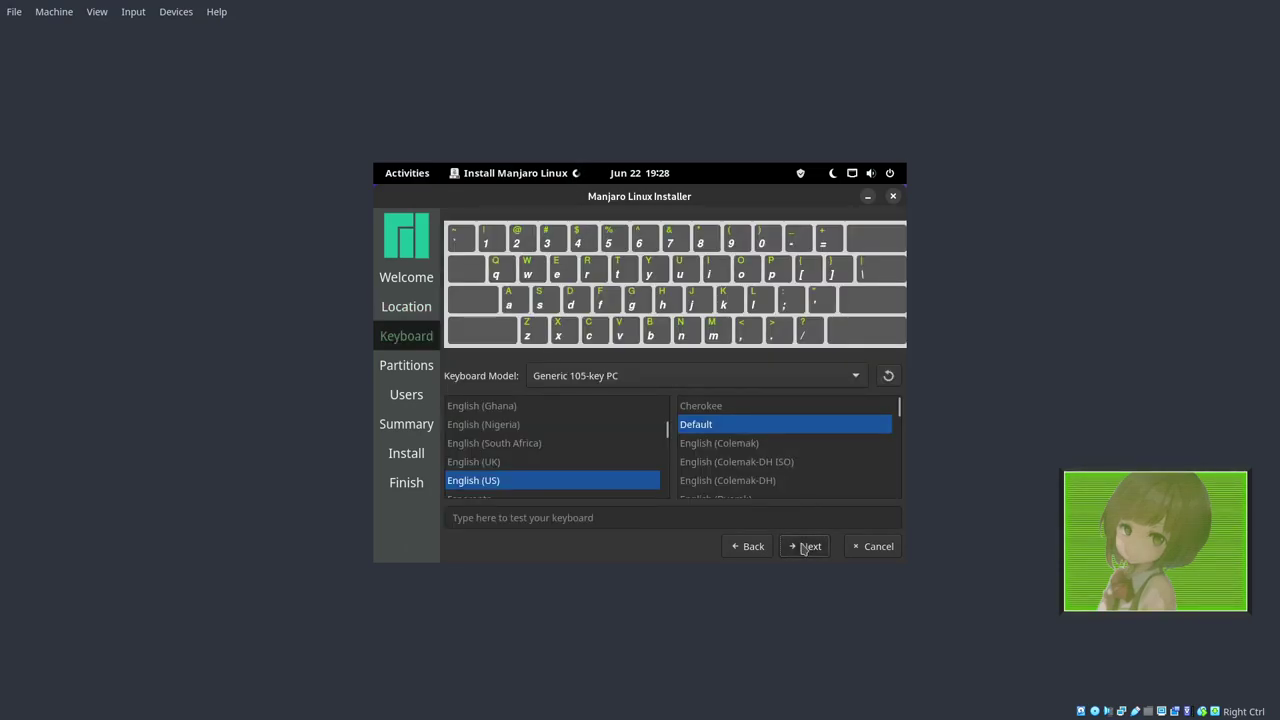
{"action": "left_click", "coordinate": [806, 547]}
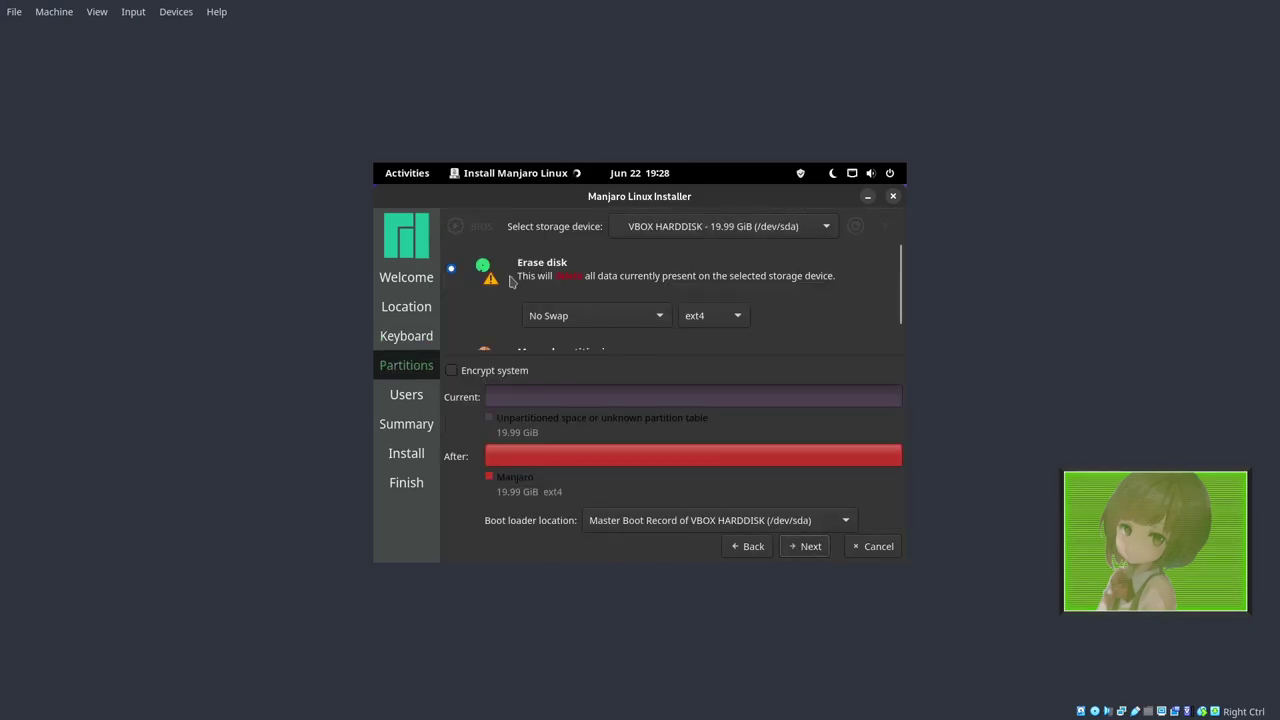
{"action": "left_click", "coordinate": [629, 313]}
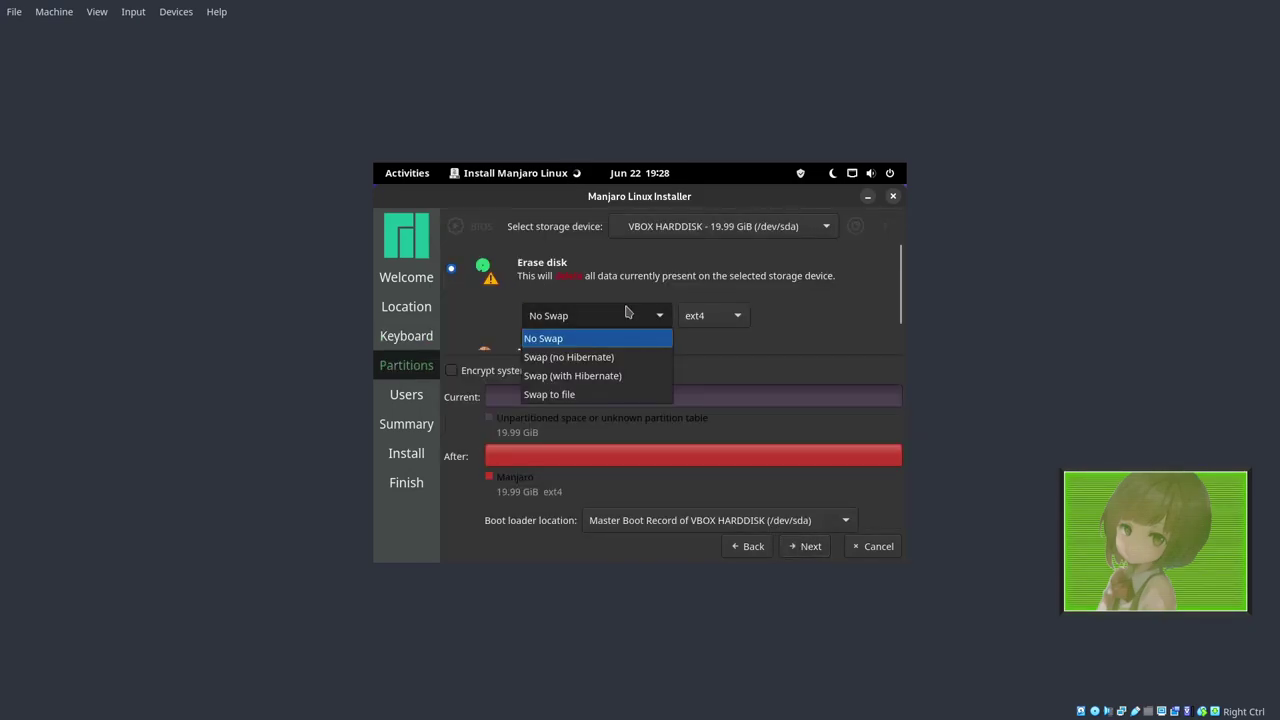
{"action": "left_click", "coordinate": [588, 392]}
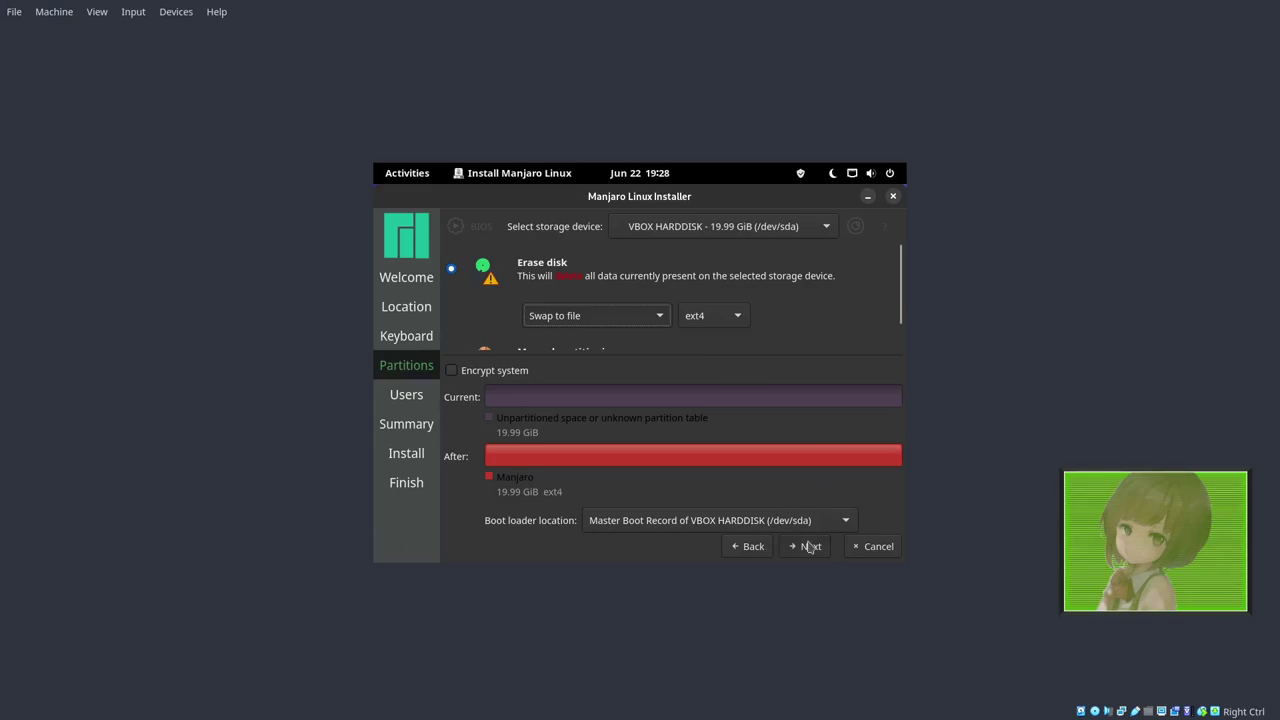
Enter the user name and password, reuse it for the administrator account, and proceed to Install.
{"action": "left_click", "coordinate": [812, 548]}
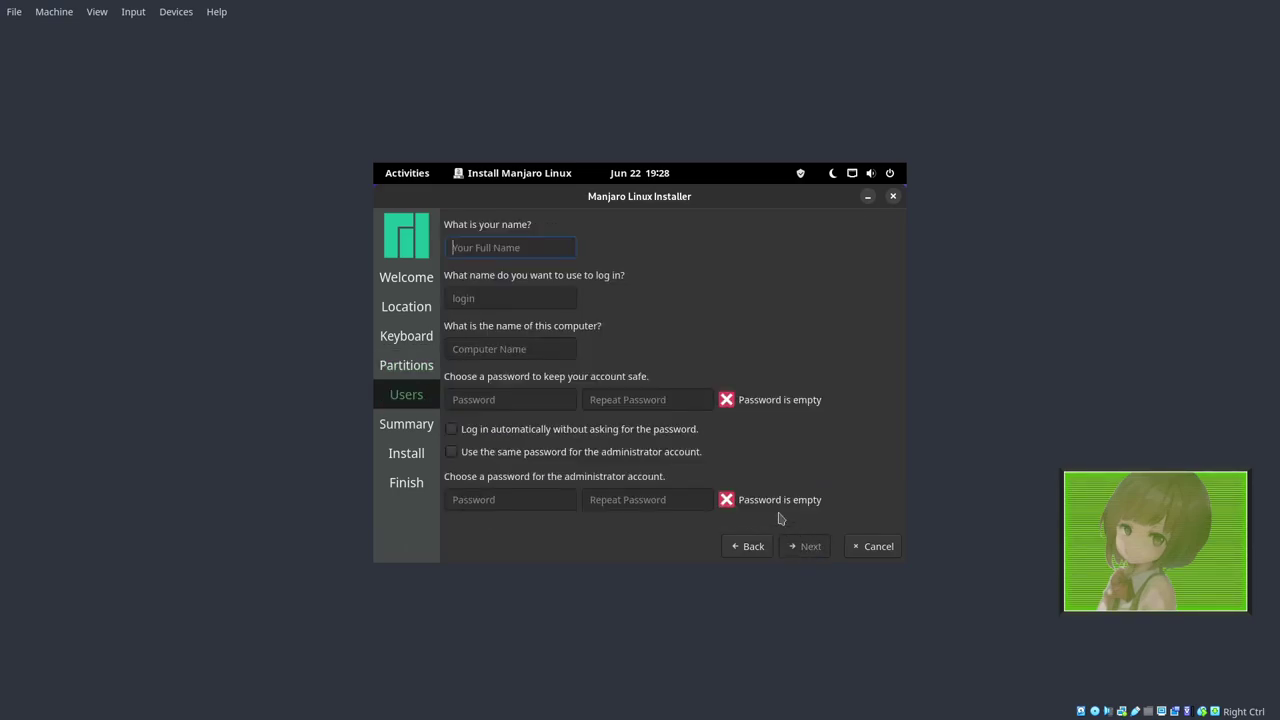
{"action": "type", "text": "minux"}
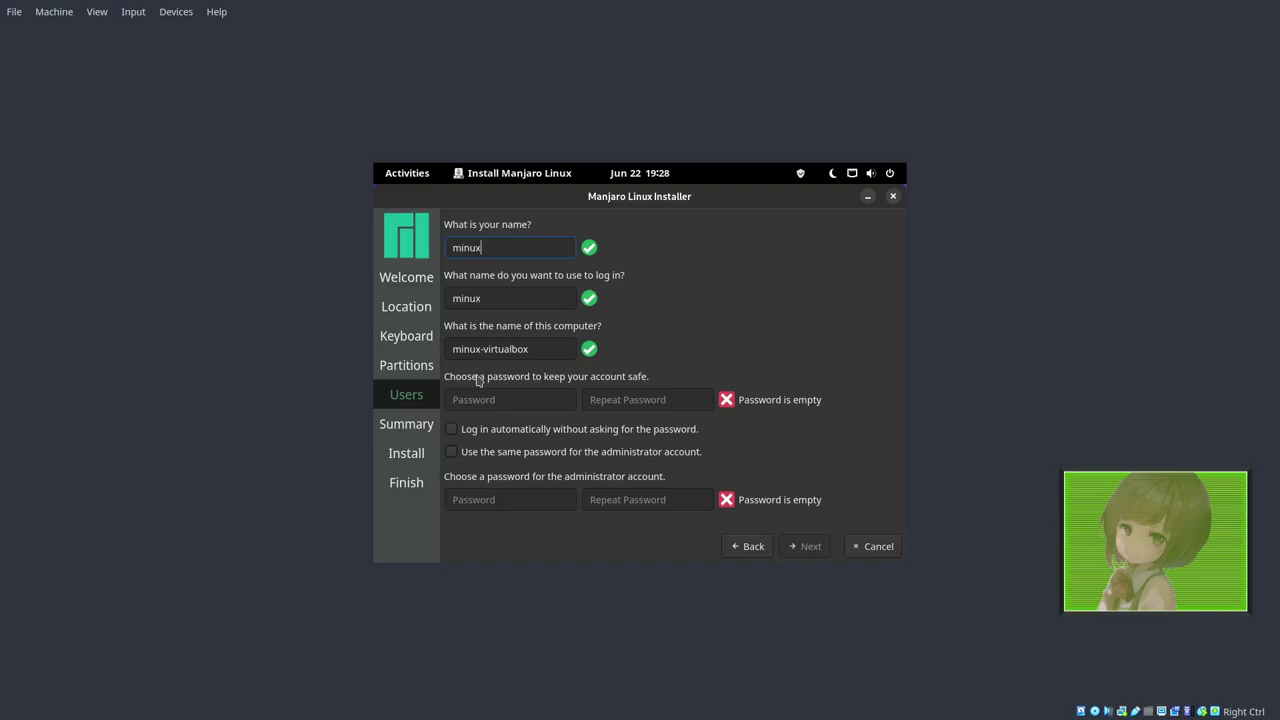
{"action": "key", "text": "Tab"}
{"action": "key", "text": "Tab"}
{"action": "key", "text": "Tab"}
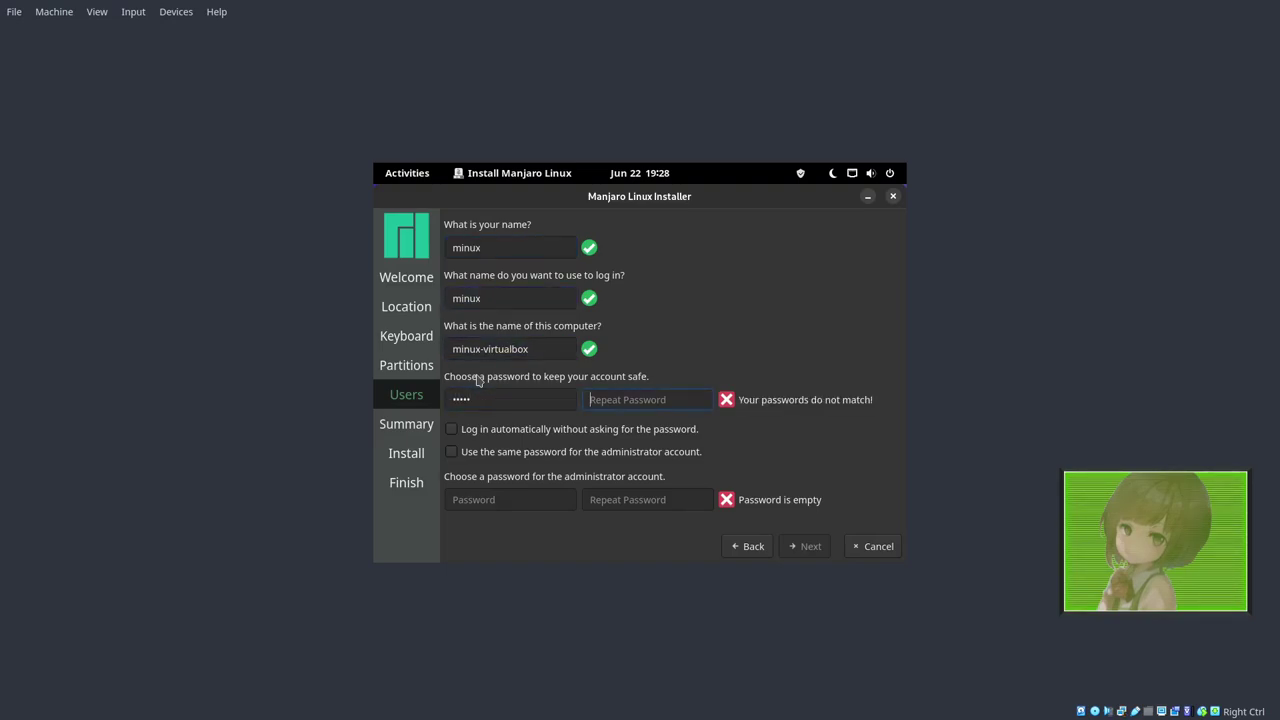
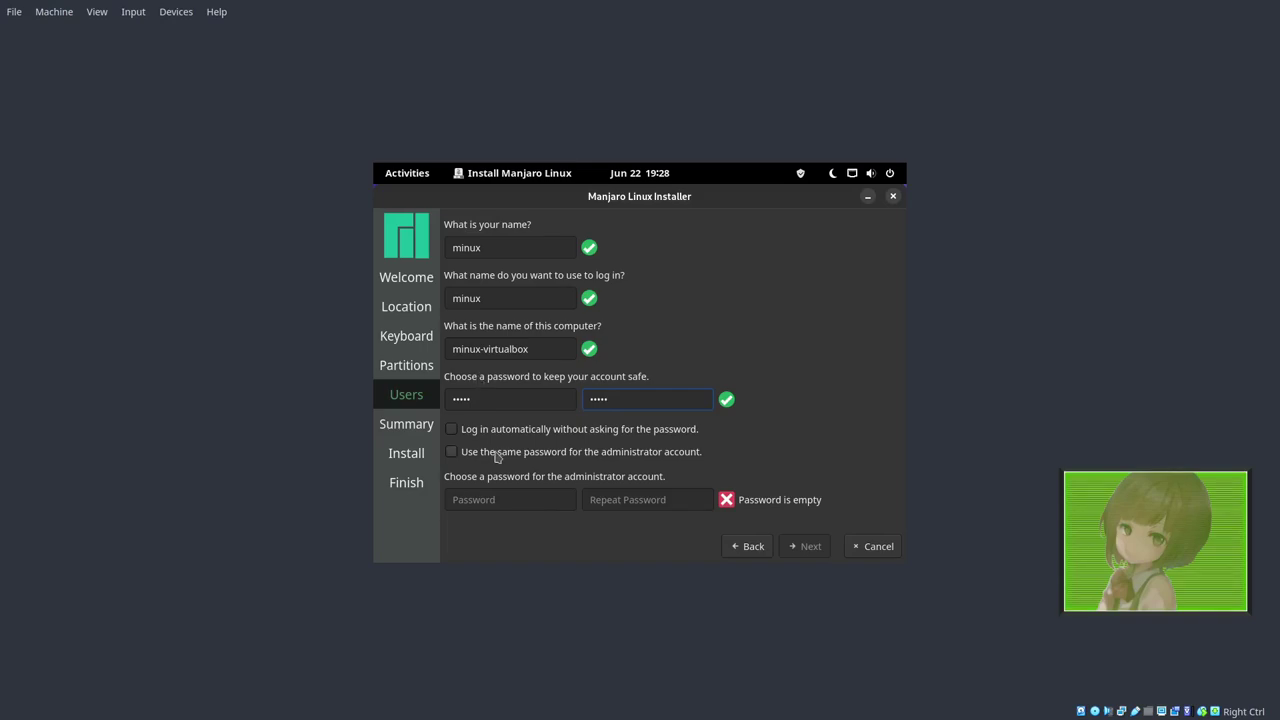
{"action": "left_click", "coordinate": [497, 455]}
{"action": "left_click", "coordinate": [805, 546]}
{"action": "left_click", "coordinate": [806, 546]}
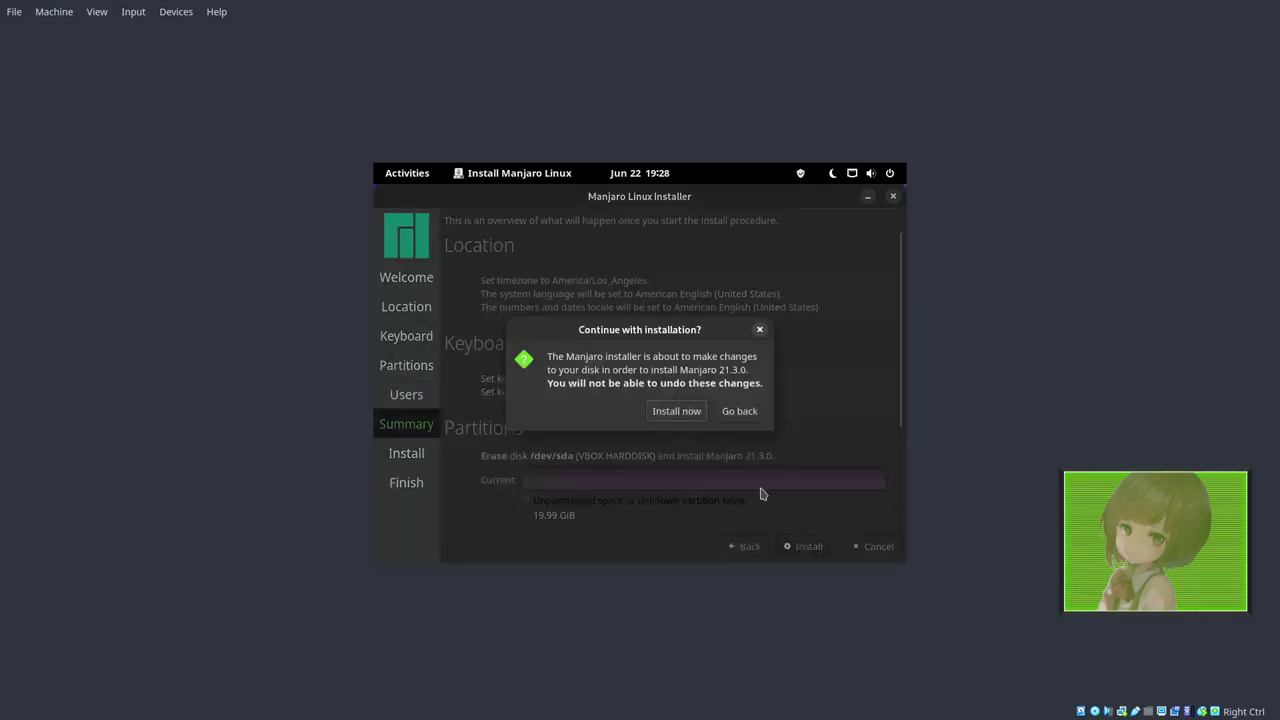
Confirm Install now, then reopen the installer and advance past welcome, location and keyboard pages.
{"action": "left_click", "coordinate": [698, 413]}
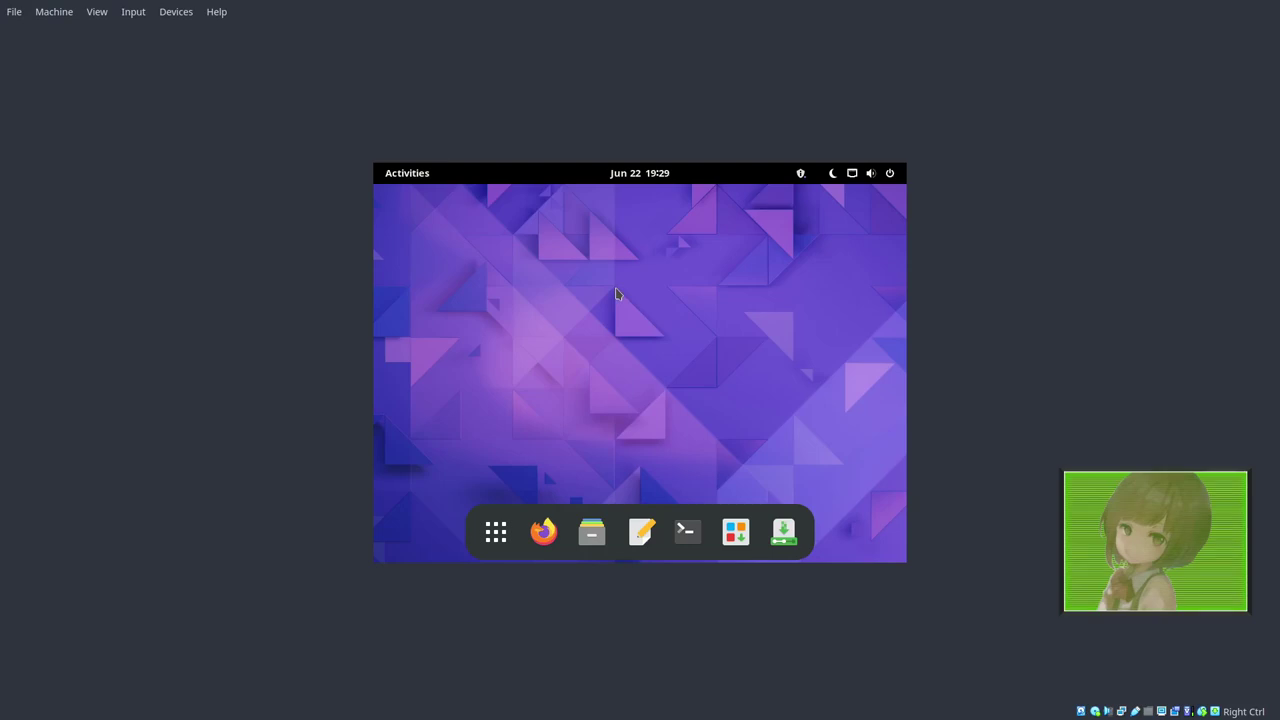
{"action": "left_click", "coordinate": [770, 540]}
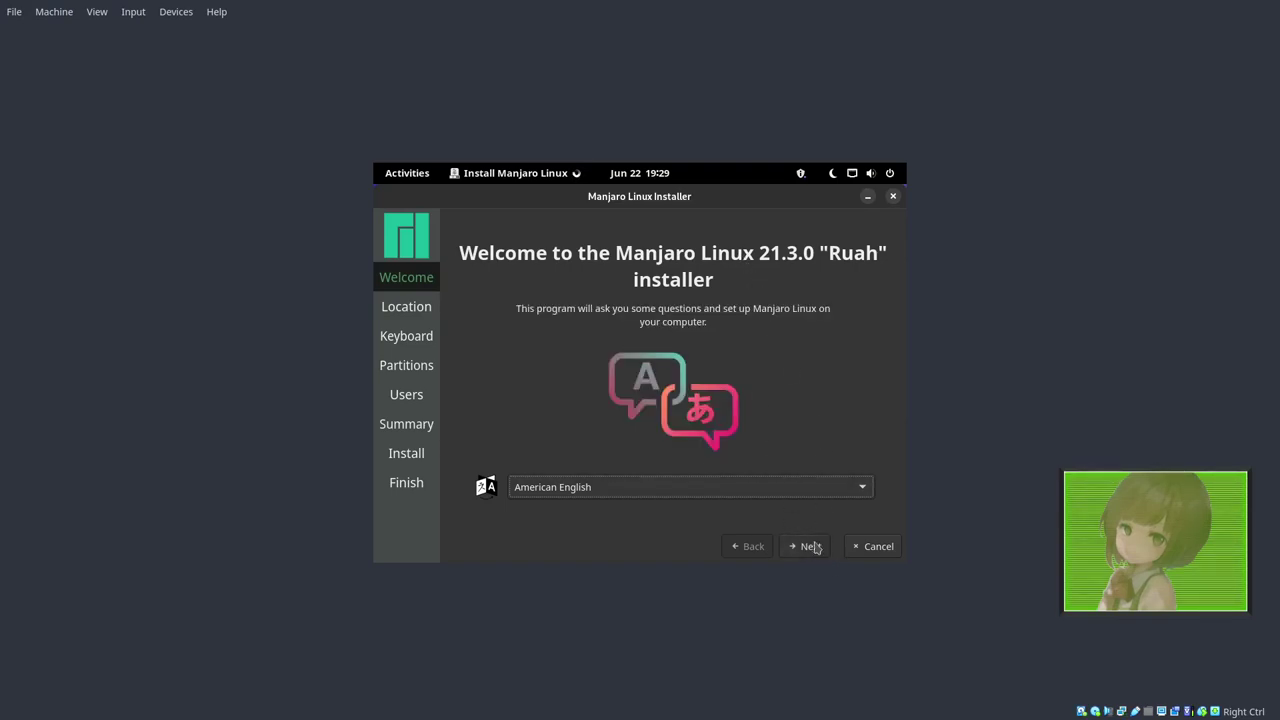
{"action": "left_click", "coordinate": [811, 548]}
{"action": "left_click", "coordinate": [811, 547]}
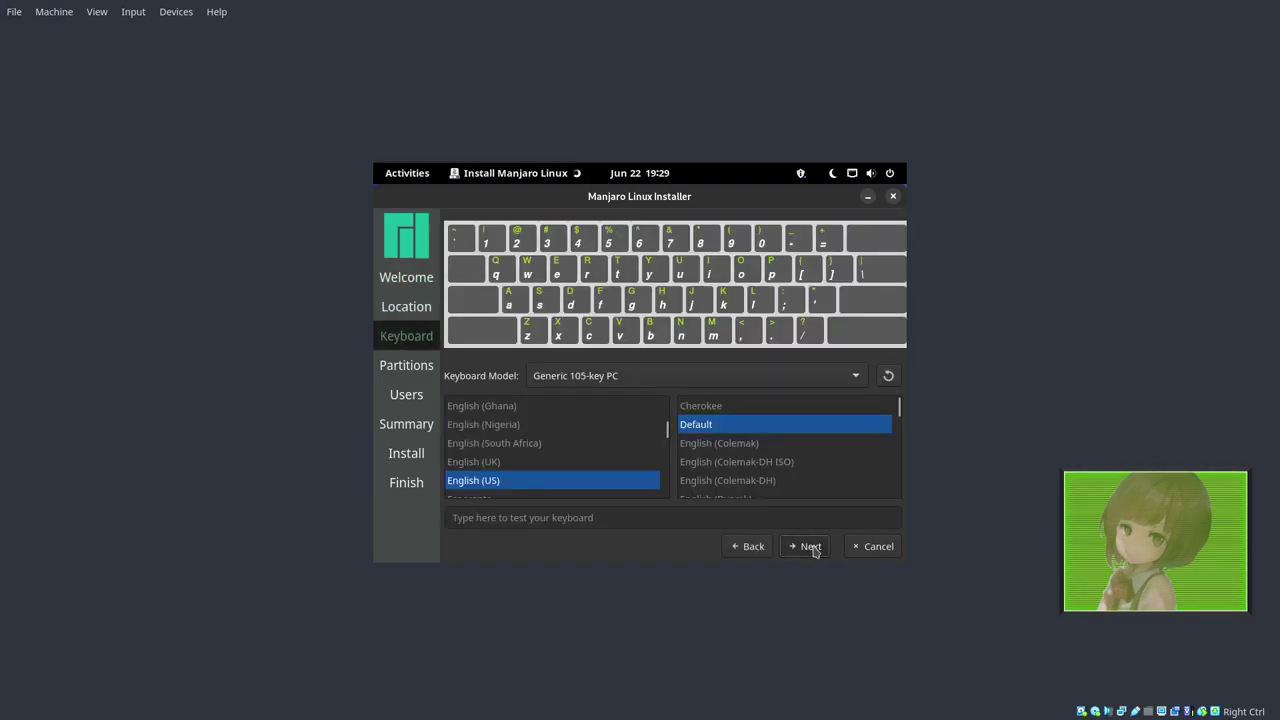
{"action": "left_click", "coordinate": [811, 547]}
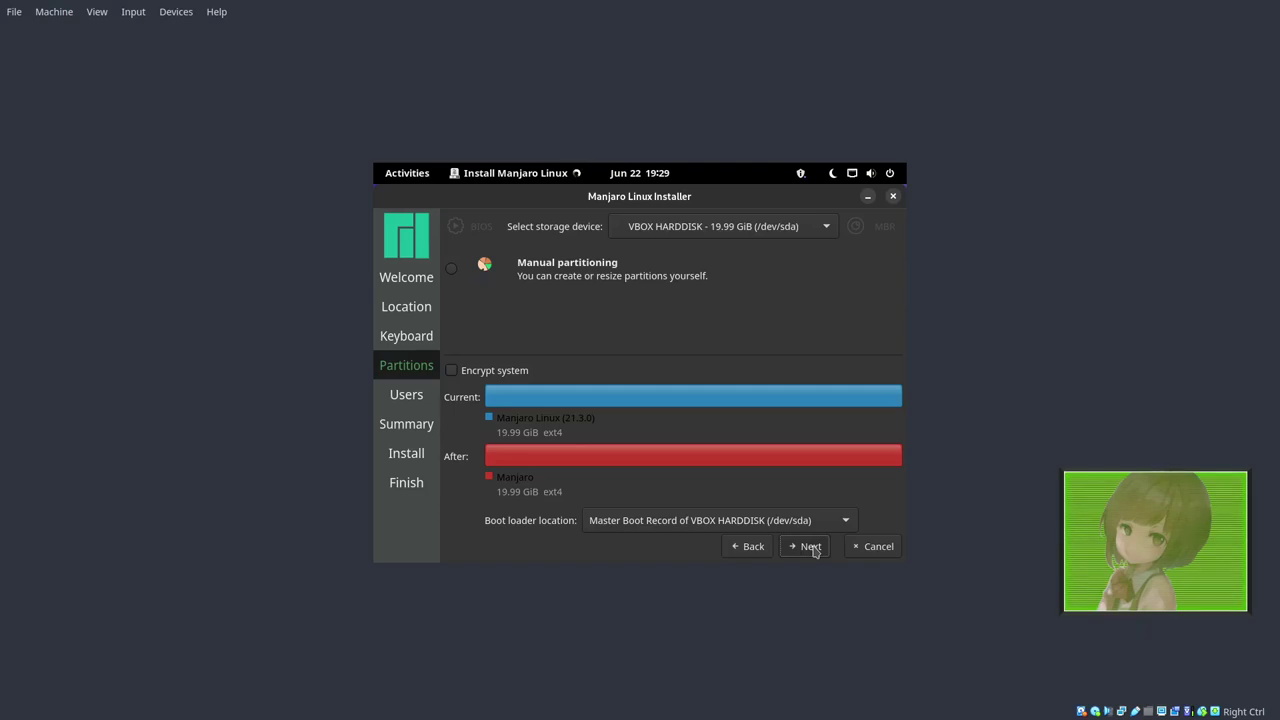
Cancel the installation, confirm with Yes, and open the top-right system menu.
{"action": "left_click", "coordinate": [865, 548]}
{"action": "left_click", "coordinate": [720, 415]}
{"action": "left_click", "coordinate": [882, 176]}
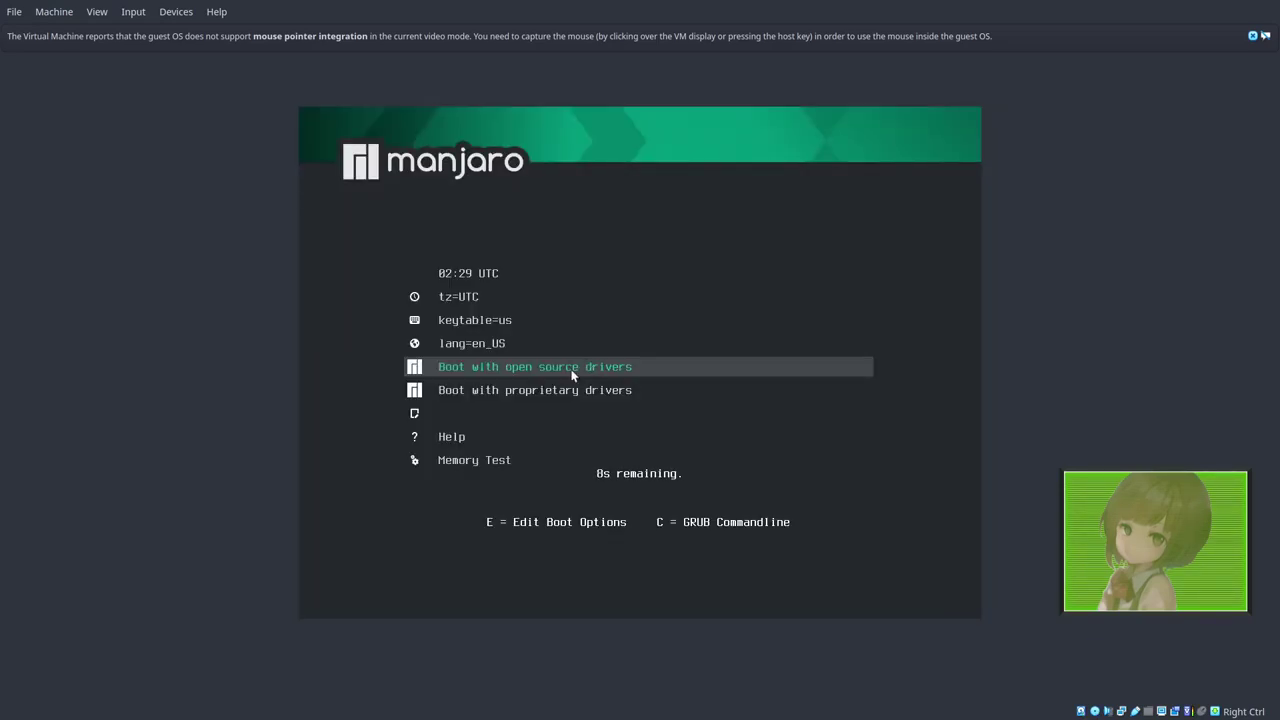
Choose 'Boot with open source drivers' in the Manjaro boot menu.
{"action": "key", "text": "Return"}
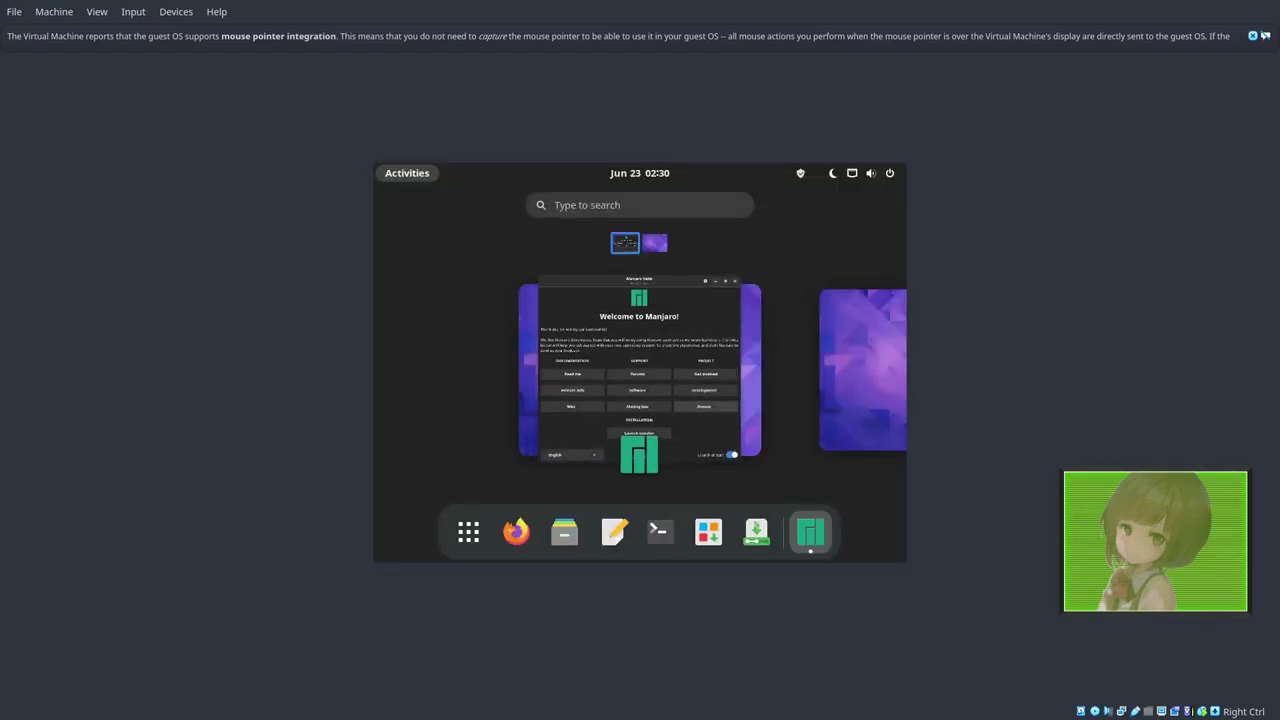
Minimize Manjaro Hello, relaunch the installer, and choose Erase disk on the Partitions page.
{"action": "left_click", "coordinate": [677, 404]}
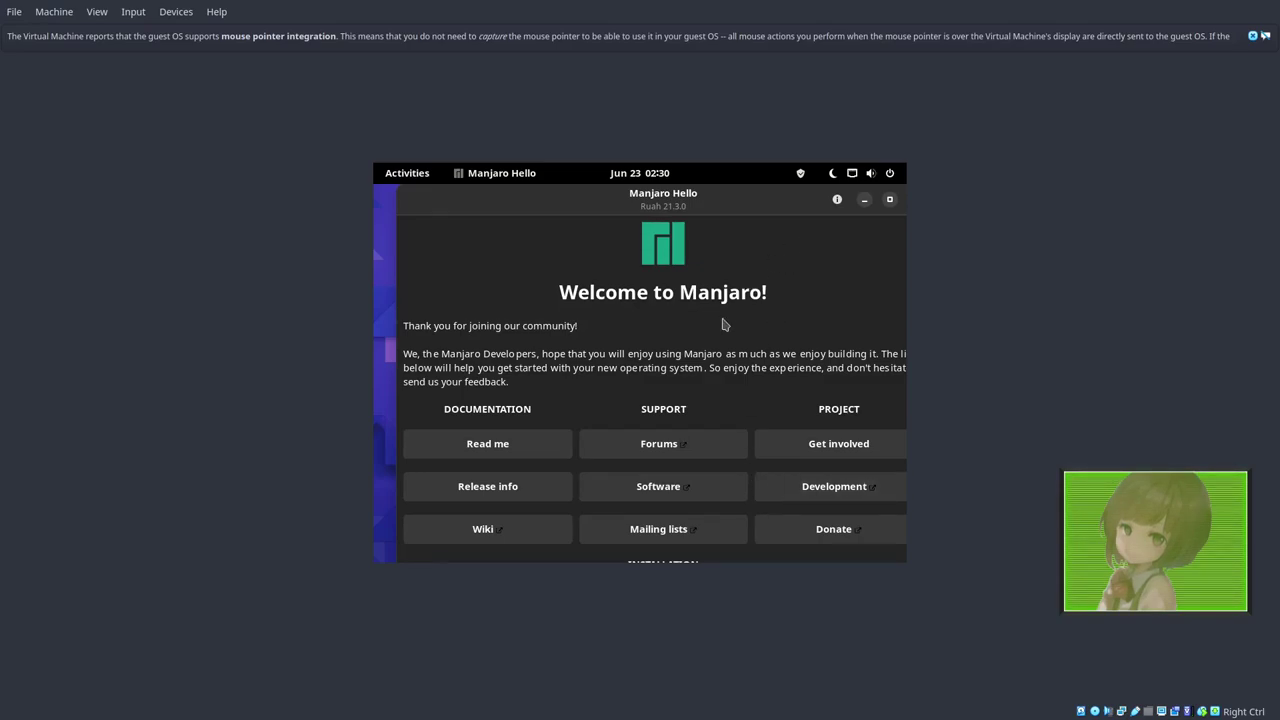
{"action": "left_click", "coordinate": [864, 199]}
{"action": "left_click", "coordinate": [757, 531]}
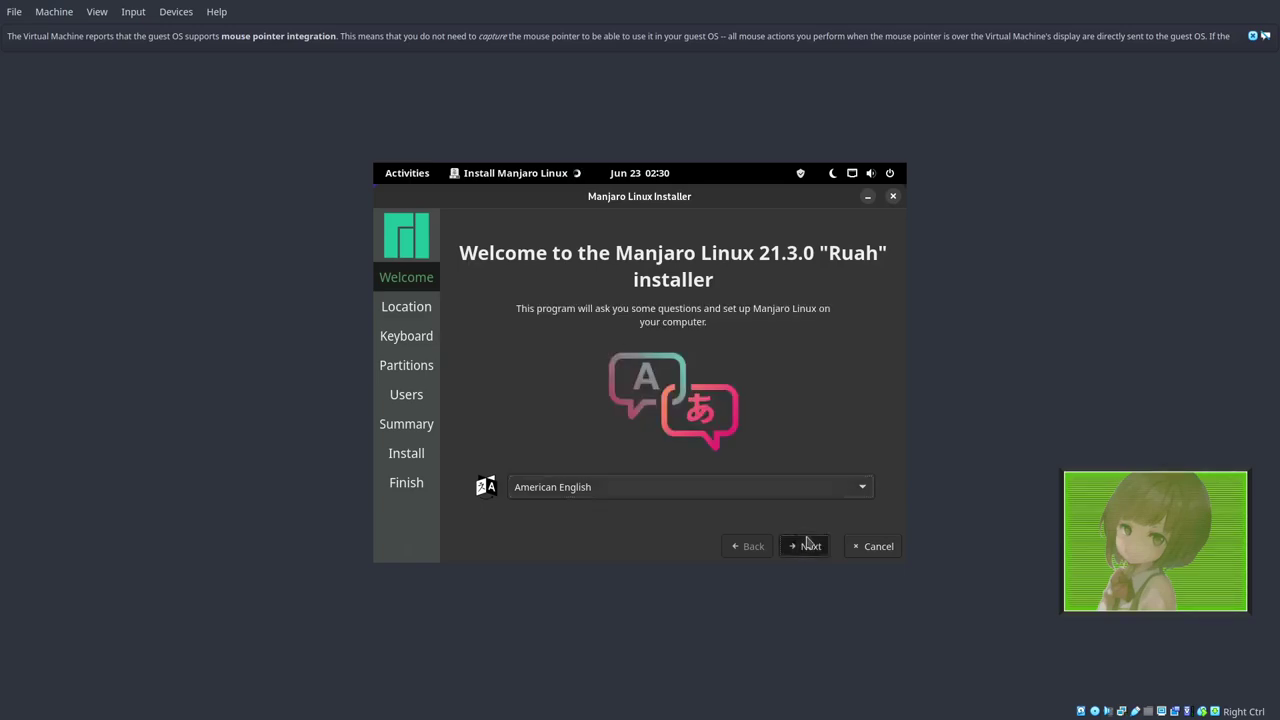
{"action": "left_click", "coordinate": [808, 546]}
{"action": "left_click", "coordinate": [808, 546]}
{"action": "left_click", "coordinate": [808, 546]}
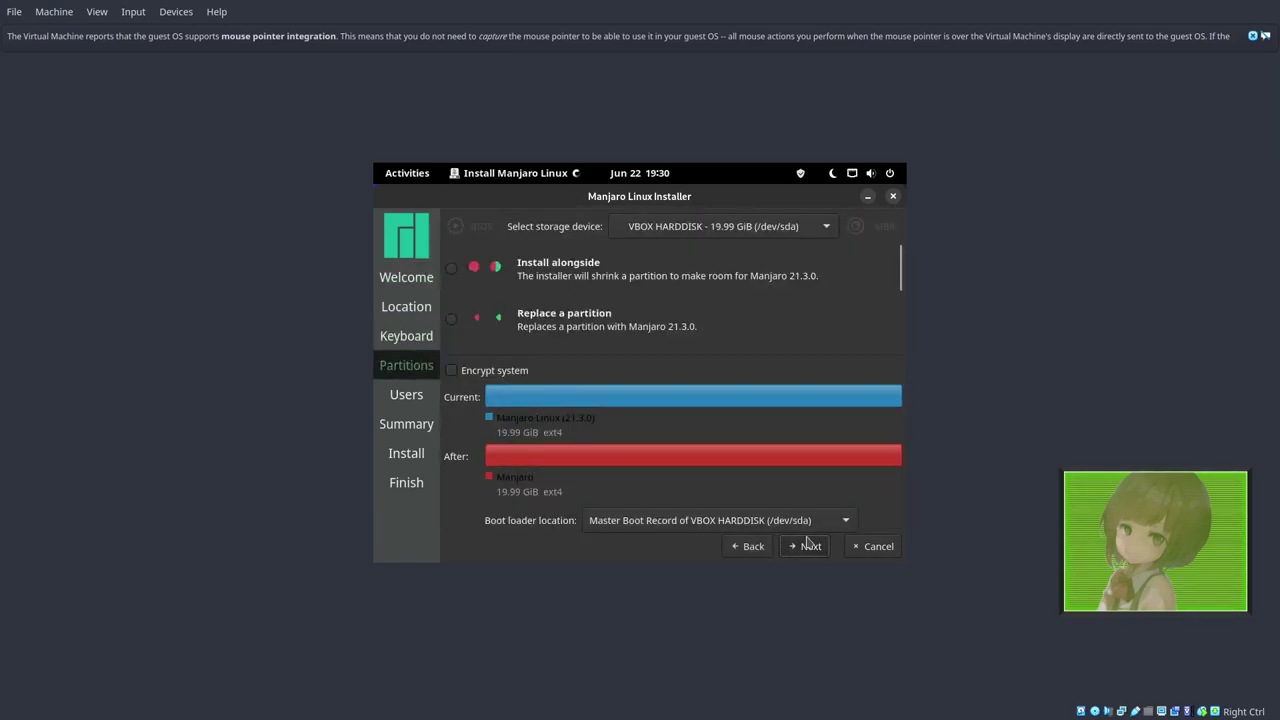
{"action": "scroll", "coordinate": [480, 286], "scroll_direction": "down", "scroll_amount": 2}
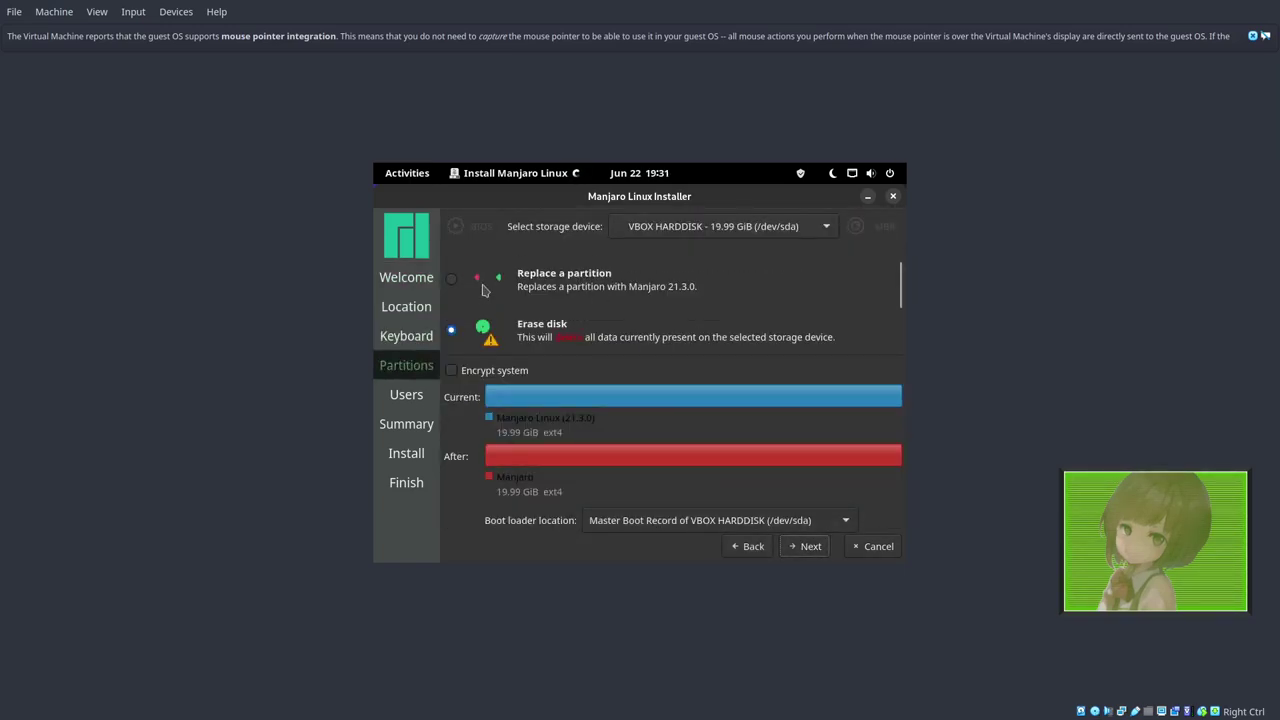
{"action": "left_click", "coordinate": [460, 338]}
{"action": "left_click", "coordinate": [810, 546]}
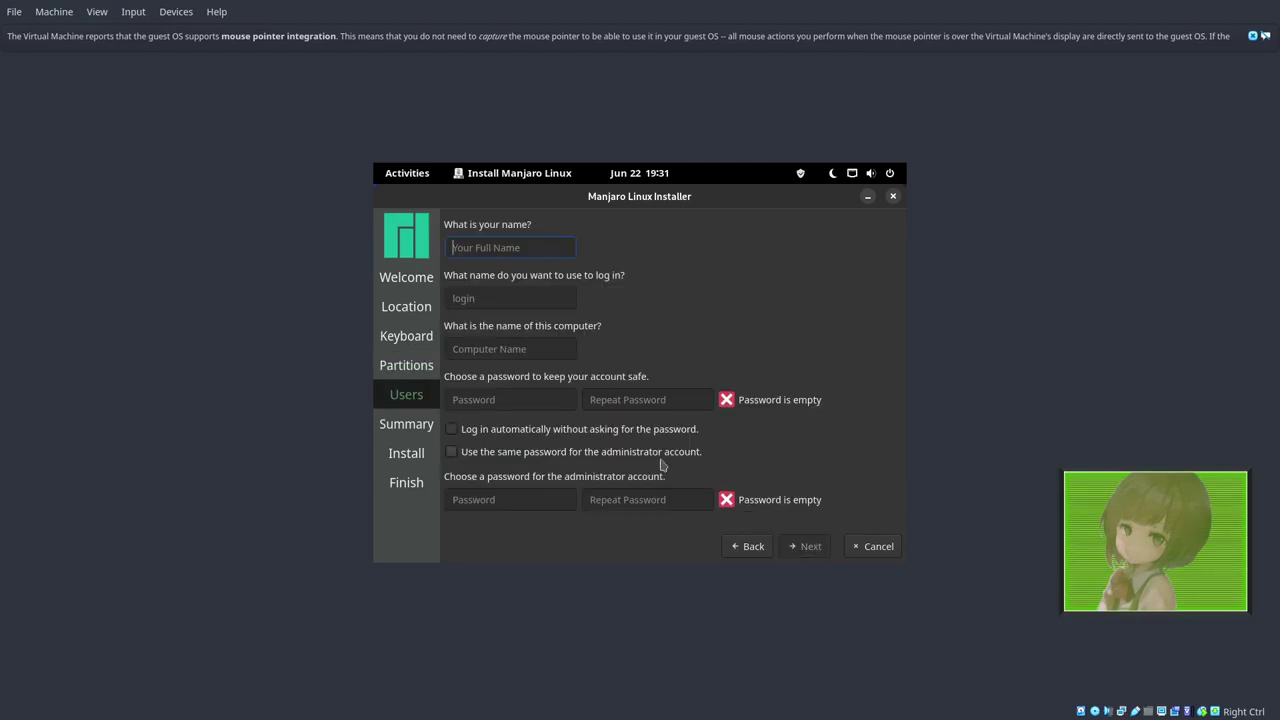
Fill in the user, login and computer fields, share the admin password, and confirm Install now.
{"action": "key", "text": "Tab"}
{"action": "key", "text": "Tab"}
{"action": "key", "text": "Tab"}
{"action": "key", "text": "Tab"}
{"action": "left_click", "coordinate": [580, 452]}
{"action": "left_click", "coordinate": [800, 549]}
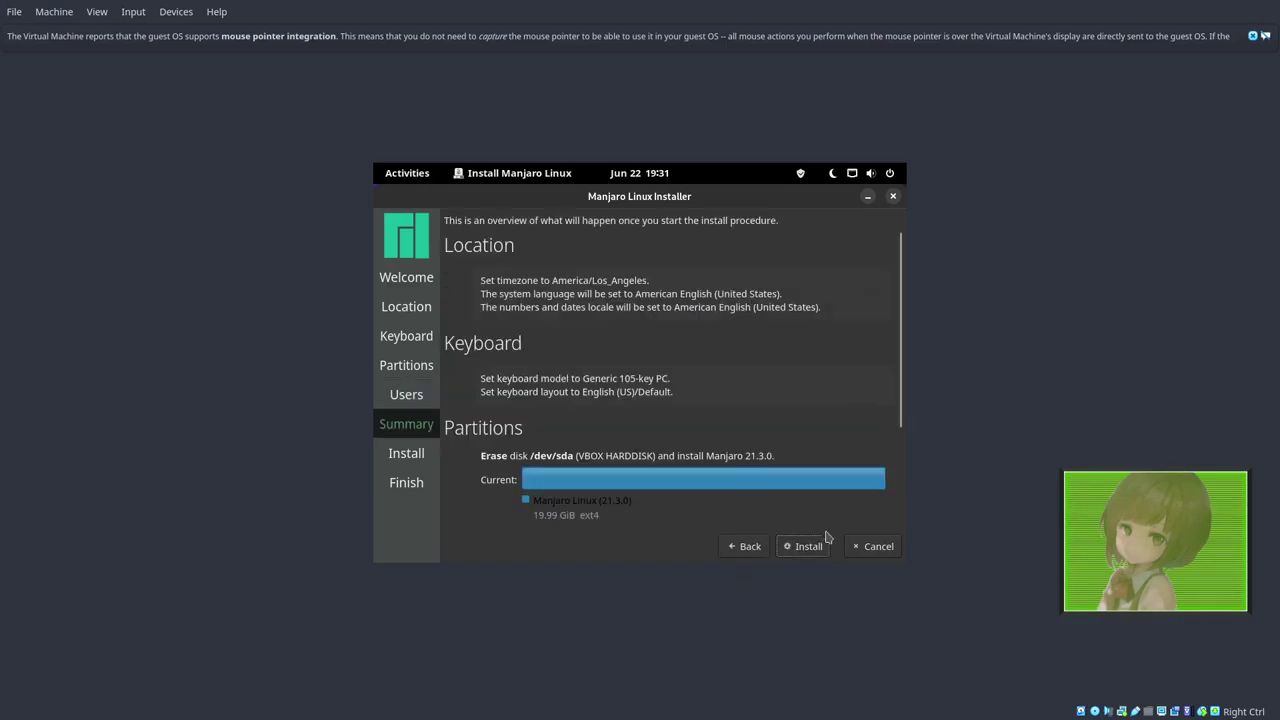
{"action": "left_click", "coordinate": [826, 547]}
{"action": "left_click", "coordinate": [674, 491]}
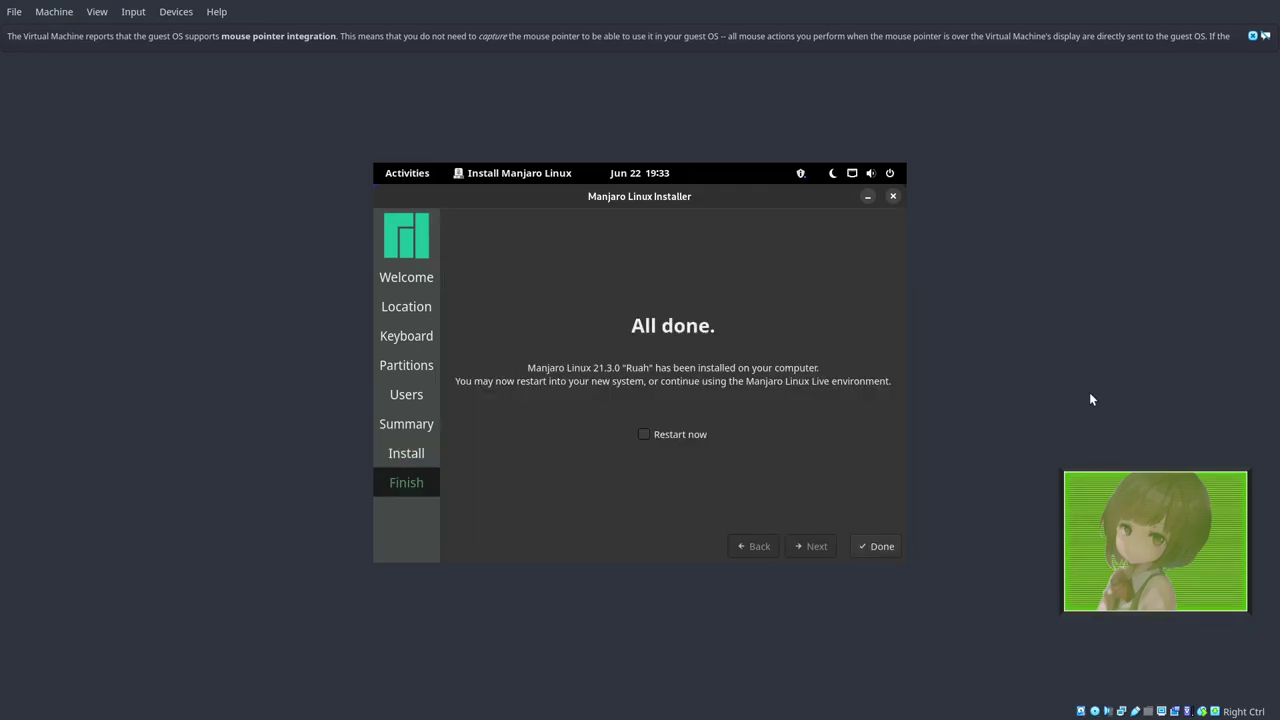
Tick 'Restart now' on the installer's All done Finish page.
{"action": "left_click", "coordinate": [698, 440]}
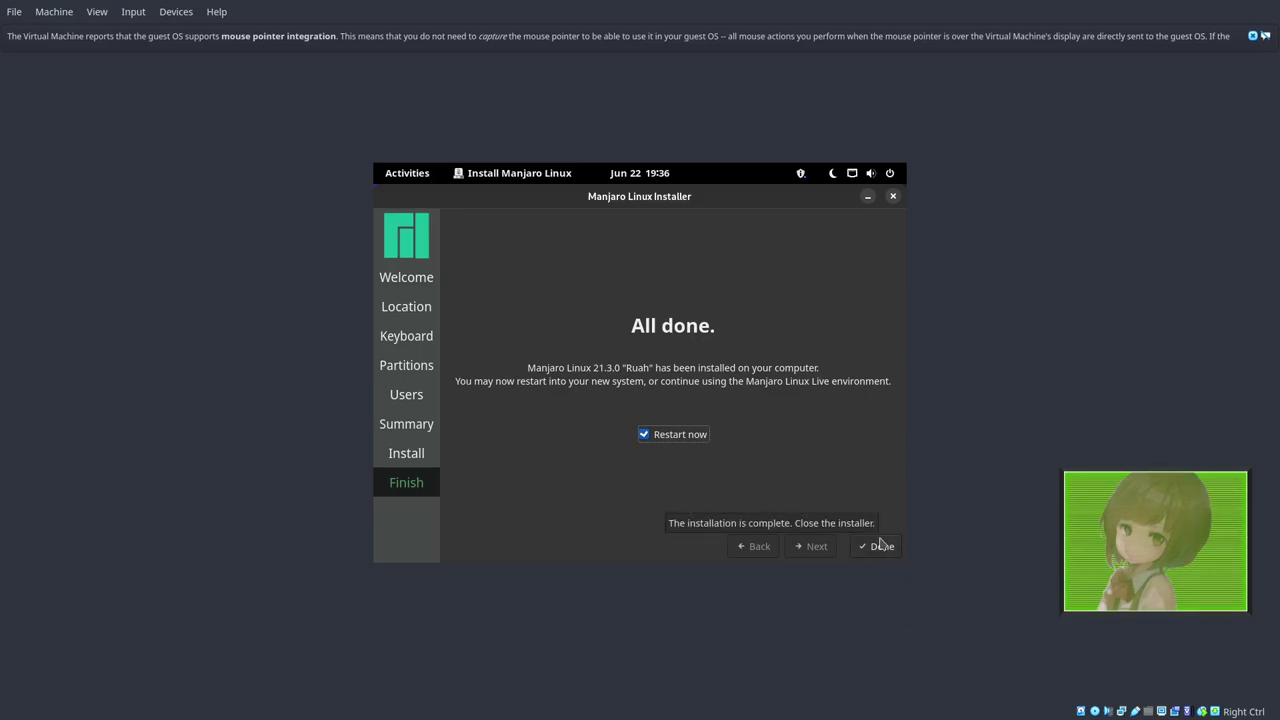
Dismiss the mouse integration notice and click Done to reboot into the installed Manjaro.
{"action": "left_click", "coordinate": [880, 545]}
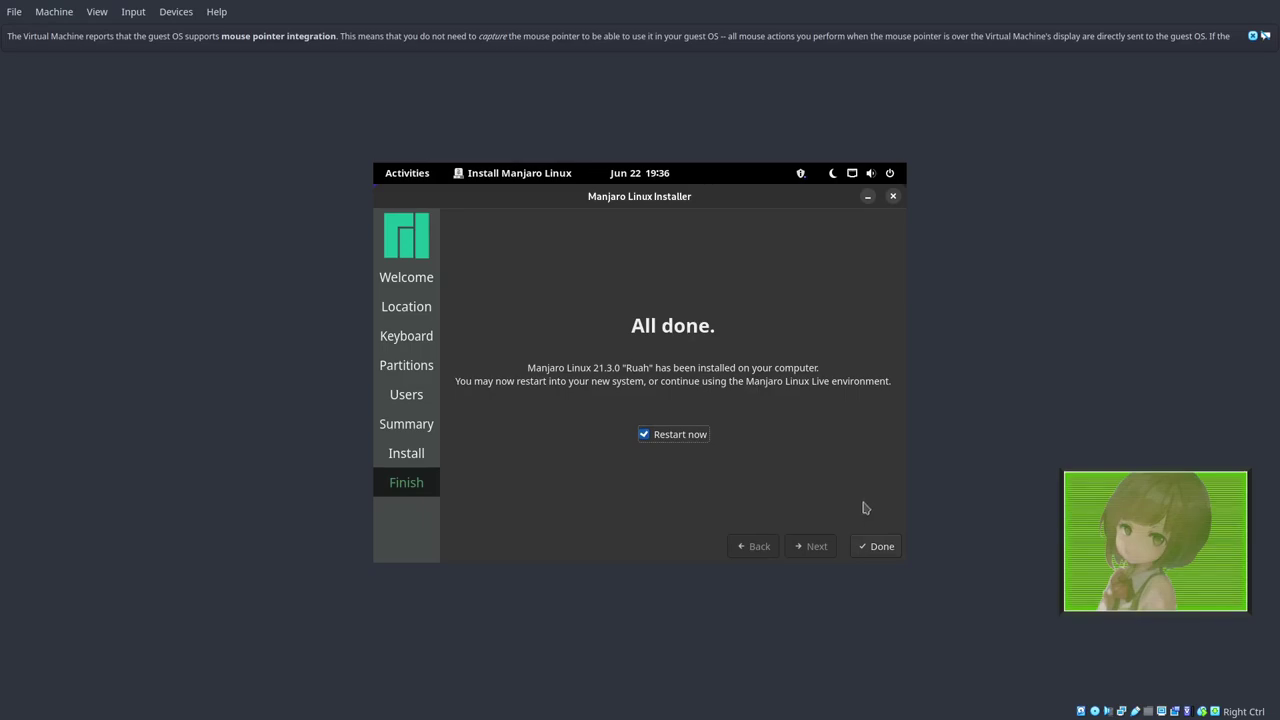
{"action": "left_click", "coordinate": [1252, 37]}
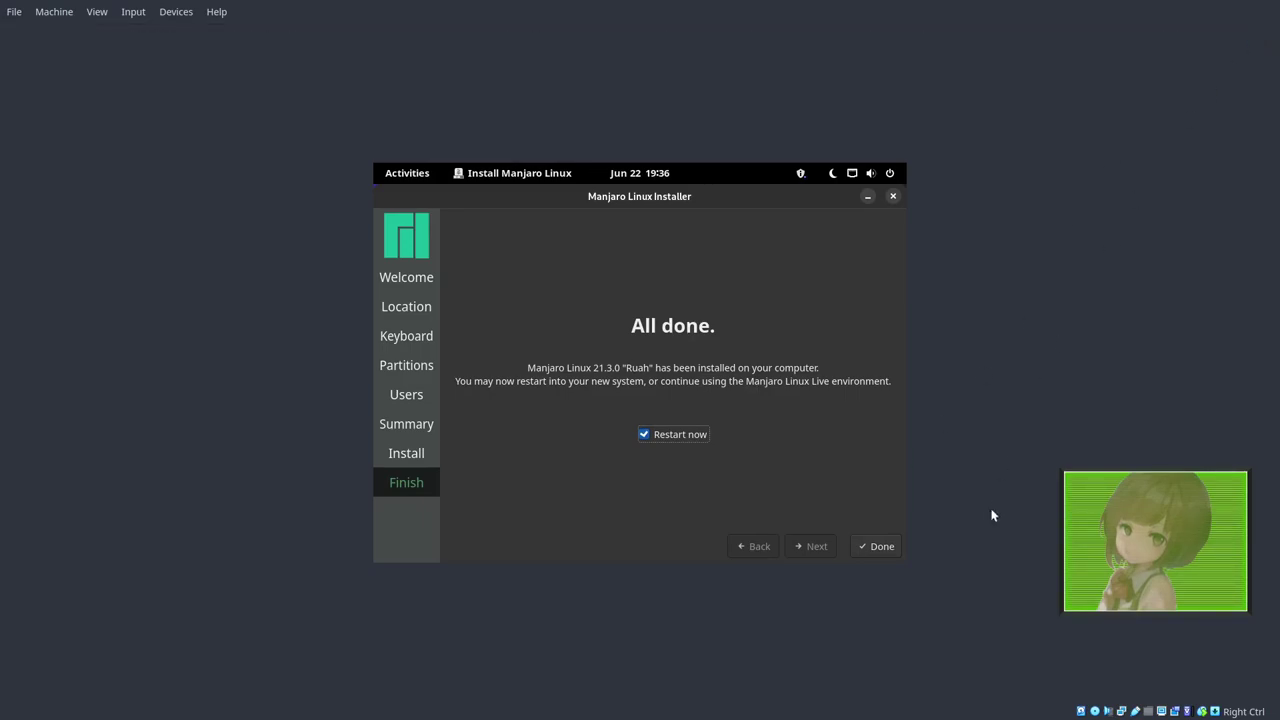
{"action": "left_click", "coordinate": [881, 548]}
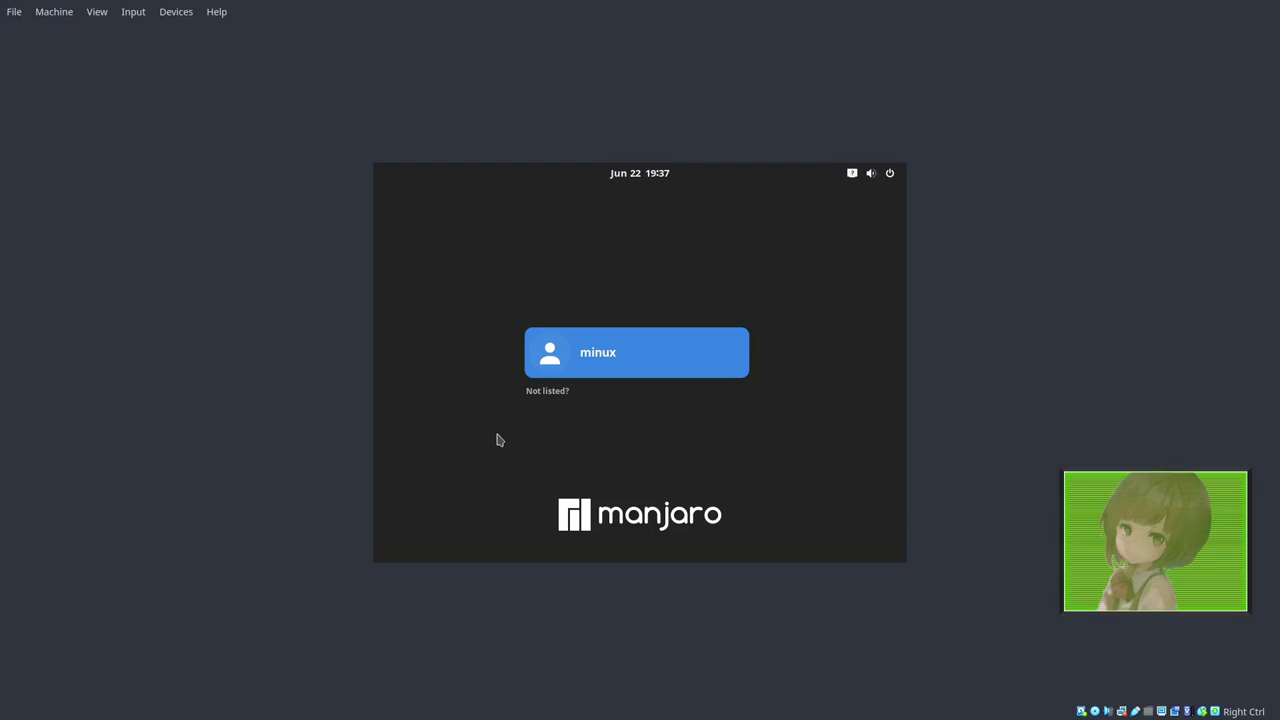
Log in to Manjaro with the account password and switch the VM to full-screen mode.
{"action": "left_click", "coordinate": [569, 360]}
{"action": "type", "text": "•••"}
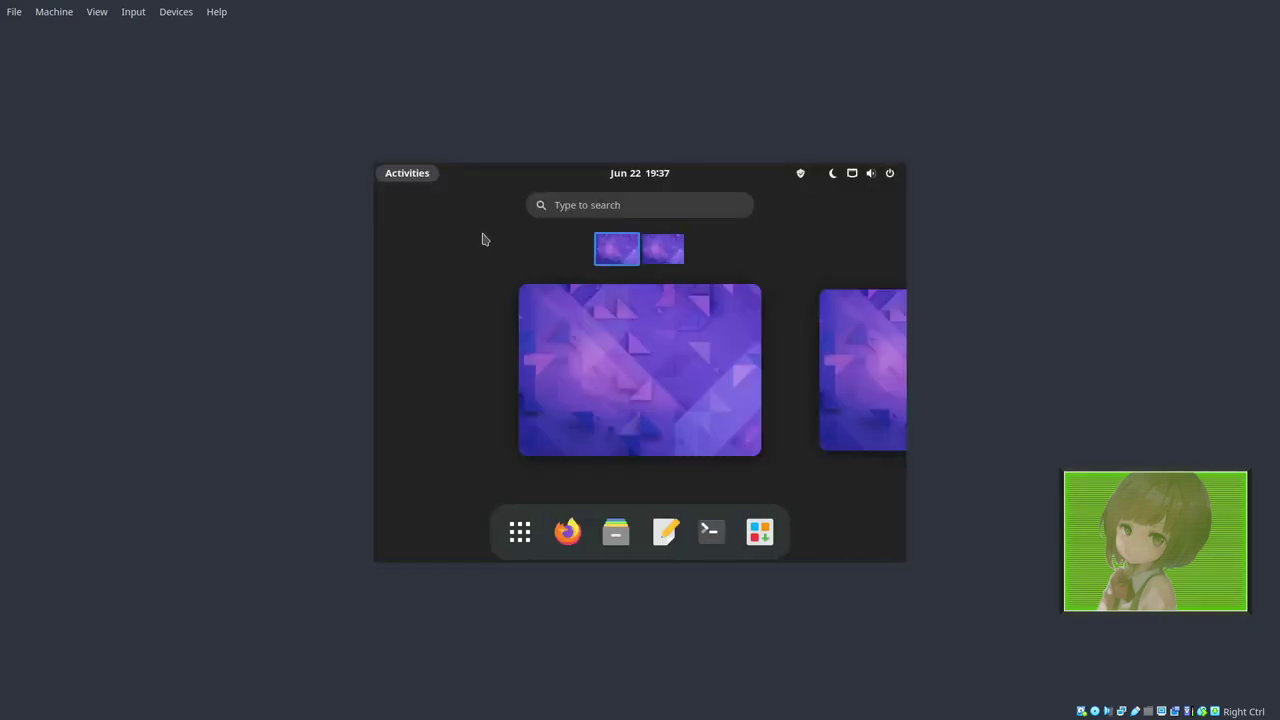
{"action": "left_click", "coordinate": [173, 11]}
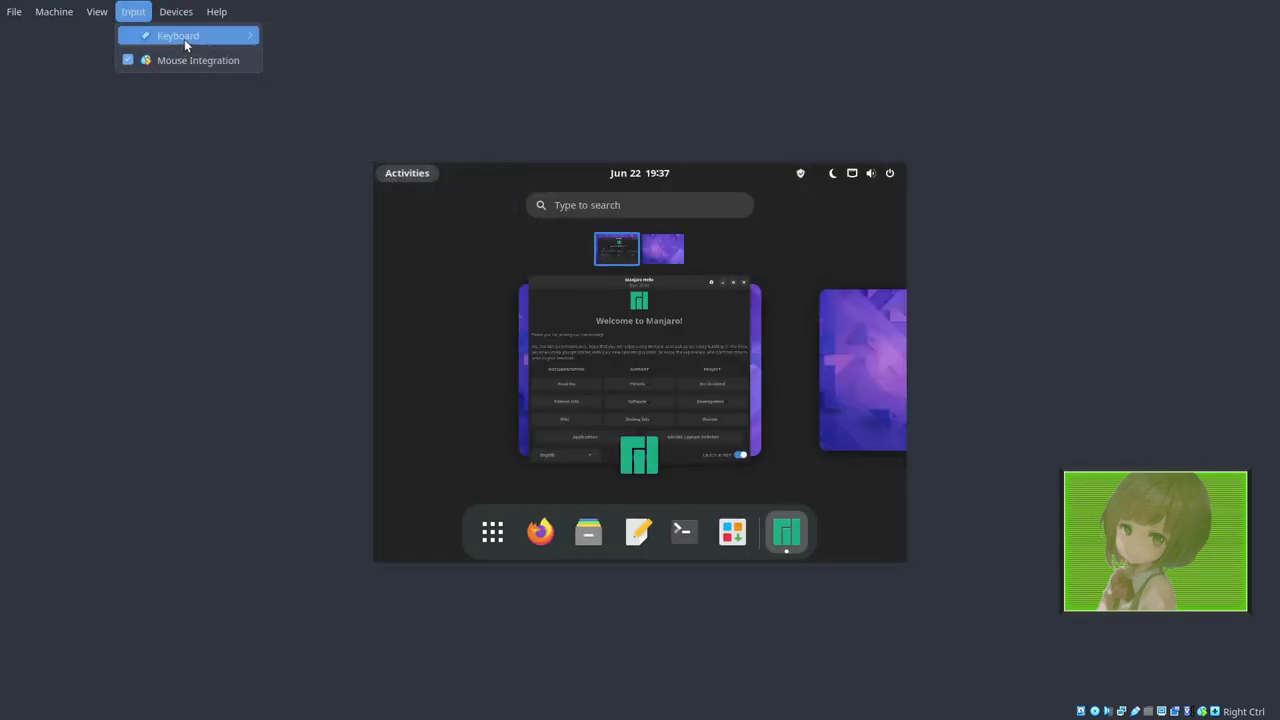
{"action": "mouse_move", "coordinate": [97, 11]}
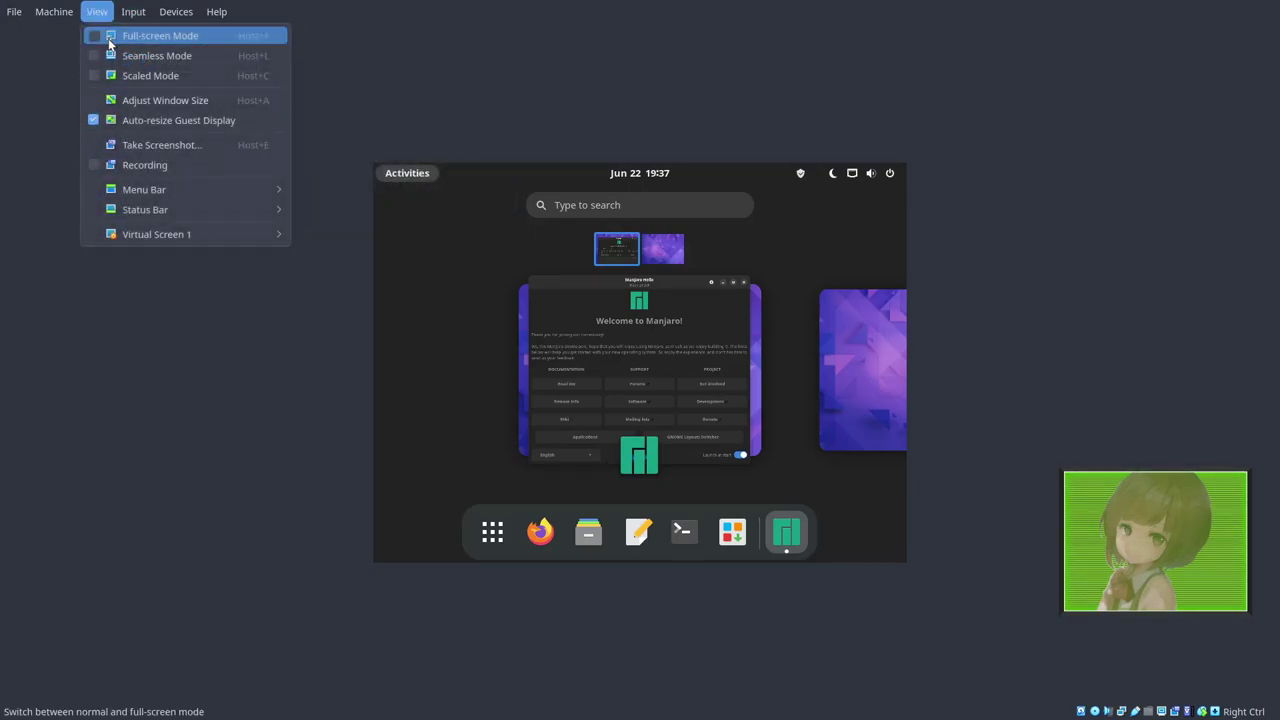
{"action": "left_click", "coordinate": [109, 38]}
{"action": "left_click", "coordinate": [607, 432]}
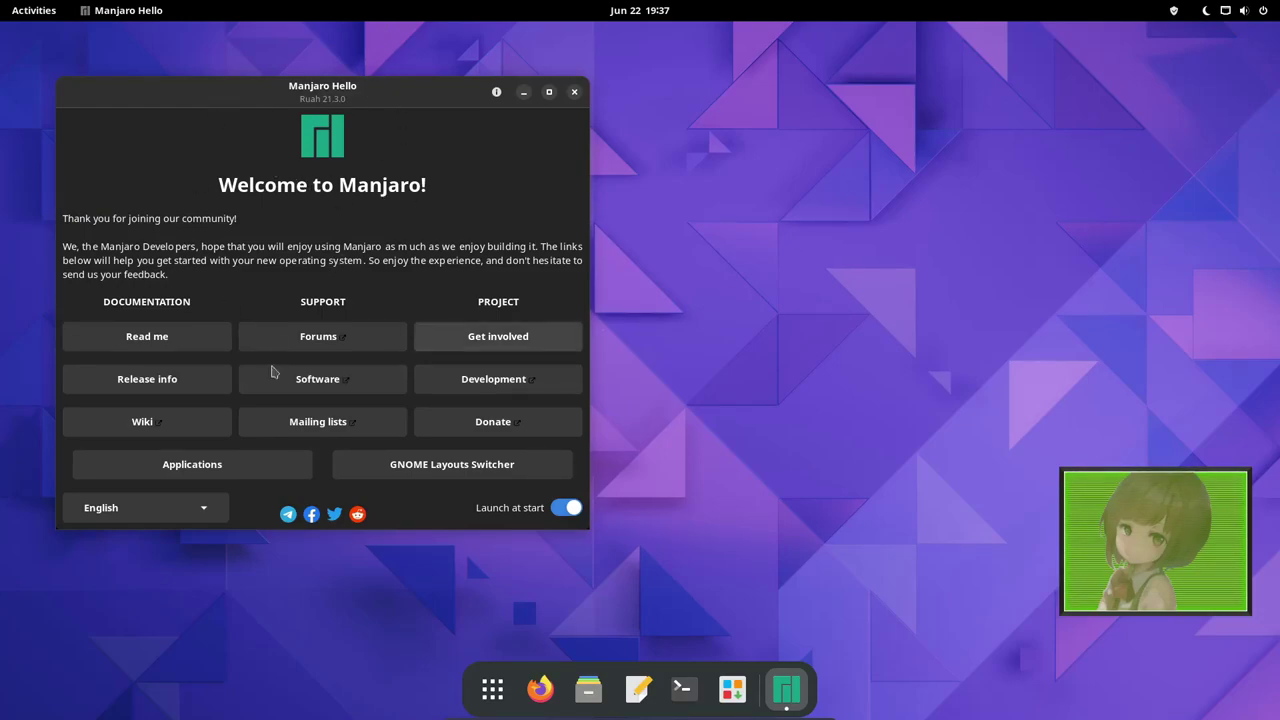
Drag the Welcome to Manjaro window toward the screen centre, then a little back left.
{"action": "left_click_drag", "start_coordinate": [318, 110], "coordinate": [690, 111]}
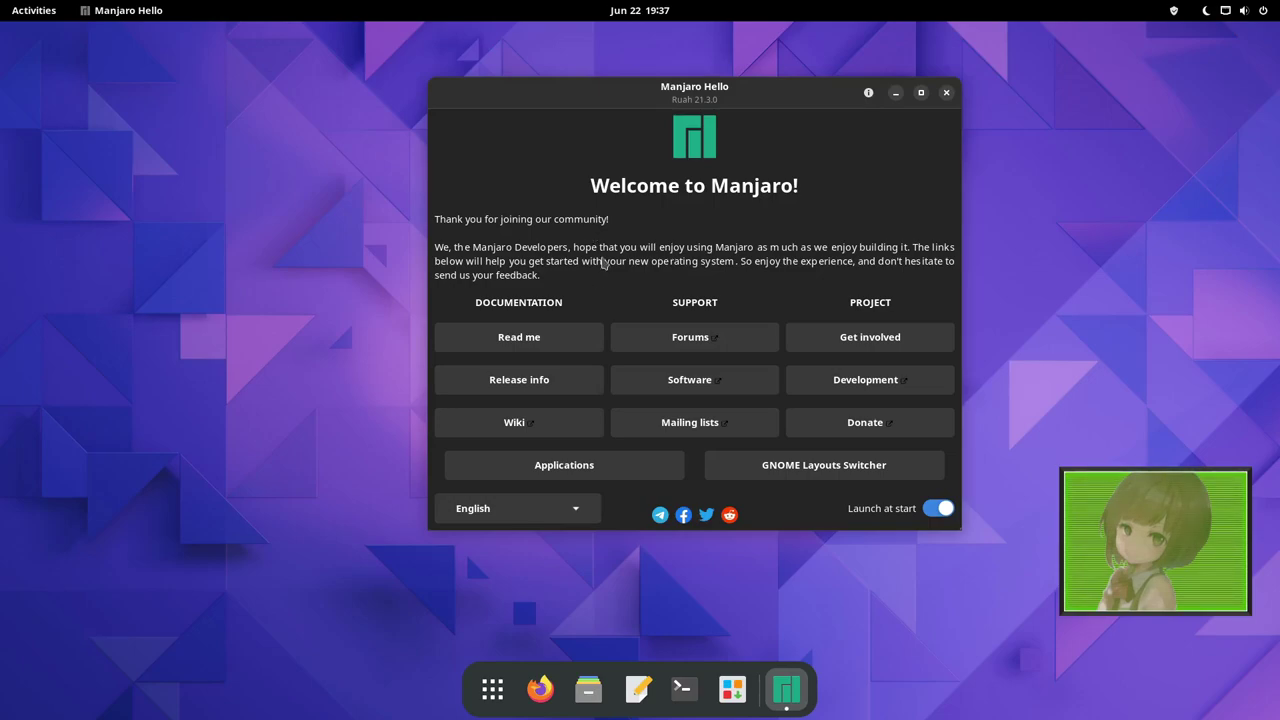
{"action": "left_click_drag", "start_coordinate": [680, 88], "coordinate": [584, 89]}
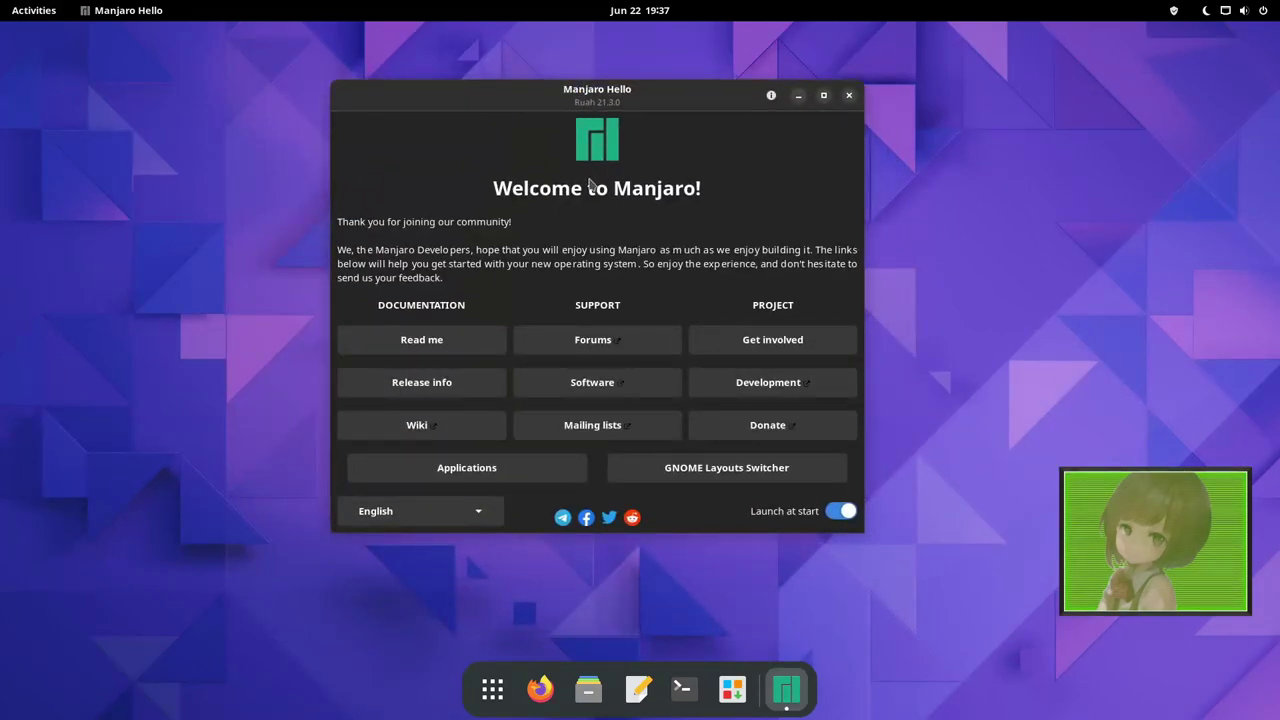
Apply the Traditional layout from the Layouts Switcher and check its application and system menus.
{"action": "left_click", "coordinate": [678, 479]}
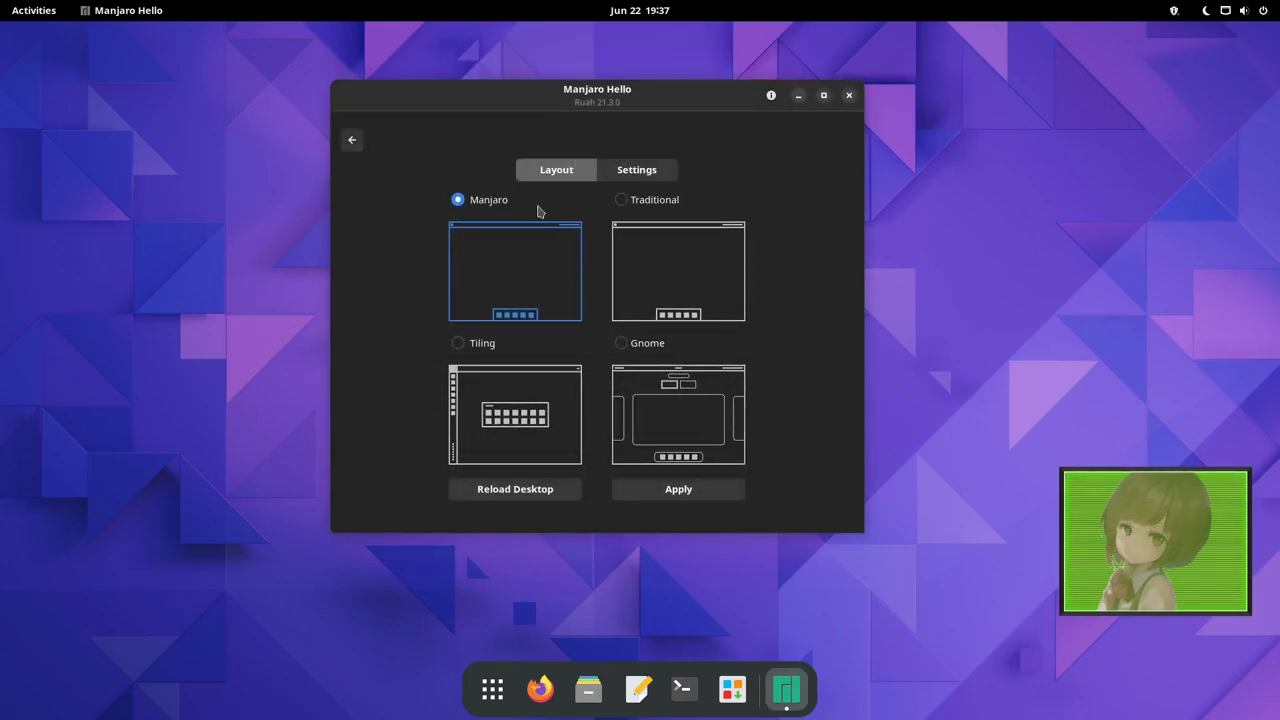
{"action": "left_click", "coordinate": [683, 269]}
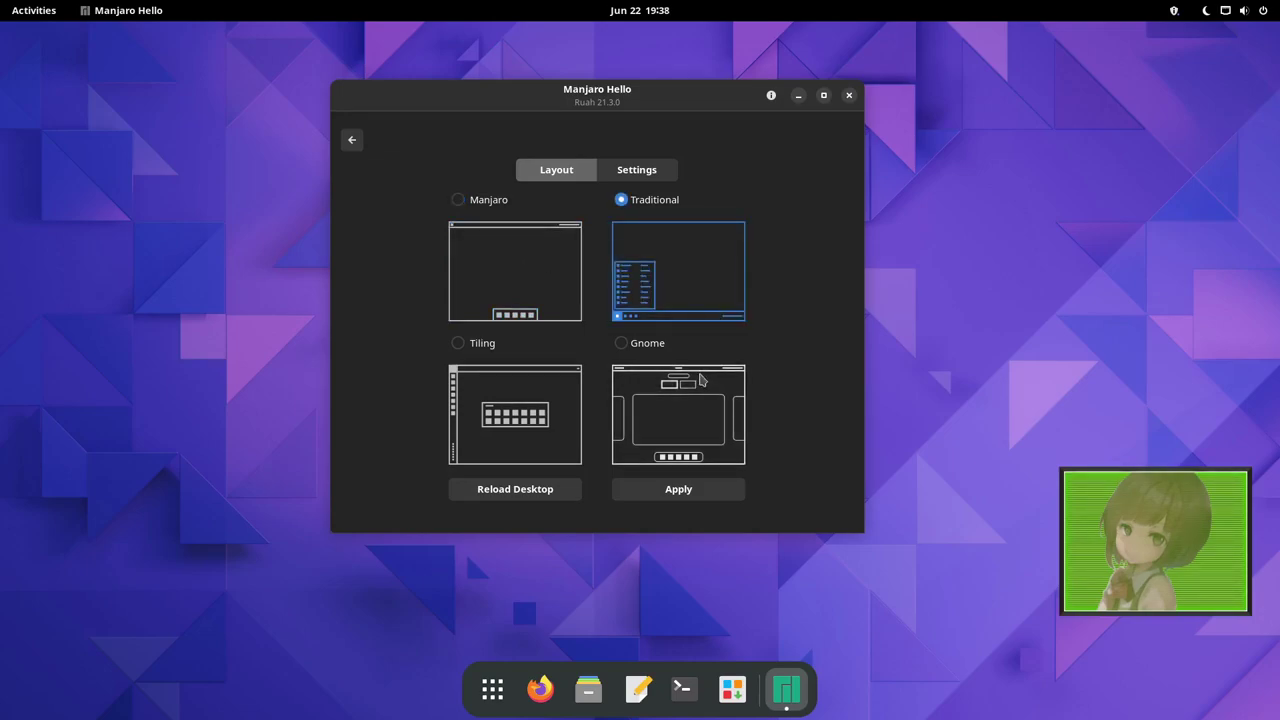
{"action": "left_click", "coordinate": [493, 293]}
{"action": "left_click", "coordinate": [641, 304]}
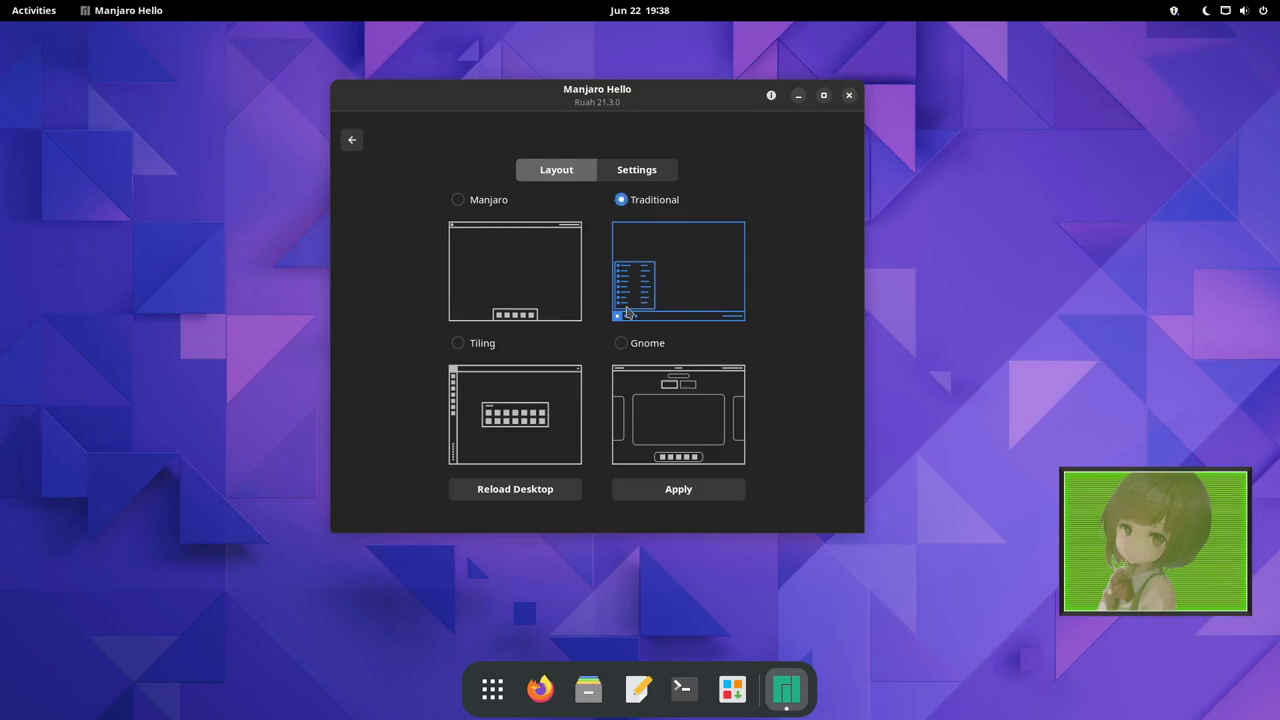
{"action": "left_click", "coordinate": [640, 489]}
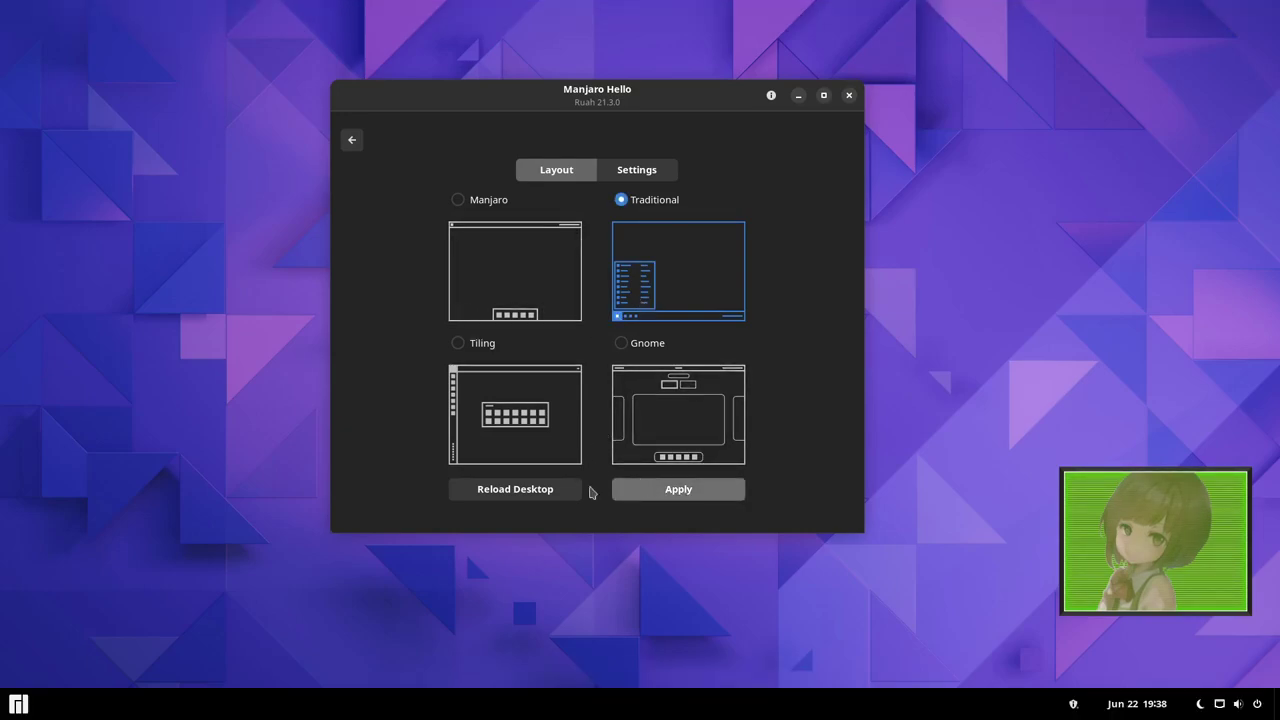
{"action": "left_click", "coordinate": [5, 700]}
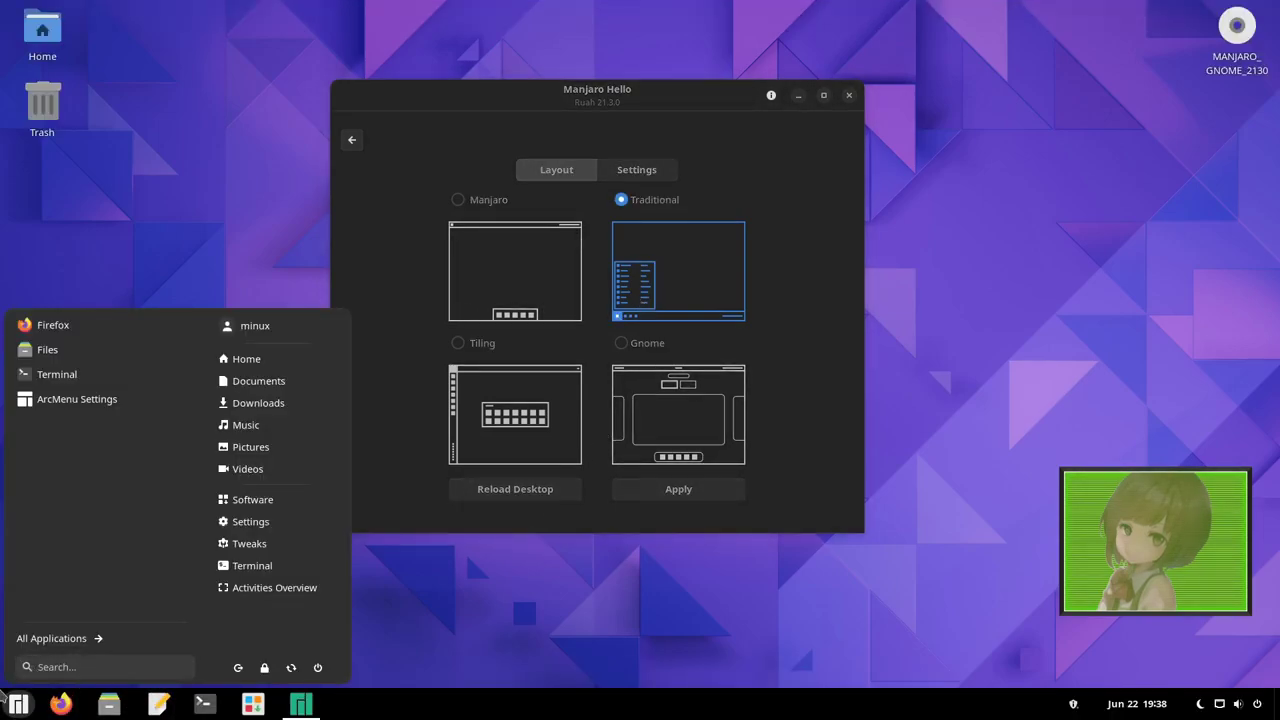
{"action": "left_click", "coordinate": [6, 700]}
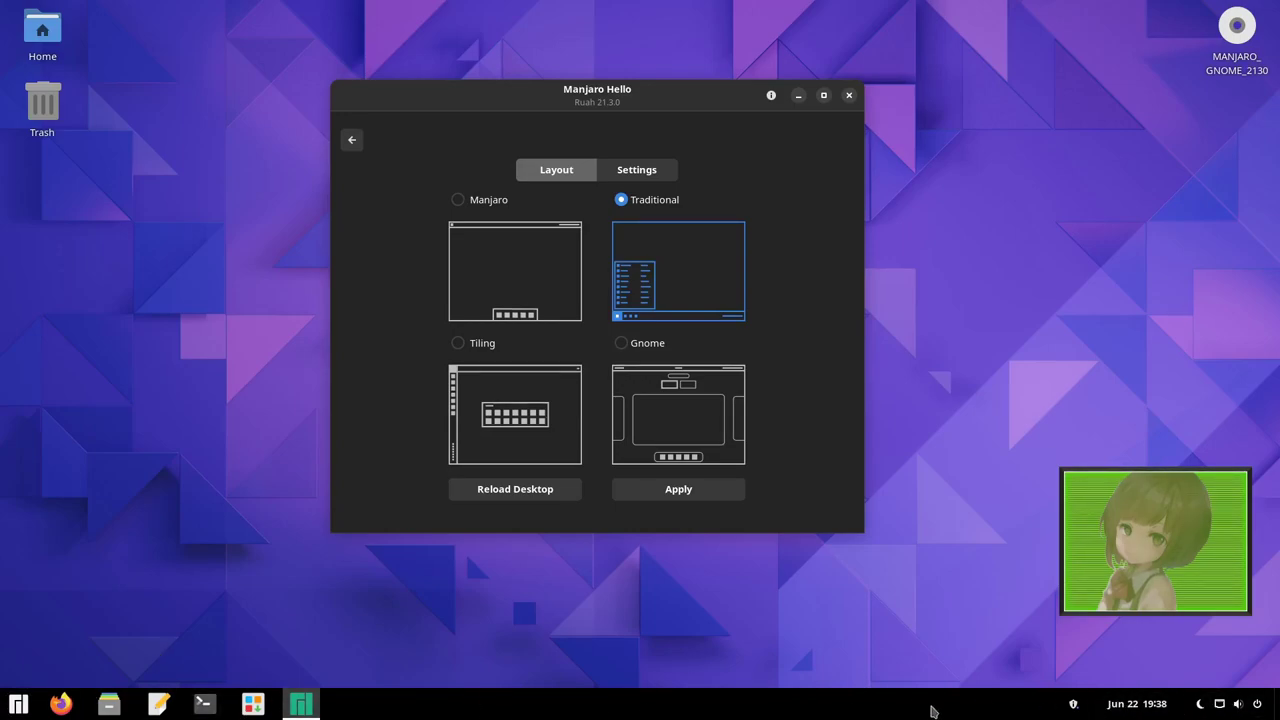
{"action": "left_click", "coordinate": [1230, 703]}
{"action": "left_click", "coordinate": [971, 409]}
Apply the Tiling layout, then Gnome, and unmaximize and enlarge the Hello window.
{"action": "left_click", "coordinate": [478, 417]}
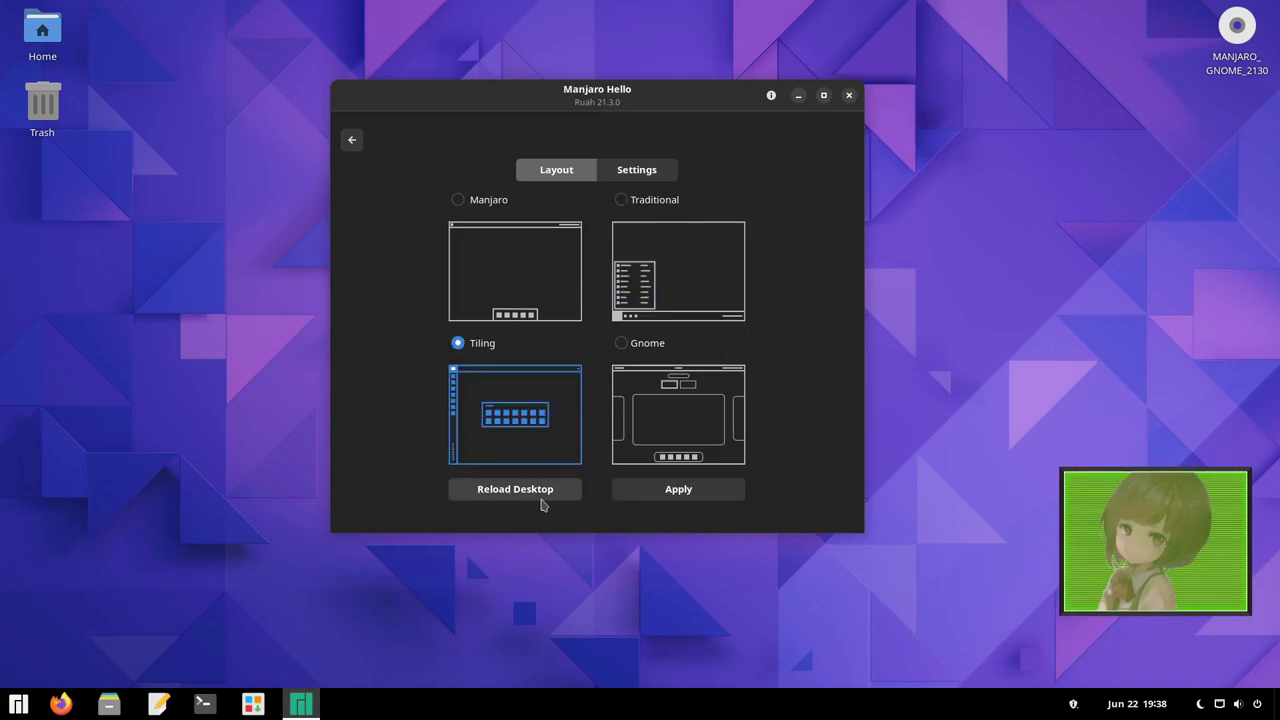
{"action": "left_click", "coordinate": [678, 488]}
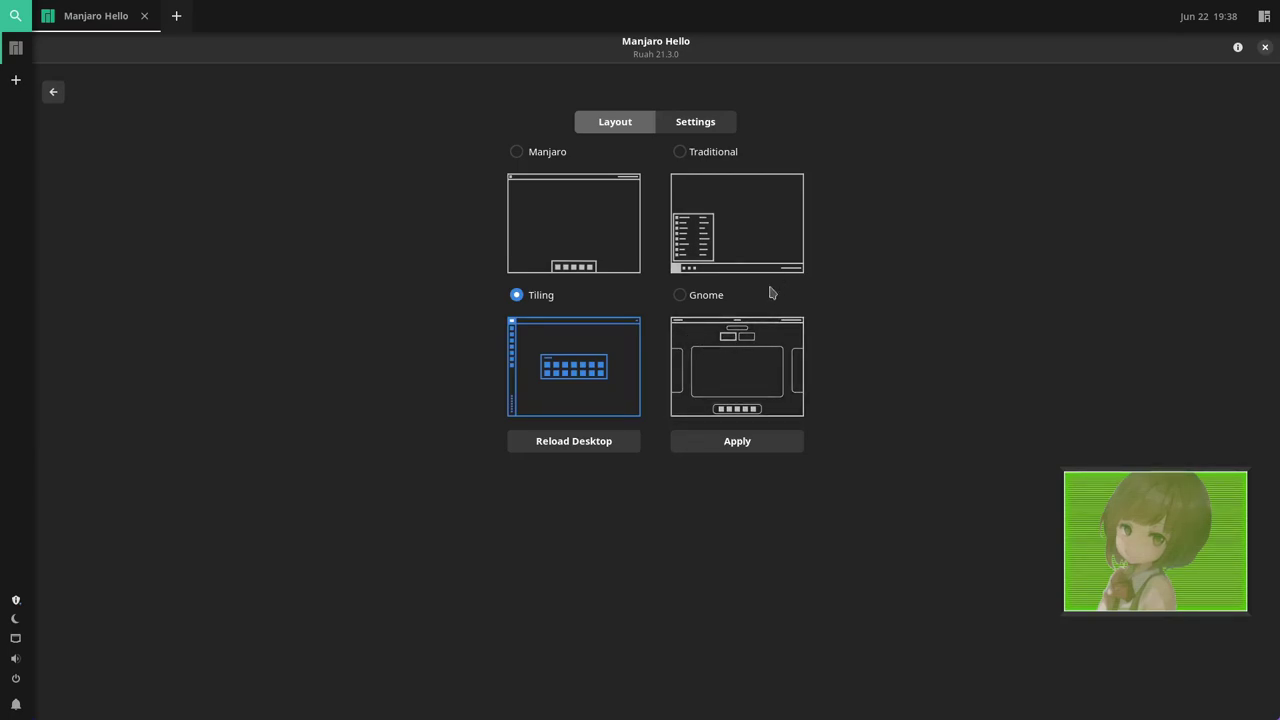
{"action": "left_click", "coordinate": [757, 373]}
{"action": "left_click", "coordinate": [743, 445]}
{"action": "left_click_drag", "start_coordinate": [415, 48], "coordinate": [446, 140]}
{"action": "left_click_drag", "start_coordinate": [757, 572], "coordinate": [950, 622]}
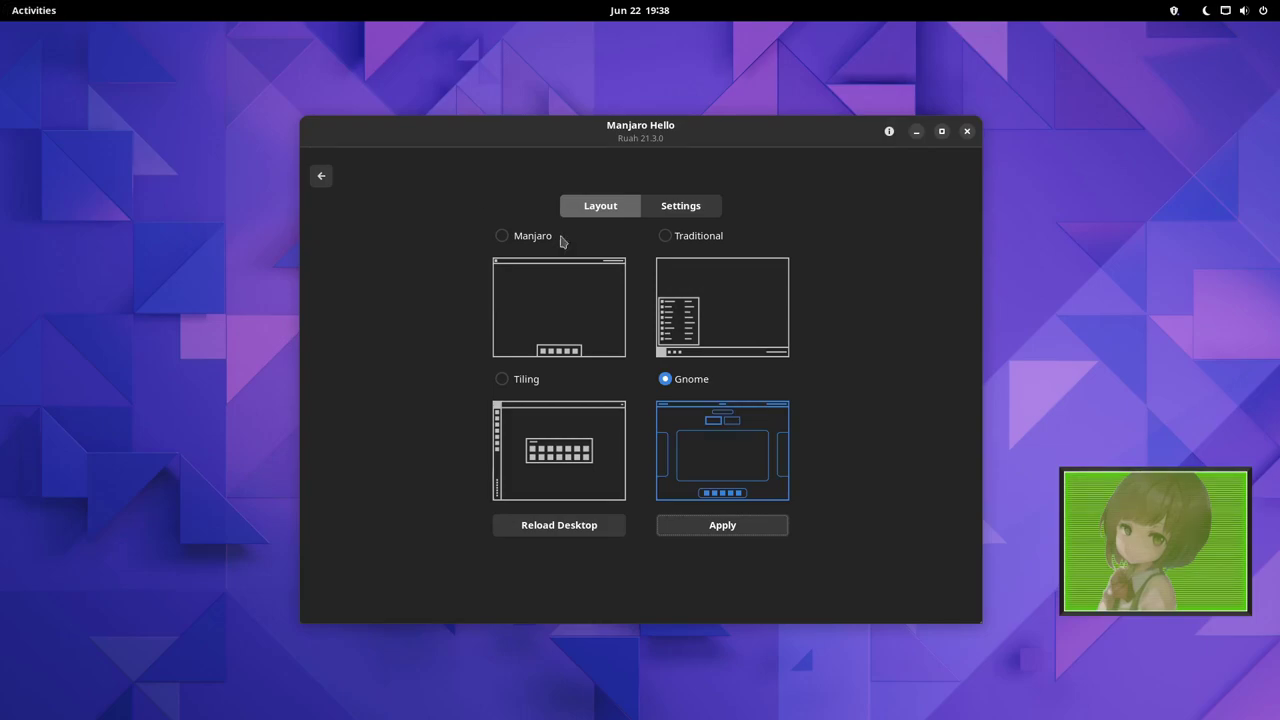
Apply the Manjaro layout, glance at the switcher's Settings, then return to the welcome page.
{"action": "left_click", "coordinate": [596, 318]}
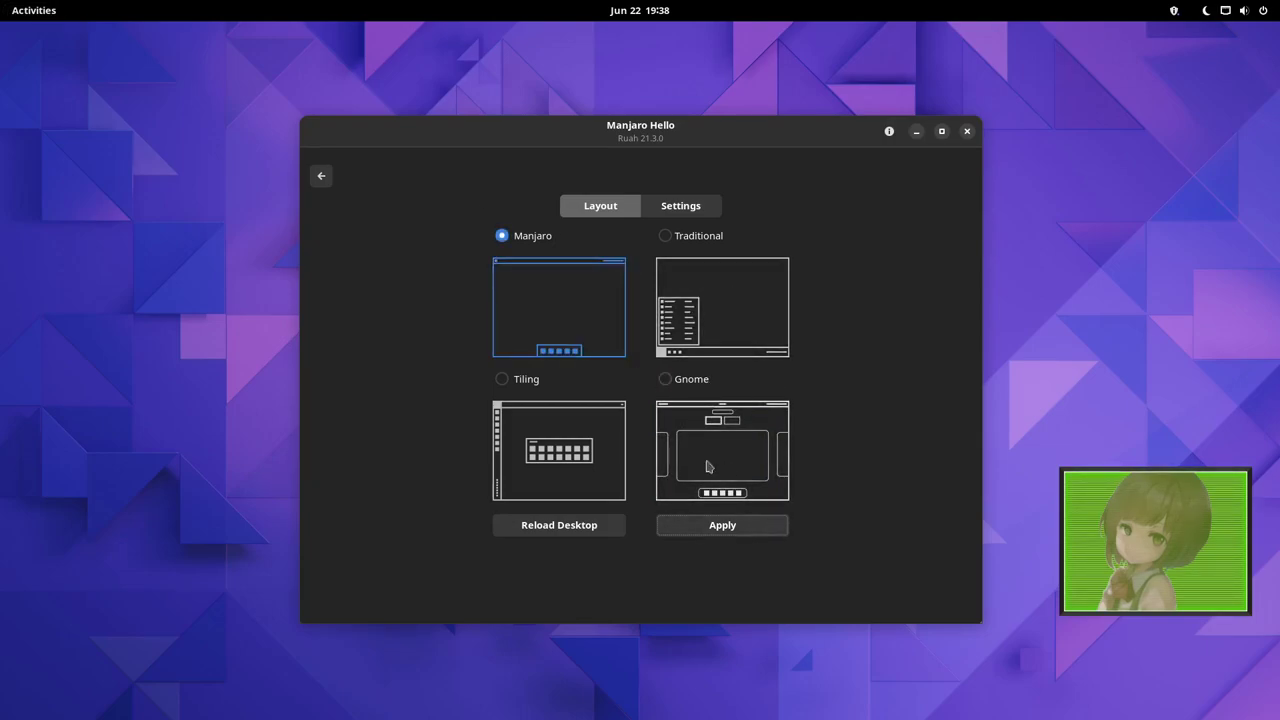
{"action": "left_click", "coordinate": [709, 529]}
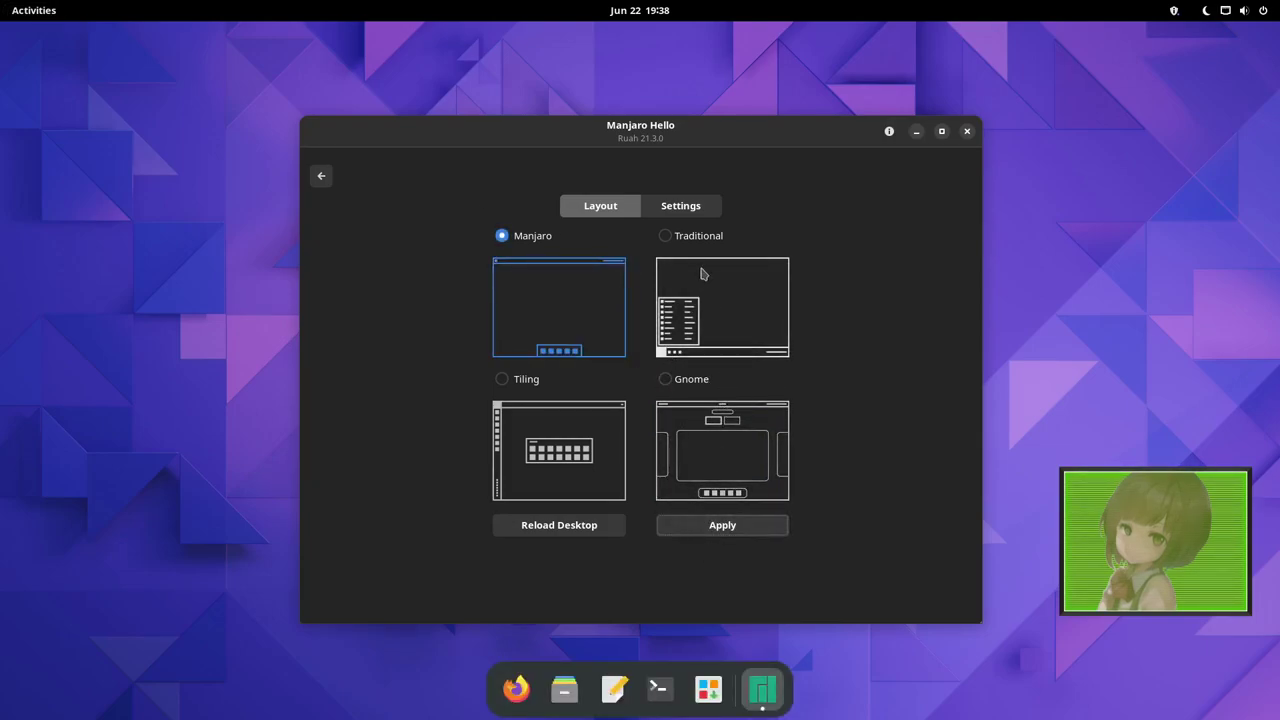
{"action": "left_click", "coordinate": [688, 205]}
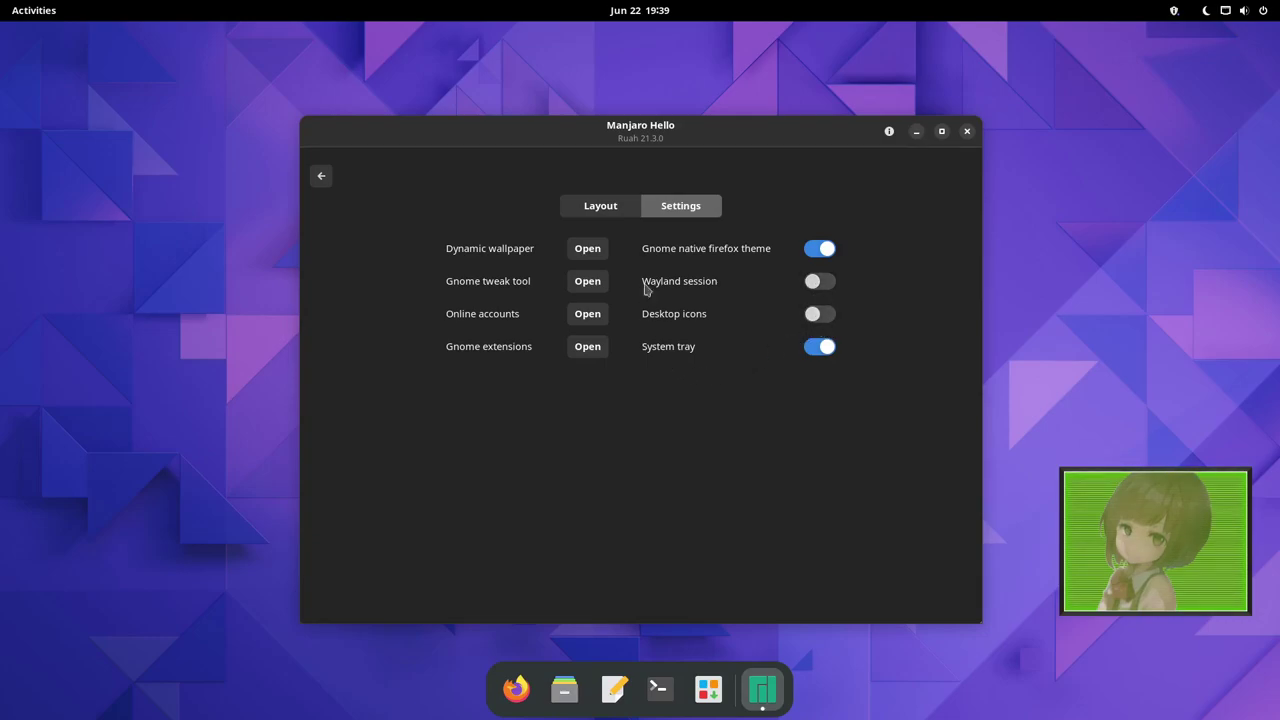
{"action": "left_click", "coordinate": [586, 207]}
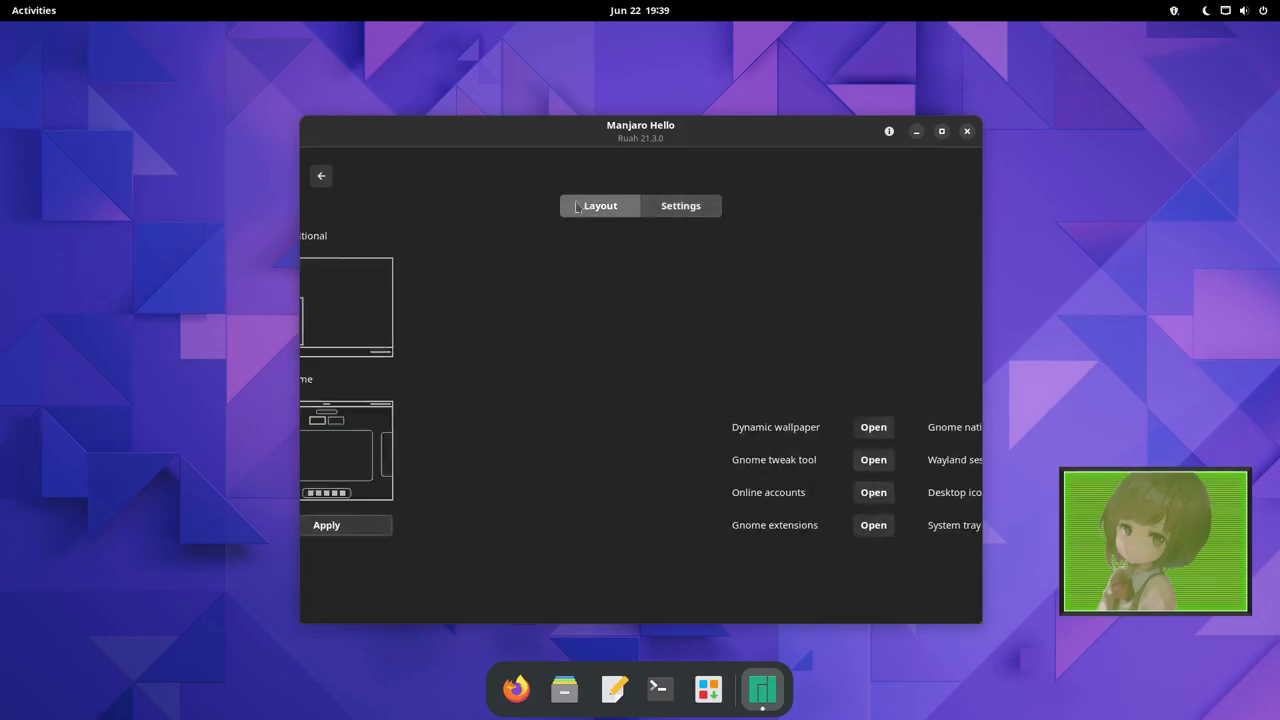
{"action": "left_click", "coordinate": [321, 176]}
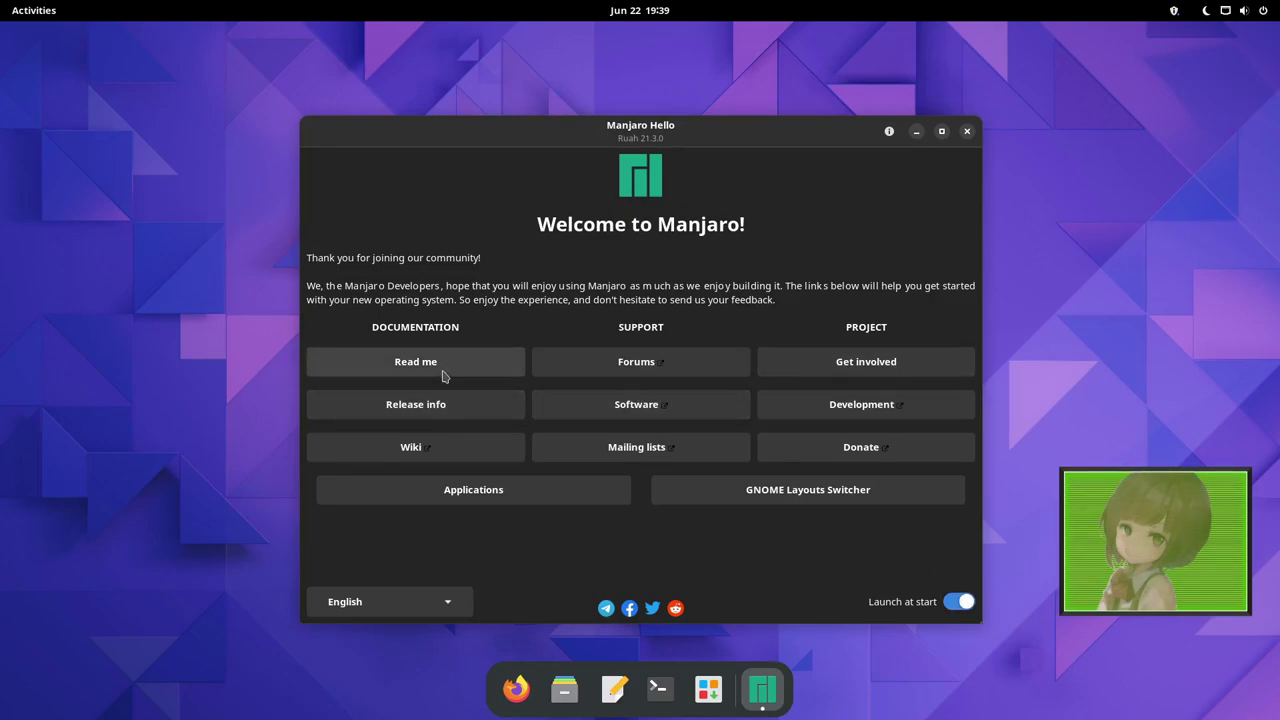
In Applications, tick HexChat under Chat and Midori under Browsers.
{"action": "left_click", "coordinate": [559, 507]}
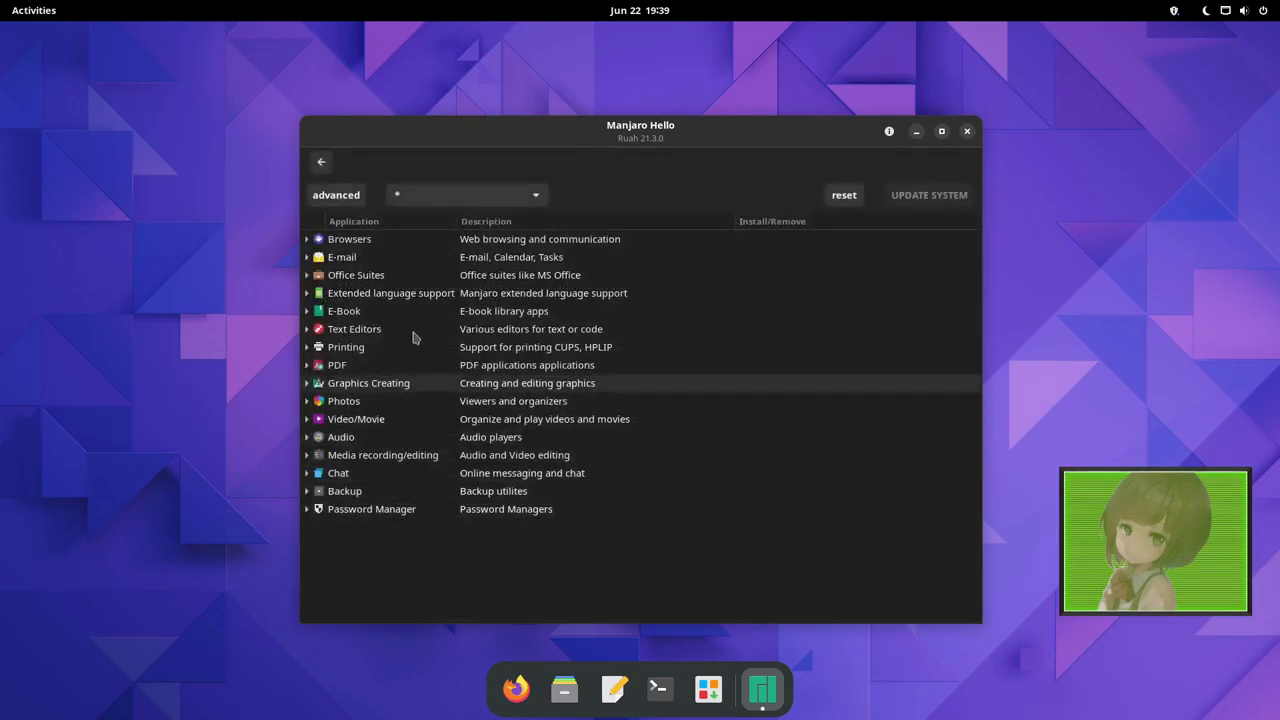
{"action": "left_click", "coordinate": [307, 474]}
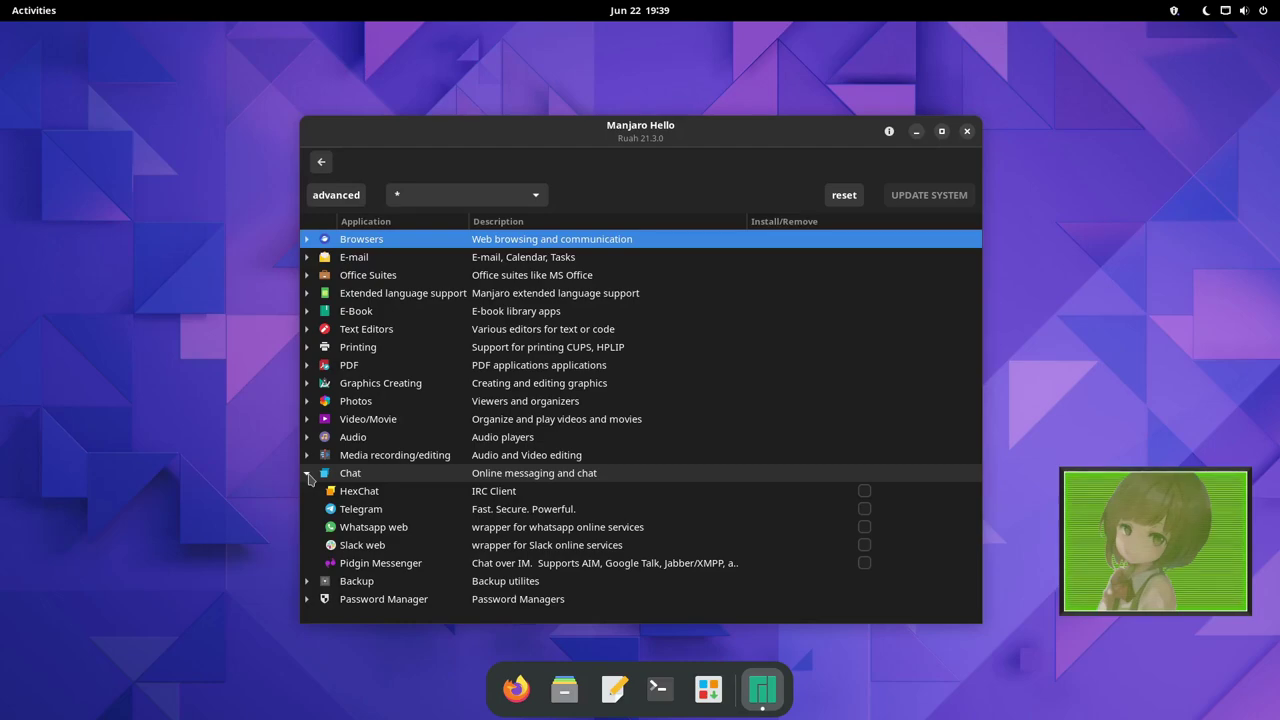
{"action": "left_click", "coordinate": [307, 474]}
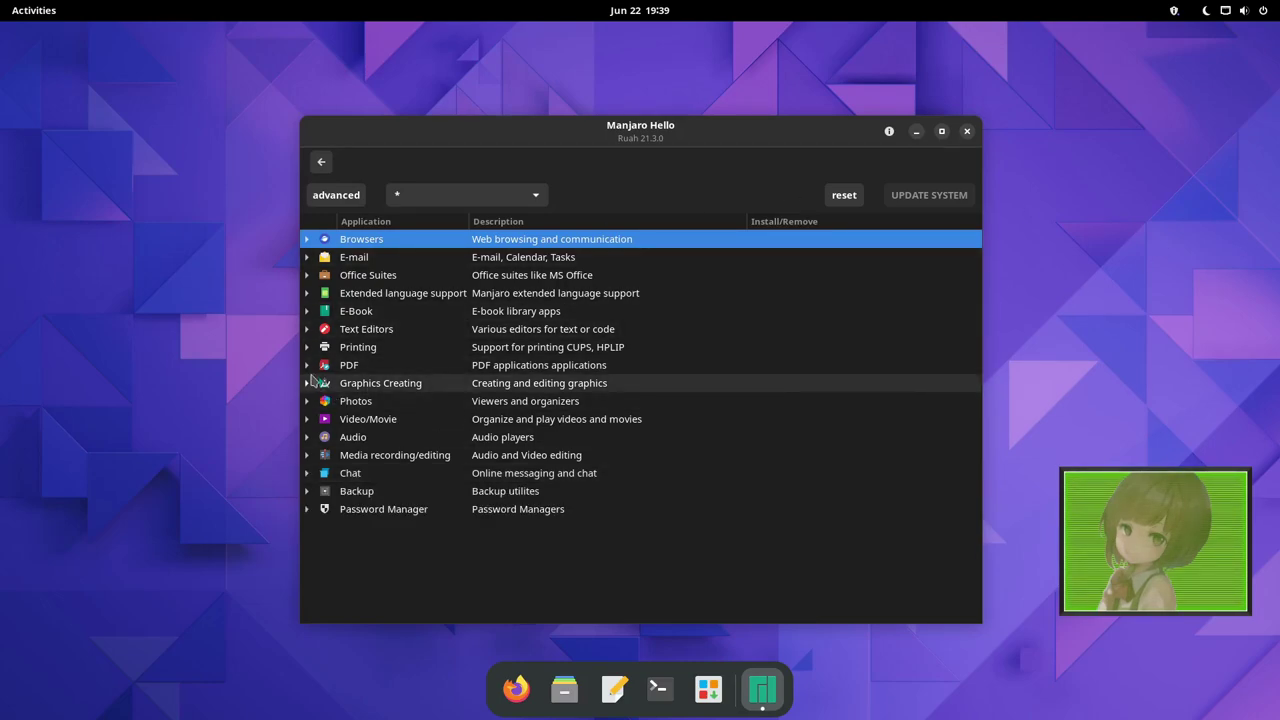
{"action": "left_click", "coordinate": [307, 474]}
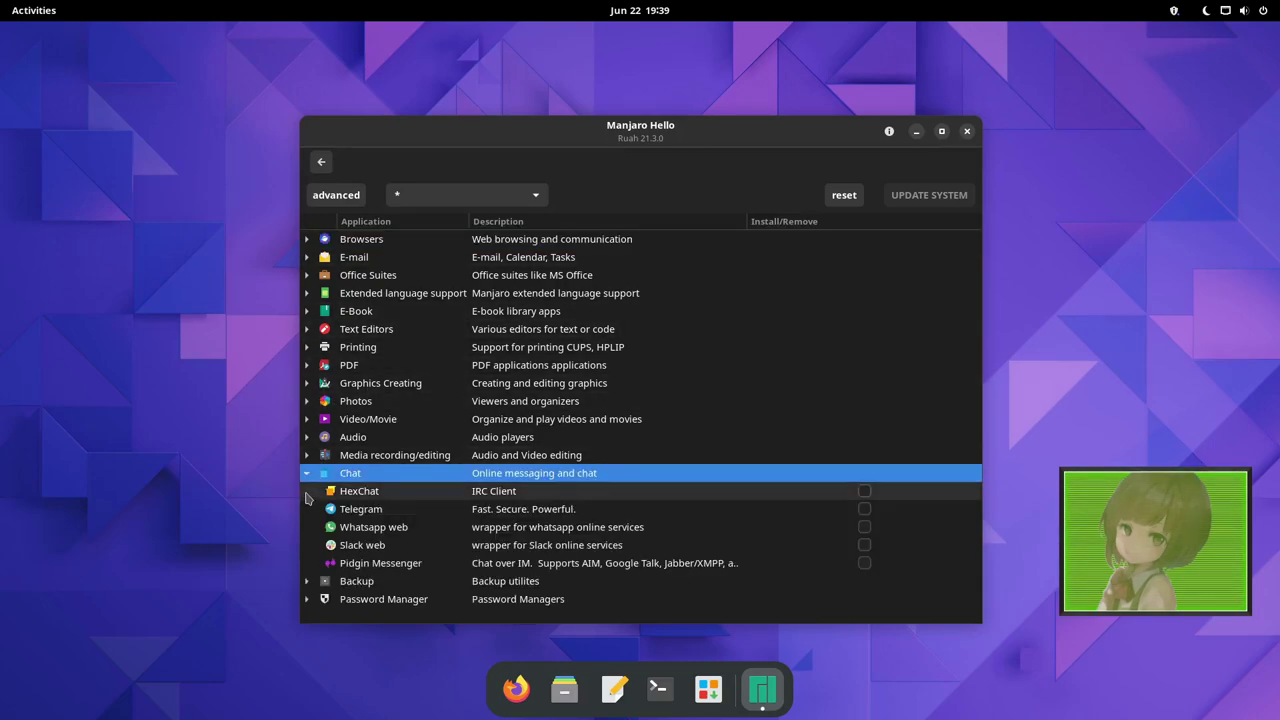
{"action": "left_click", "coordinate": [863, 492]}
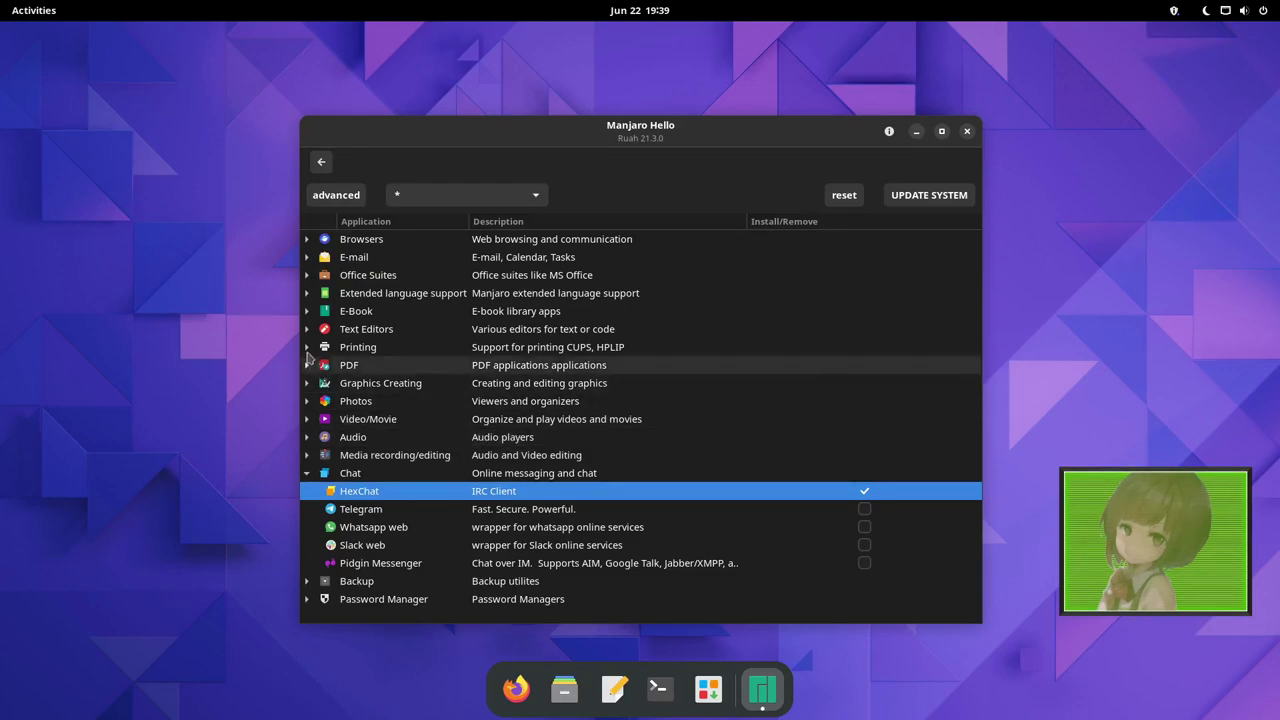
{"action": "left_click", "coordinate": [306, 240]}
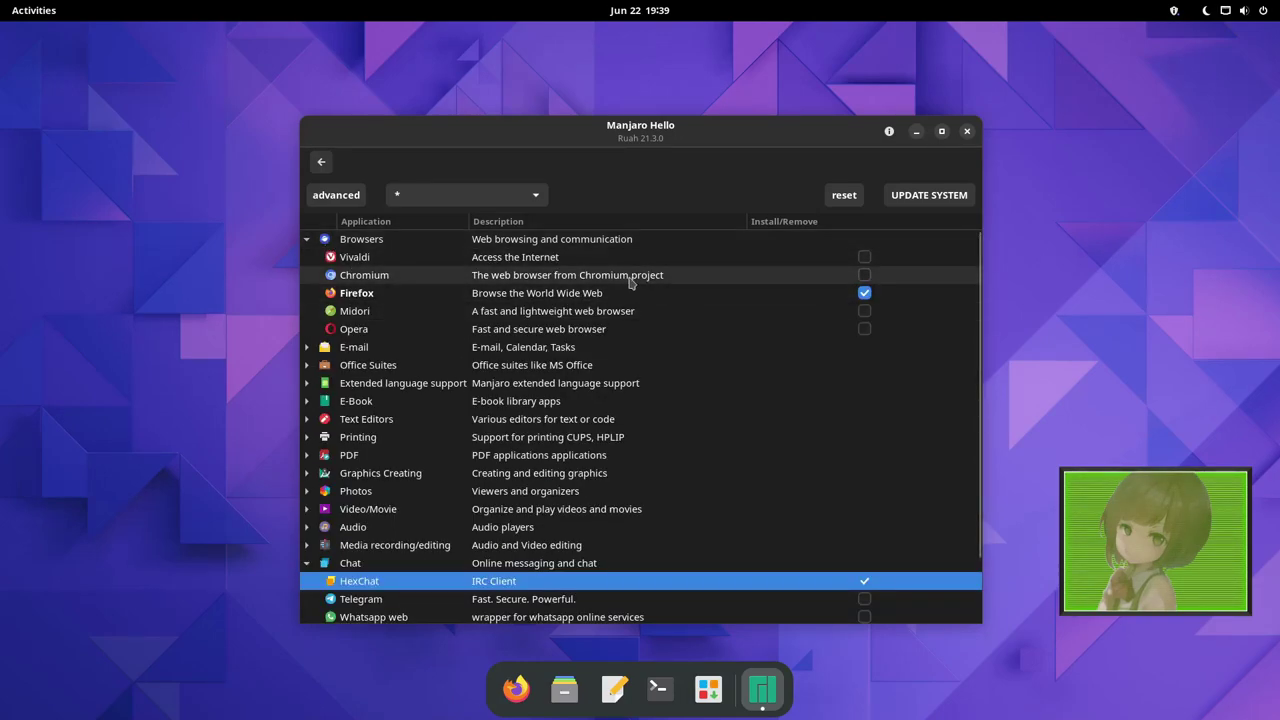
{"action": "left_click", "coordinate": [865, 312]}
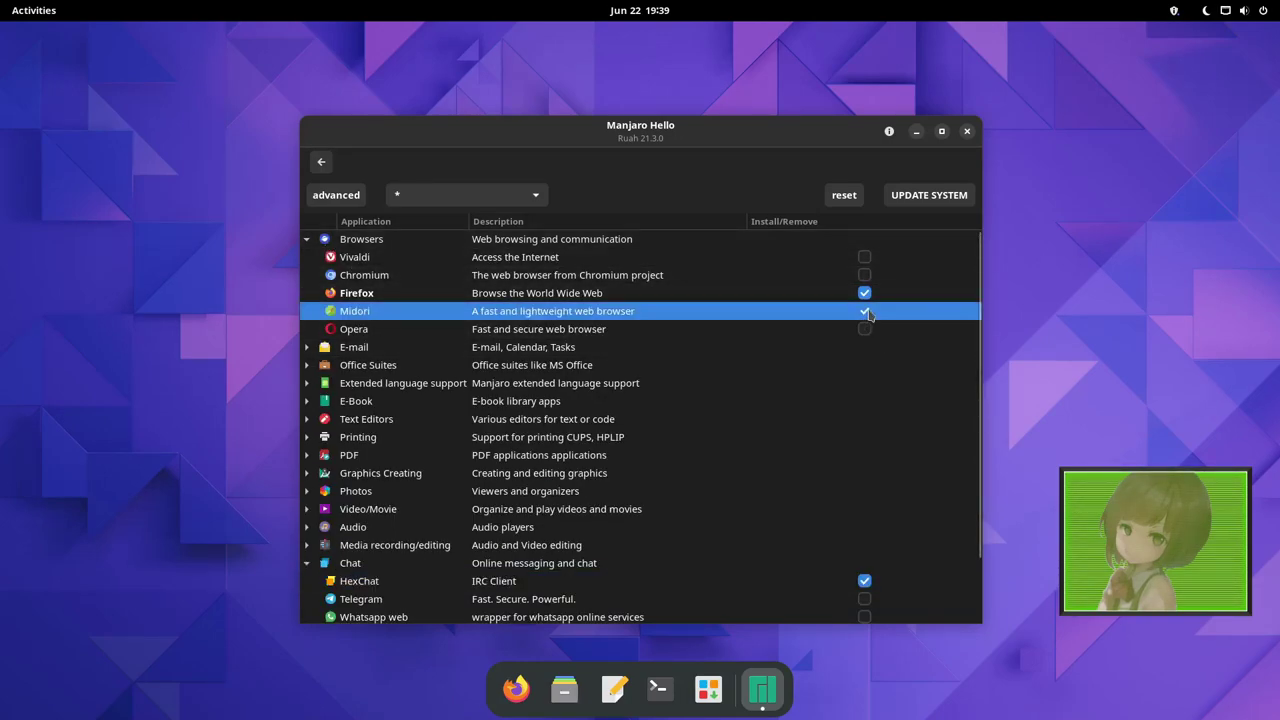
Start installing the ticked apps via UPDATE SYSTEM and authenticate with the account password.
{"action": "left_click", "coordinate": [928, 196]}
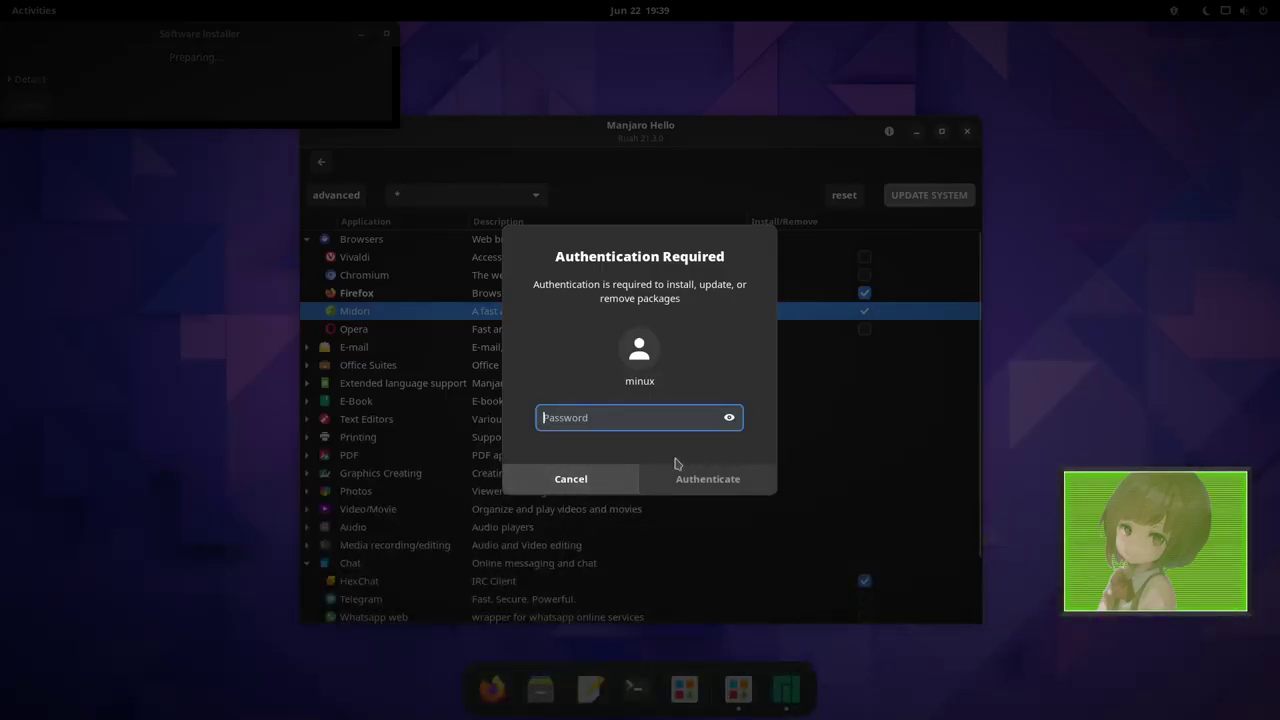
{"action": "type", "text": "••"}
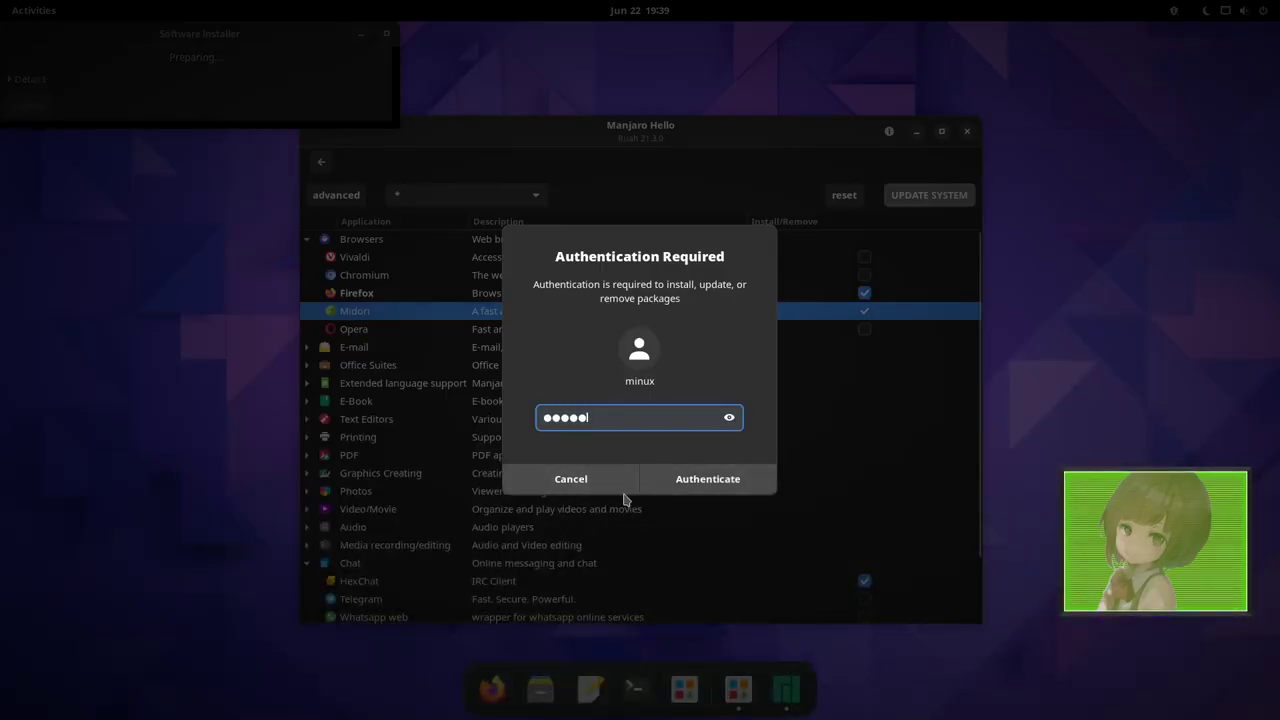
{"action": "left_click", "coordinate": [752, 480]}
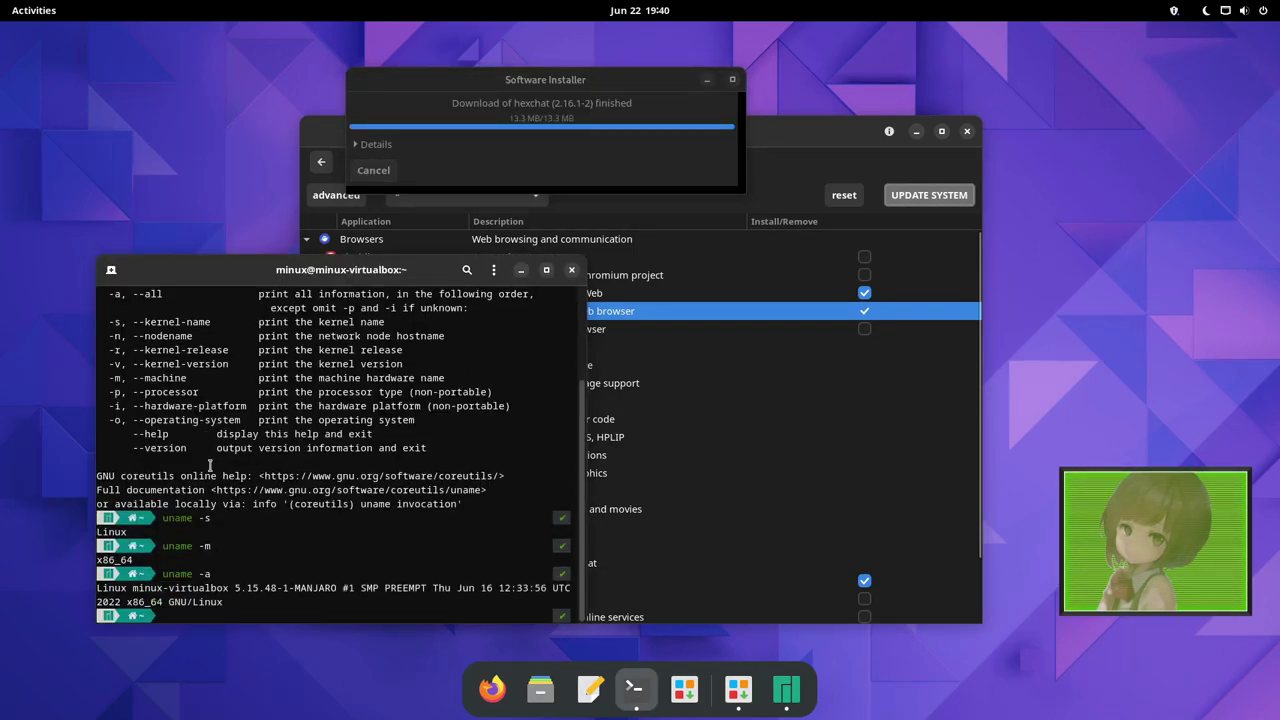
Highlight kernel version 5.15.48-1 in the uname output, then bring the terminal forward.
{"action": "left_click_drag", "start_coordinate": [229, 588], "coordinate": [289, 593]}
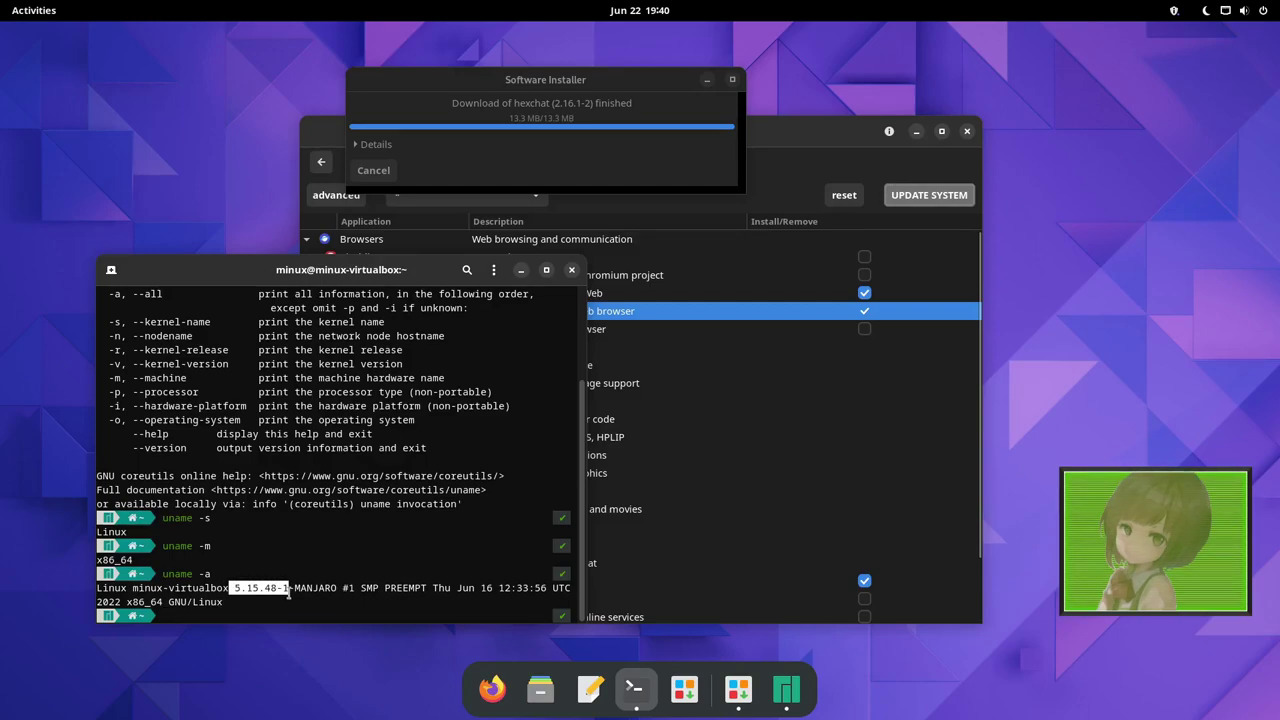
{"action": "left_click", "coordinate": [289, 590]}
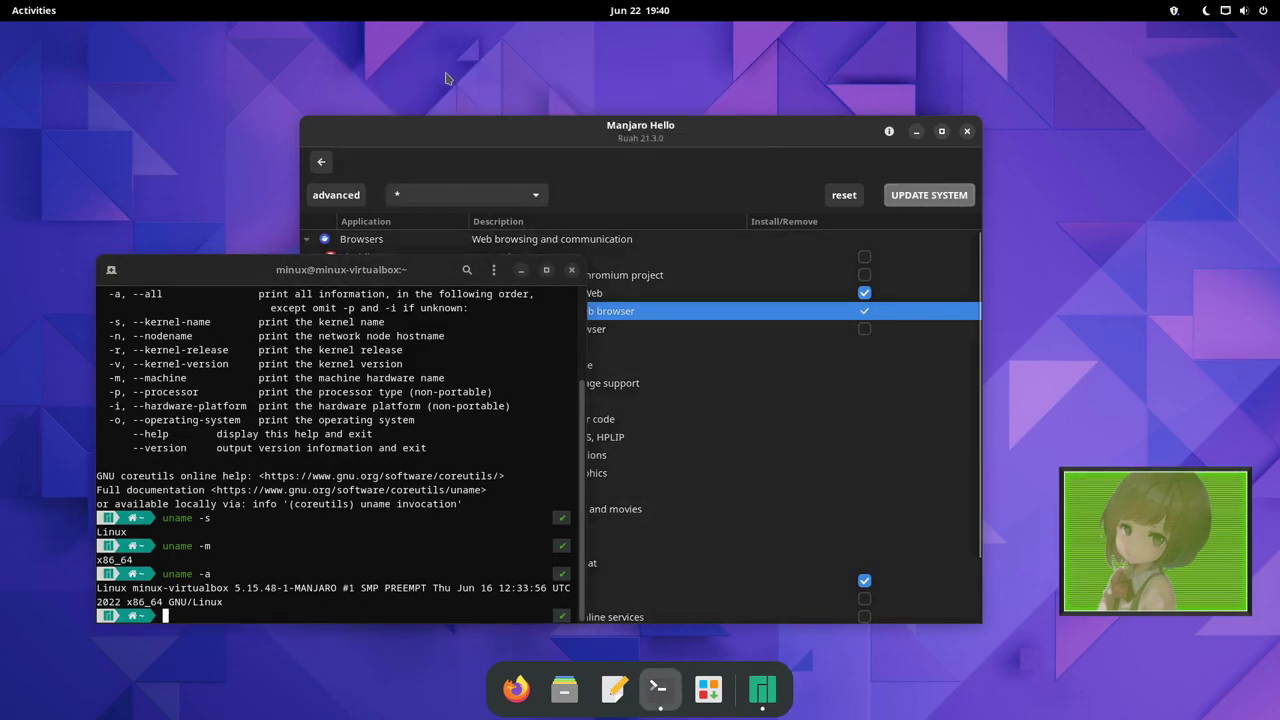
{"action": "left_click", "coordinate": [458, 340]}
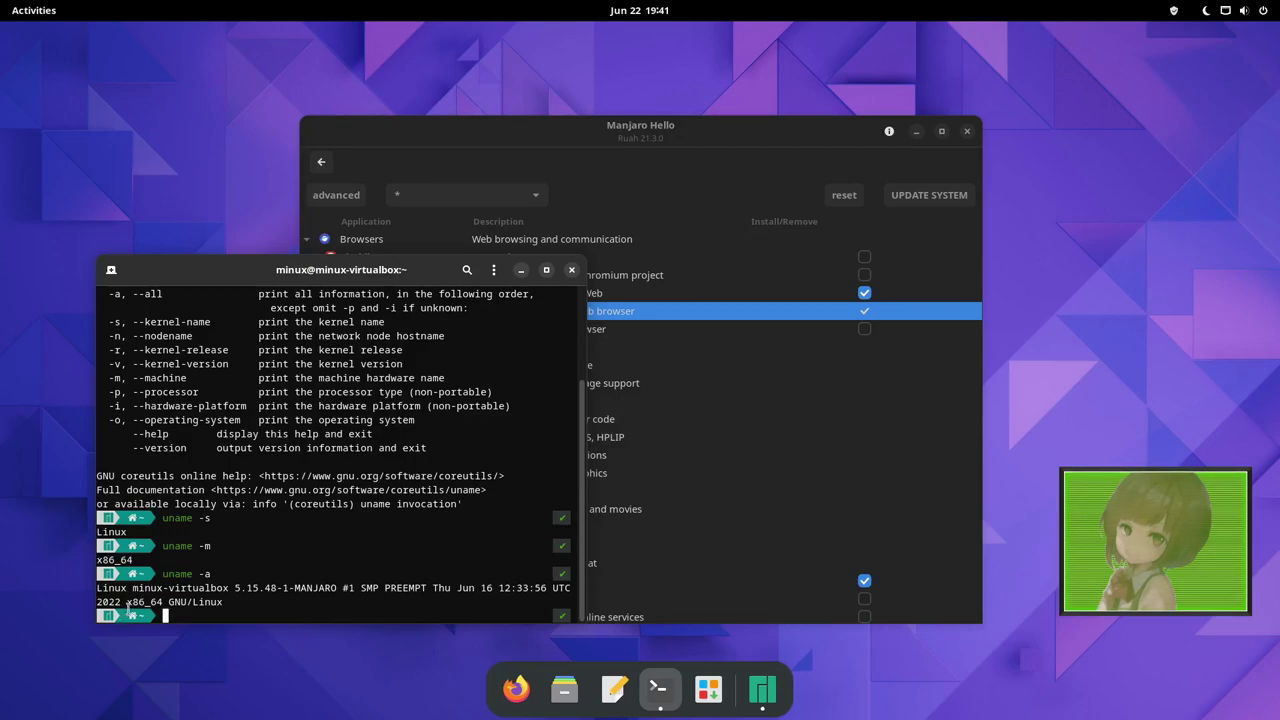
Start a nested zsh shell, exit it, then exit again to close the terminal.
{"action": "type", "text": "sh"}
{"action": "key", "text": "Return"}
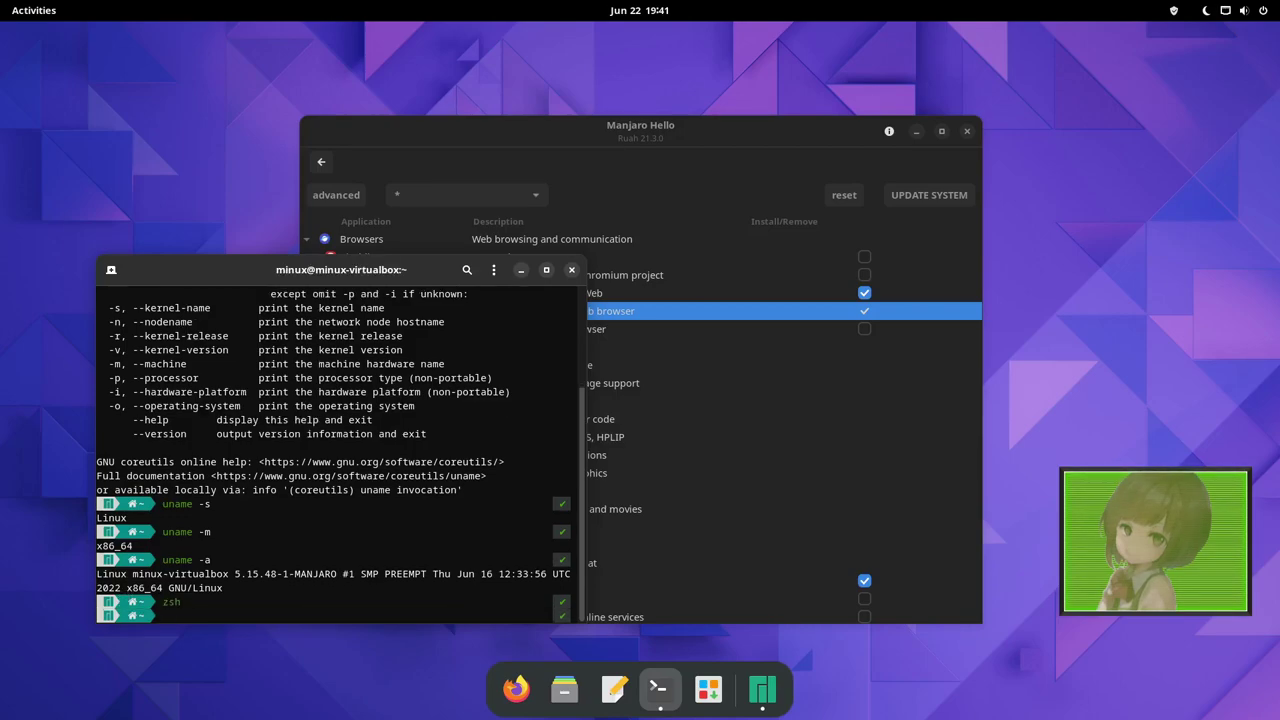
{"action": "type", "text": "exit"}
{"action": "key", "text": "Return"}
{"action": "type", "text": "exit"}
{"action": "key", "text": "Return"}
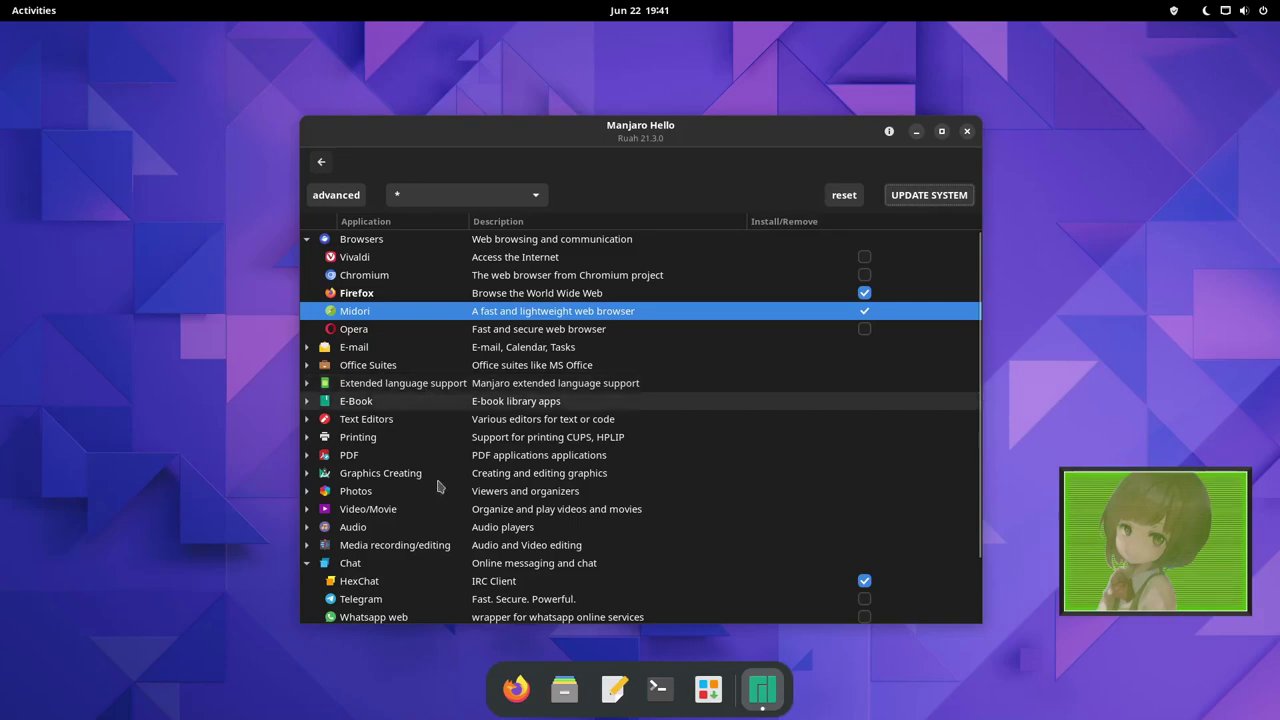
Expand and collapse the Text Editors category, then close Manjaro Hello.
{"action": "left_click", "coordinate": [305, 422]}
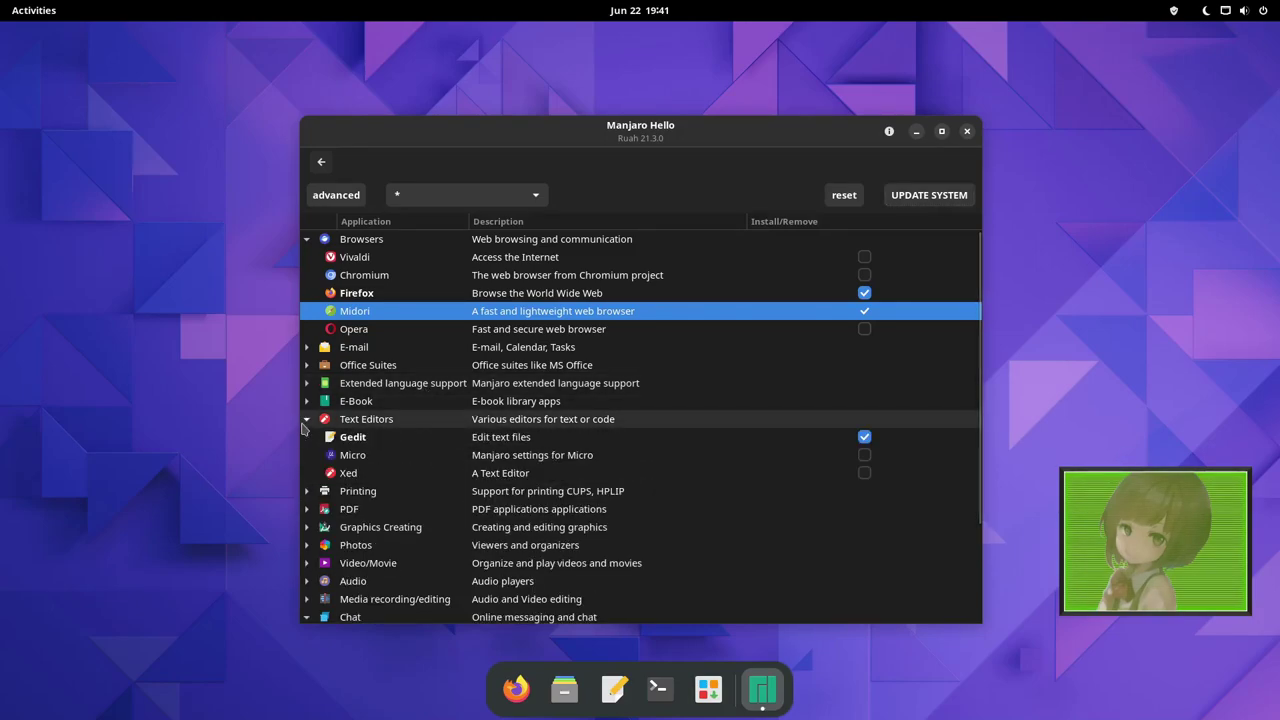
{"action": "left_click", "coordinate": [306, 421]}
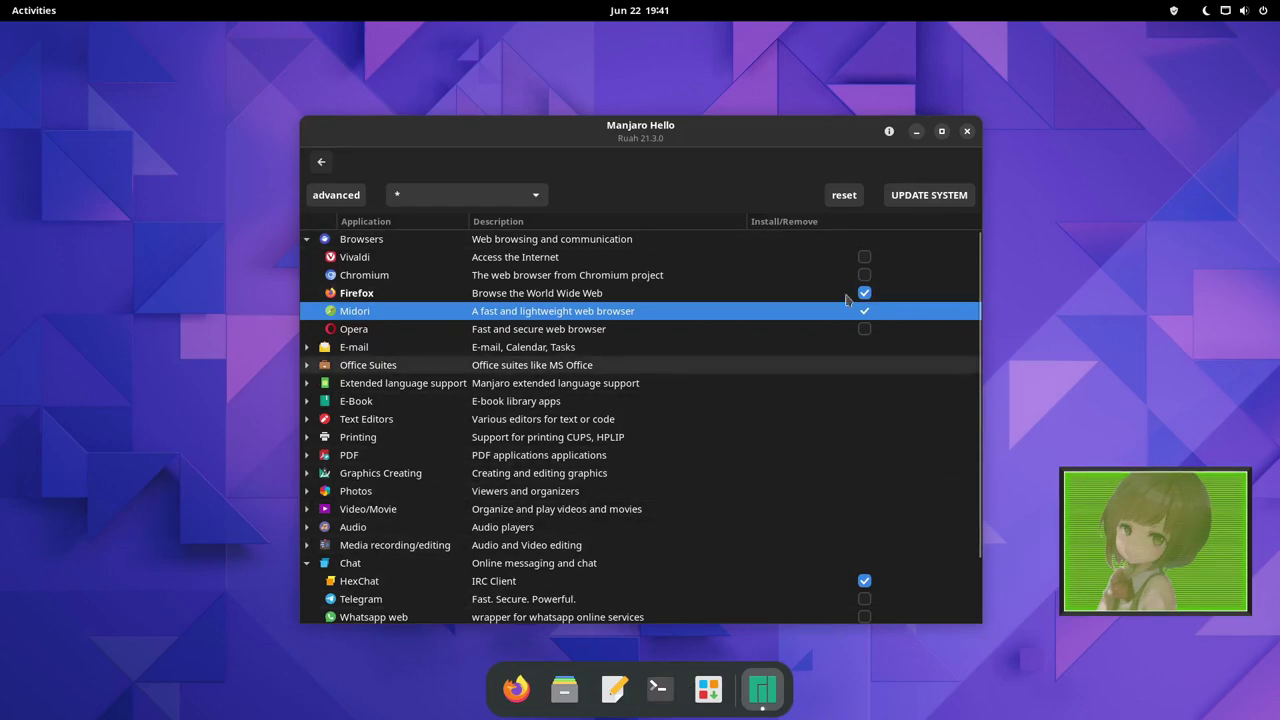
{"action": "left_click", "coordinate": [967, 131]}
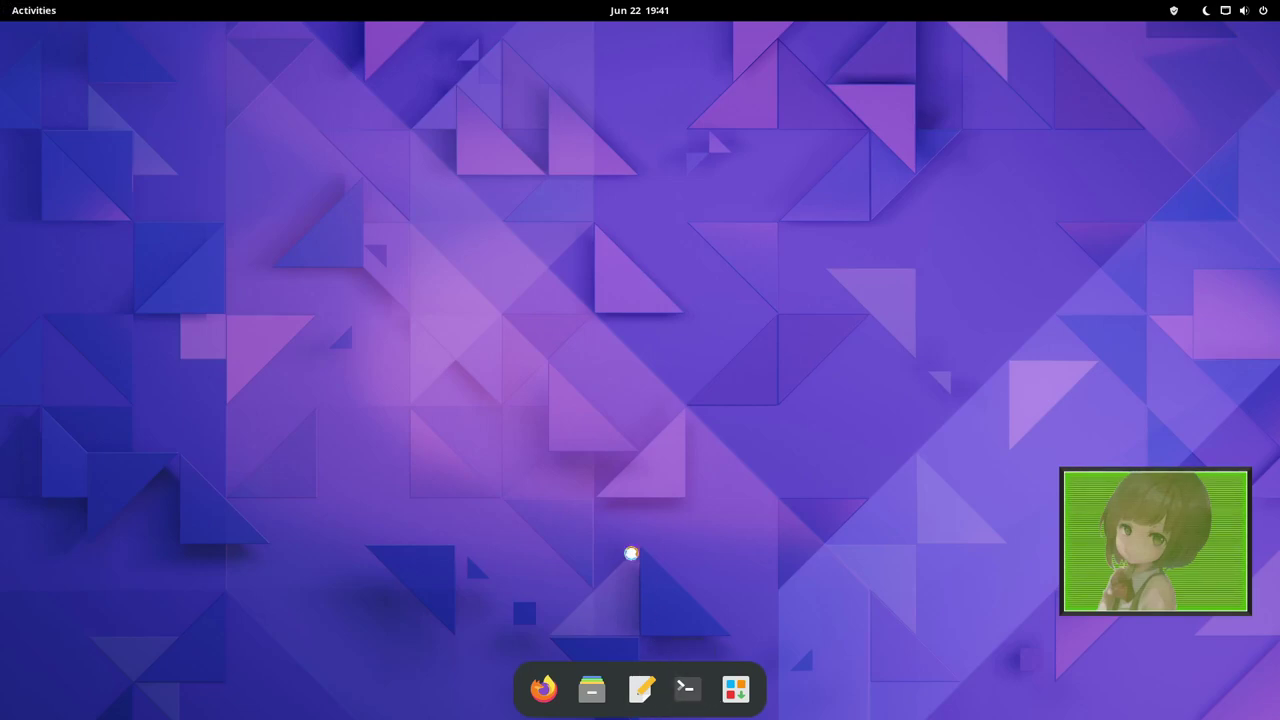
Open a terminal and run gnome-extensions, using Tab completion, to show its usage help.
{"action": "key", "text": "ctrl+alt+t"}
{"action": "type", "text": "neof"}
{"action": "key", "text": "BackSpace"}
{"action": "key", "text": "BackSpace"}
{"action": "key", "text": "BackSpace"}
{"action": "key", "text": "BackSpace"}
{"action": "type", "text": "catsa"}
{"action": "key", "text": "BackSpace"}
{"action": "key", "text": "BackSpace"}
{"action": "key", "text": "BackSpace"}
{"action": "key", "text": "BackSpace"}
{"action": "key", "text": "BackSpace"}
{"action": "type", "text": "gnome"}
{"action": "key", "text": "Tab"}
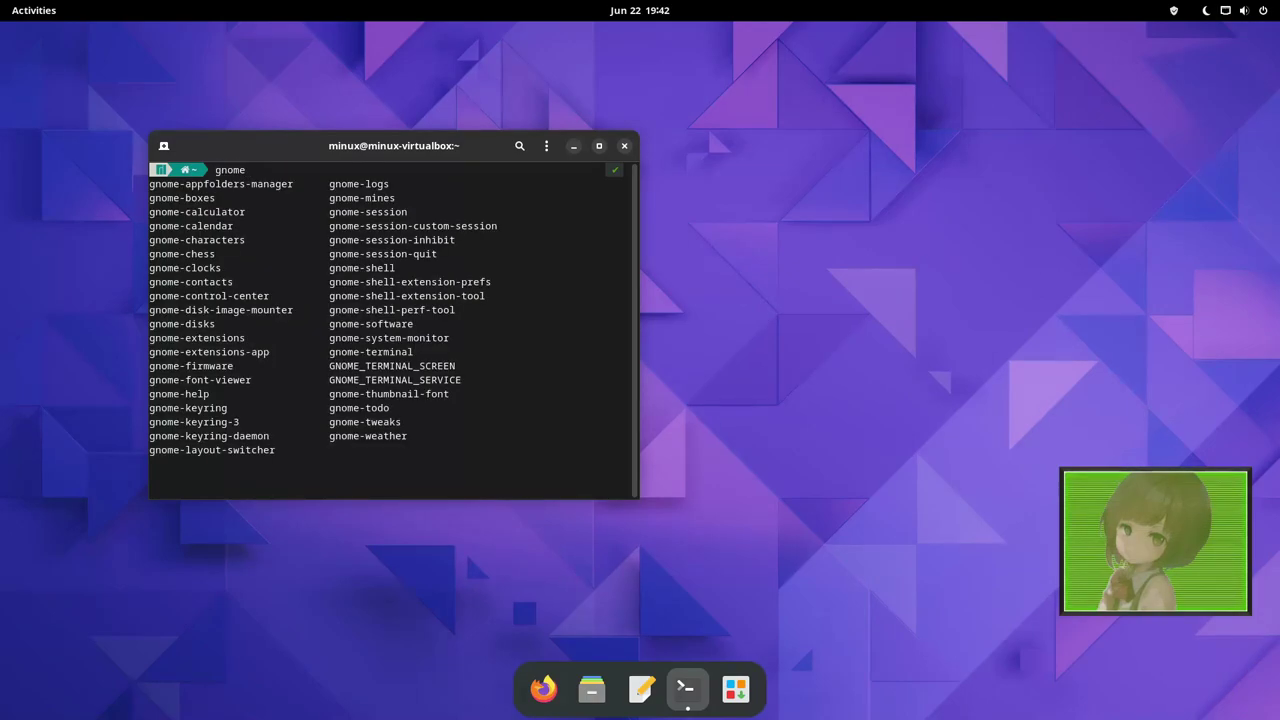
{"action": "type", "text": "ex"}
{"action": "key", "text": "Tab"}
{"action": "key", "text": "Return"}
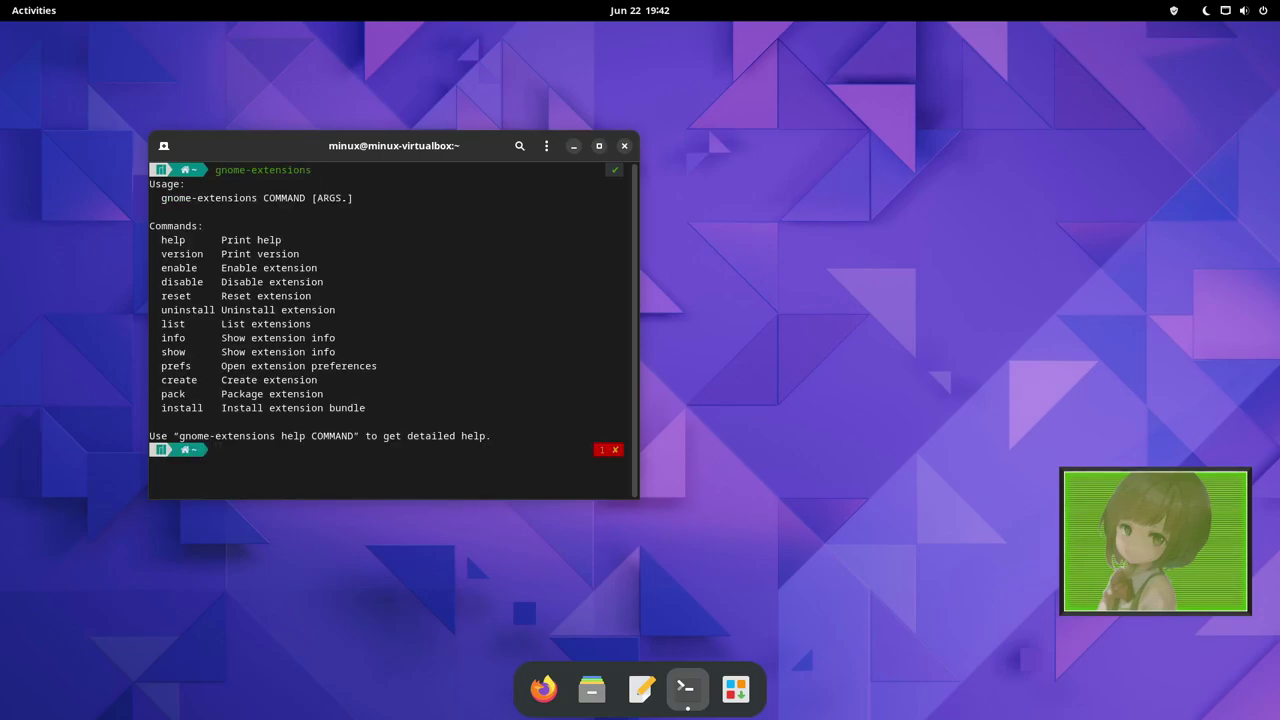
Launch gnome-extensions-app, move its window left and enlarge it.
{"action": "type", "text": "gnome-extensions-app"}
{"action": "key", "text": "Return"}
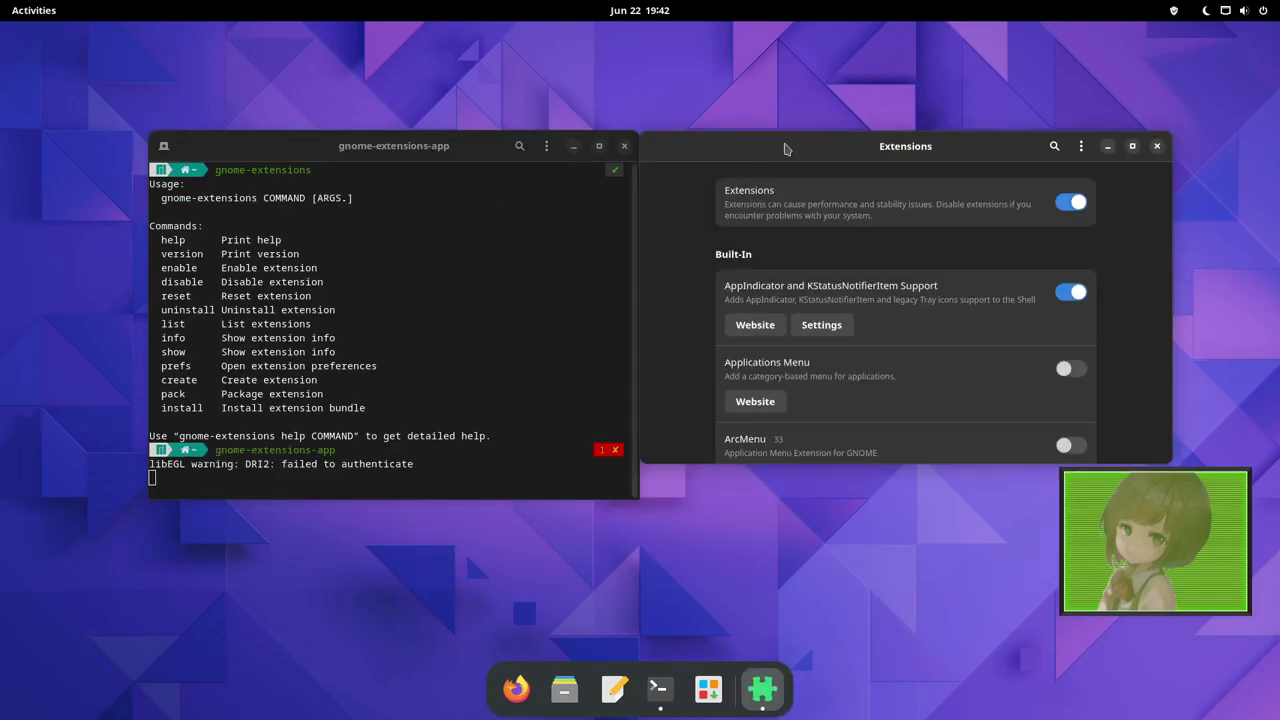
{"action": "left_click_drag", "start_coordinate": [787, 140], "coordinate": [471, 127]}
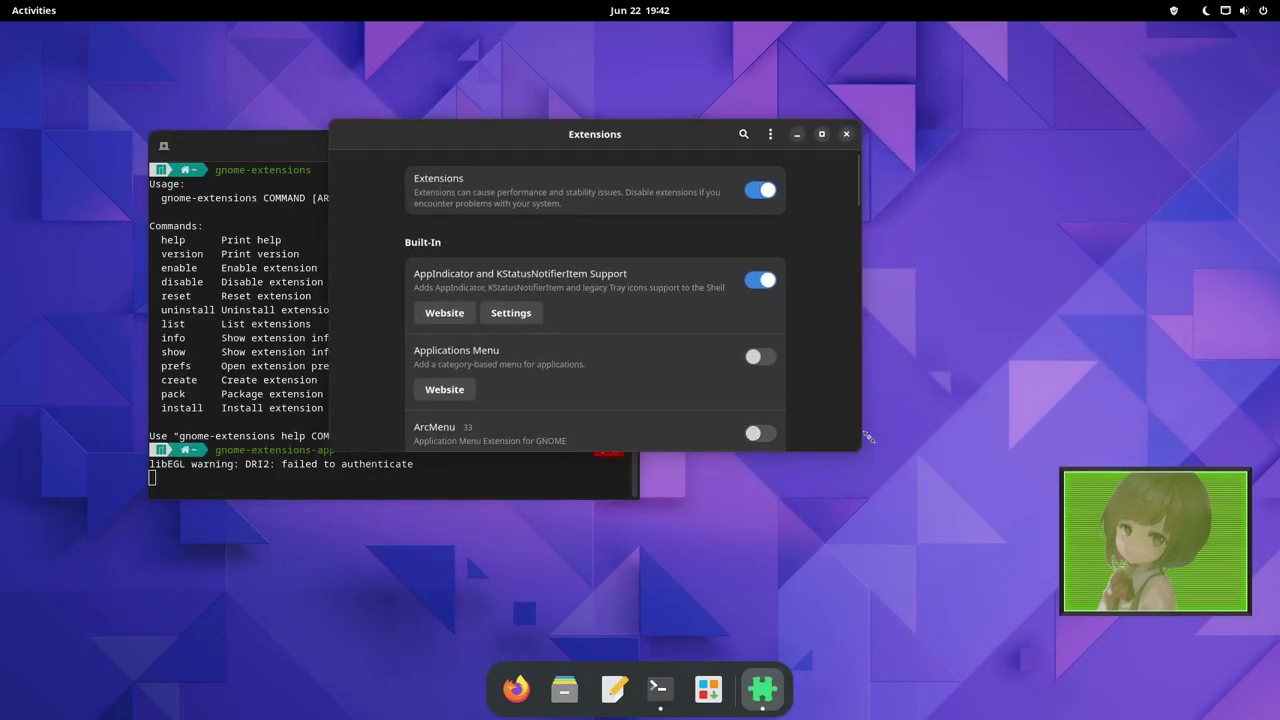
{"action": "left_click_drag", "start_coordinate": [859, 448], "coordinate": [1031, 620]}
Scroll through the list of installed extensions, then close the Extensions app.
{"action": "scroll", "coordinate": [628, 585], "scroll_direction": "down", "scroll_amount": 1}
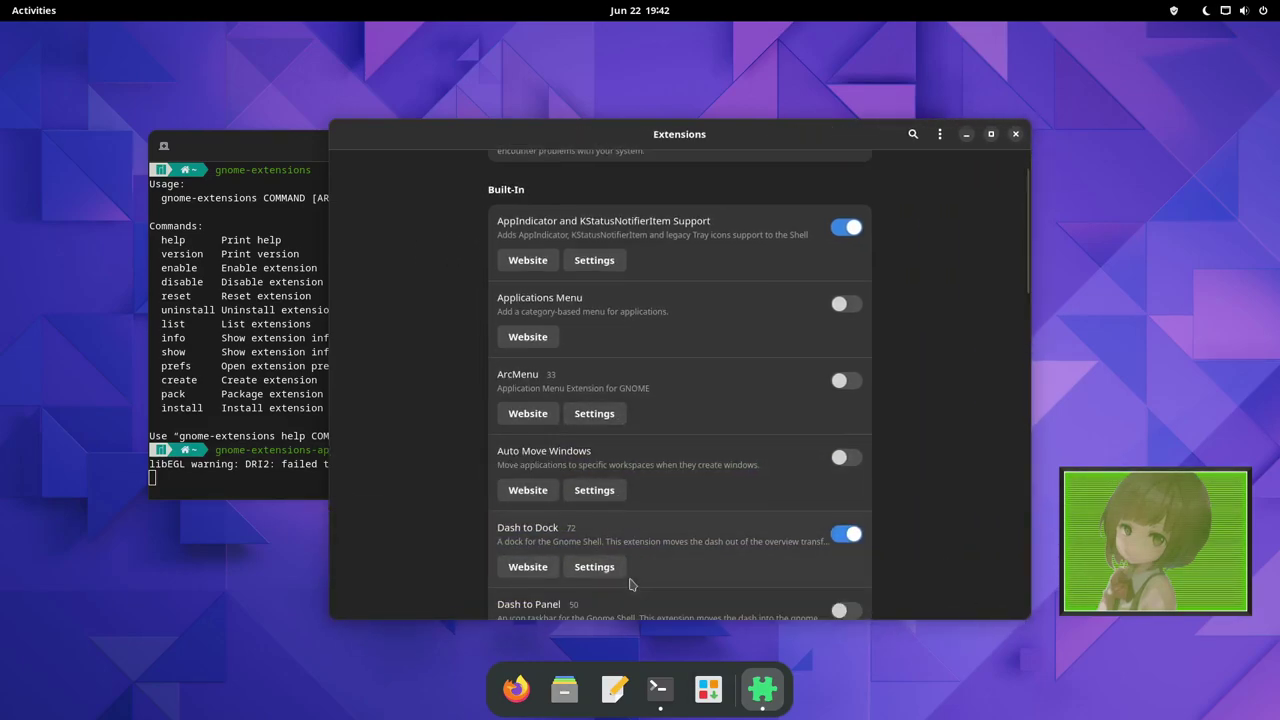
{"action": "scroll", "coordinate": [797, 514], "scroll_direction": "down", "scroll_amount": 5}
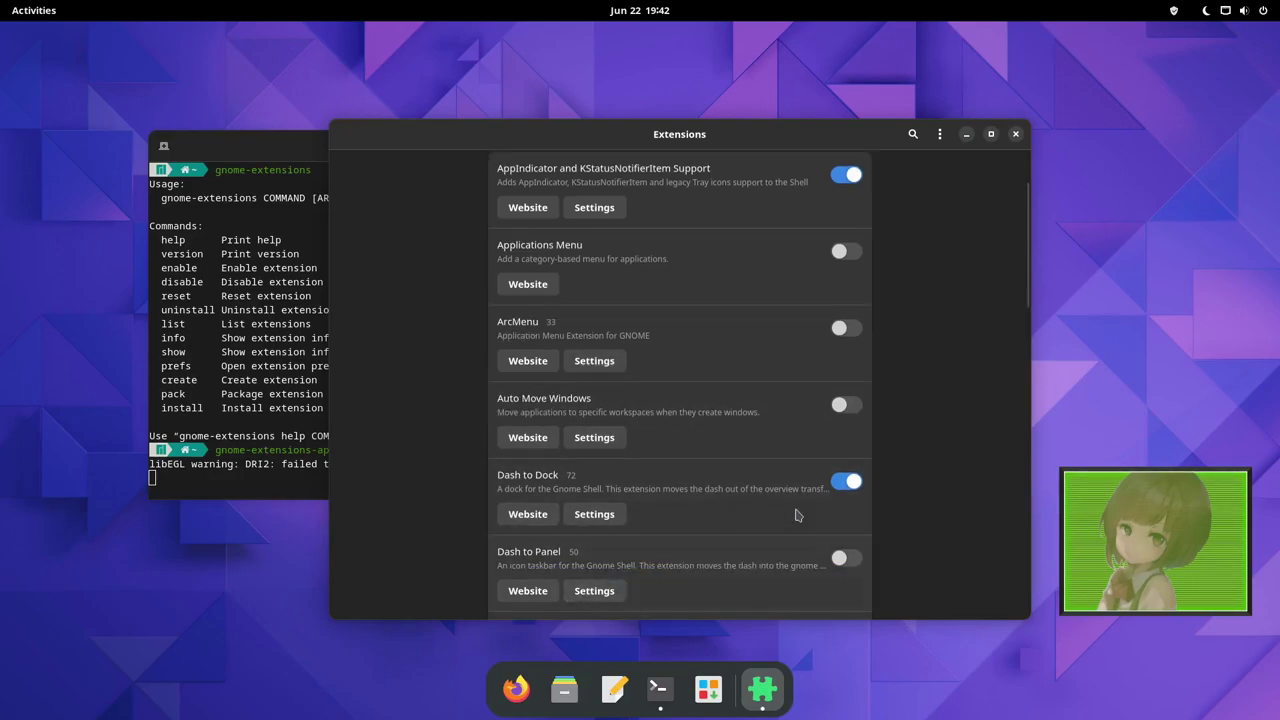
{"action": "scroll", "coordinate": [797, 514], "scroll_direction": "down", "scroll_amount": 1}
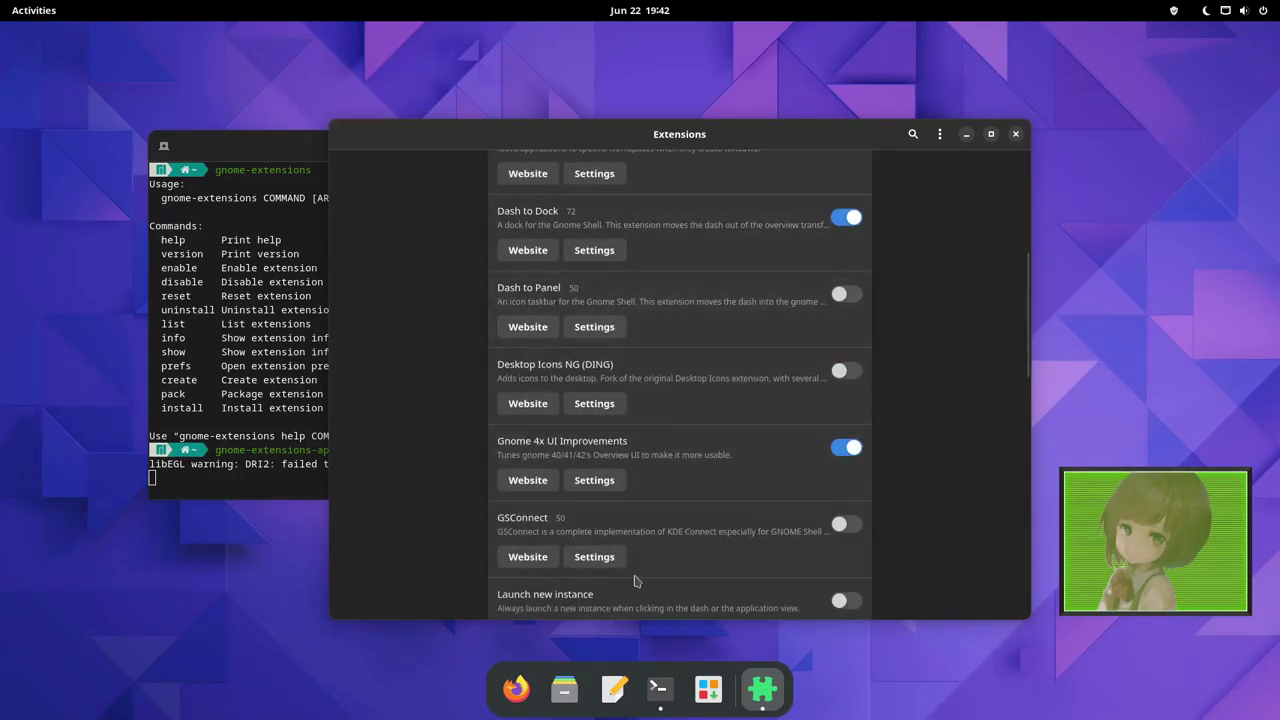
{"action": "scroll", "coordinate": [603, 400], "scroll_direction": "down", "scroll_amount": 5}
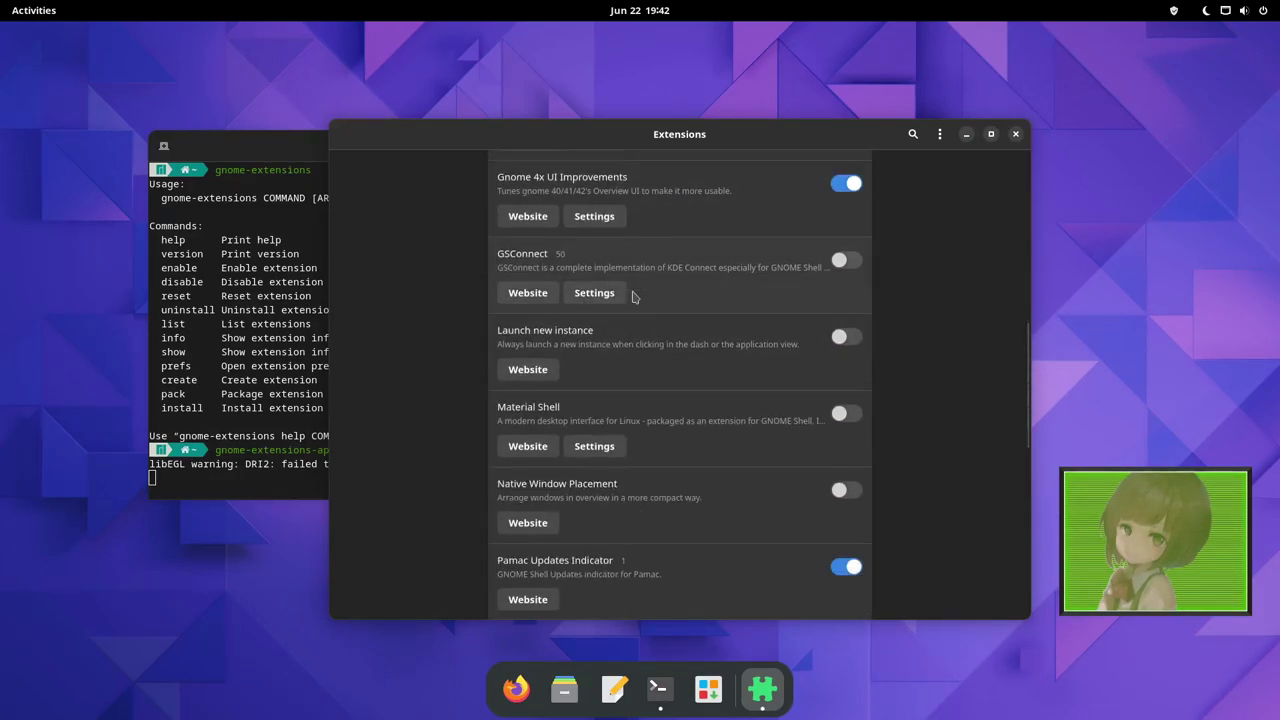
{"action": "scroll", "coordinate": [660, 304], "scroll_direction": "down", "scroll_amount": 4}
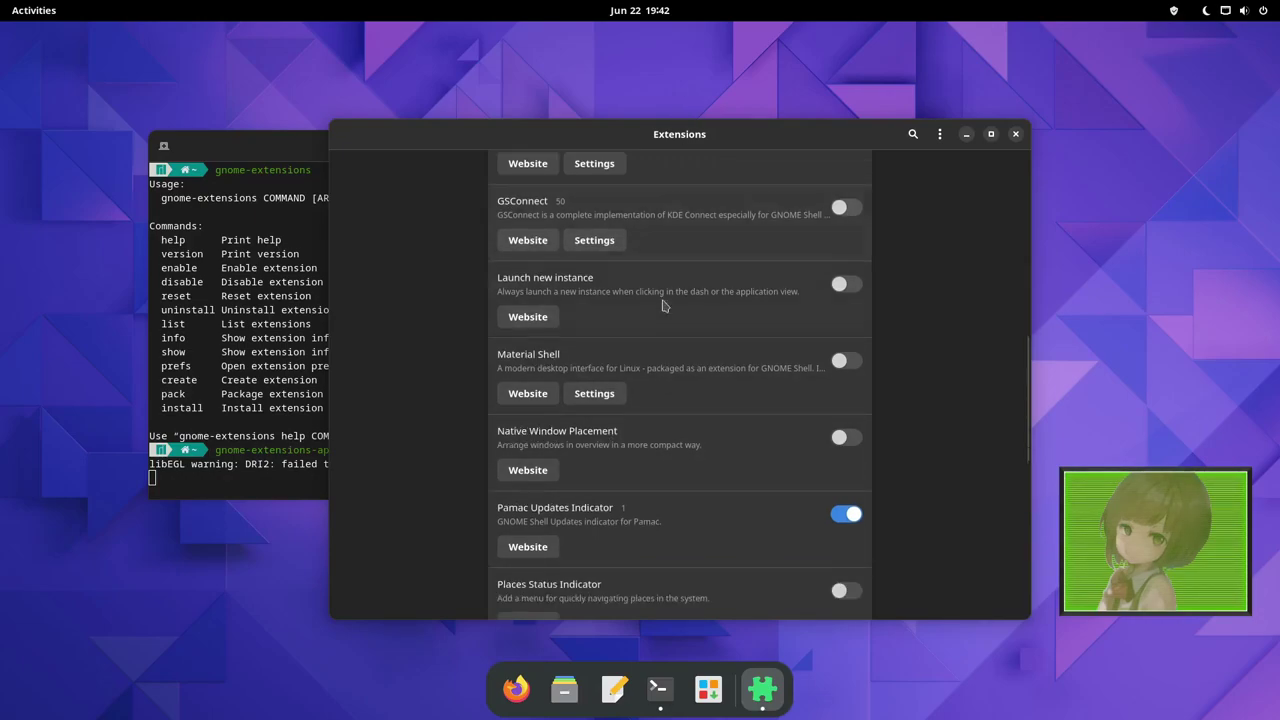
{"action": "scroll", "coordinate": [662, 305], "scroll_direction": "down", "scroll_amount": 4}
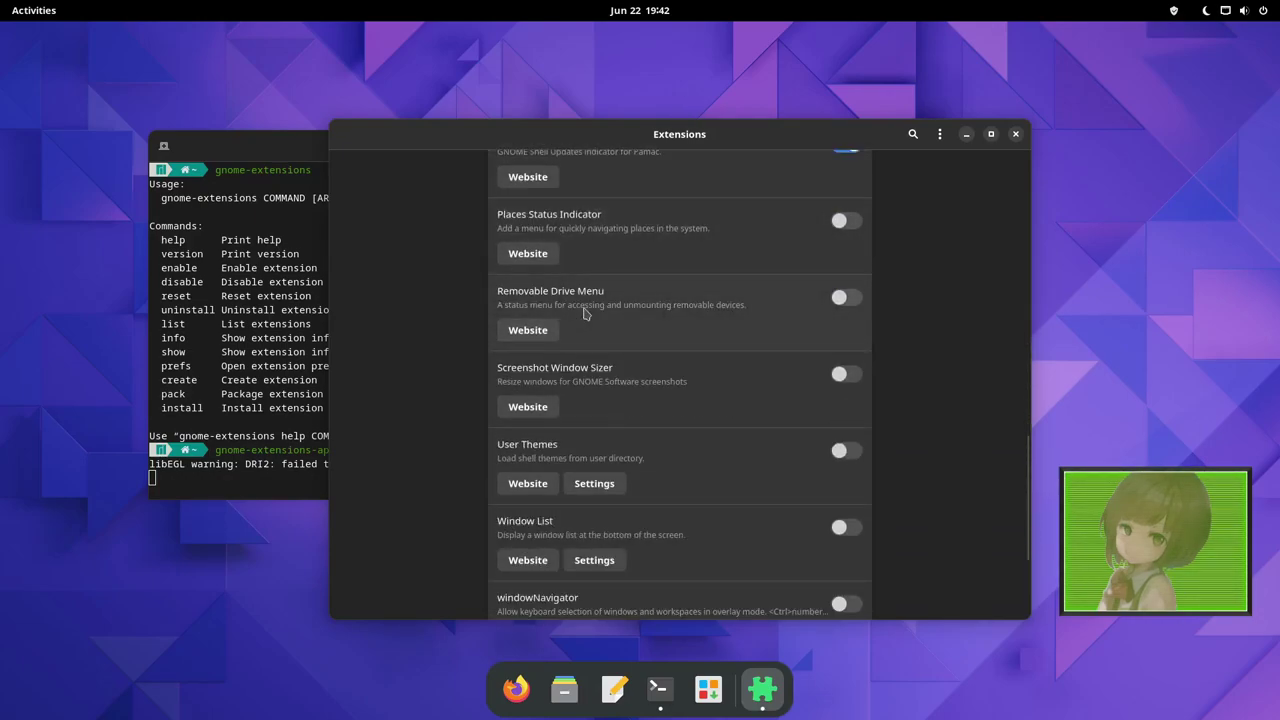
{"action": "scroll", "coordinate": [606, 309], "scroll_direction": "up", "scroll_amount": 3}
{"action": "scroll", "coordinate": [560, 312], "scroll_direction": "down", "scroll_amount": 4}
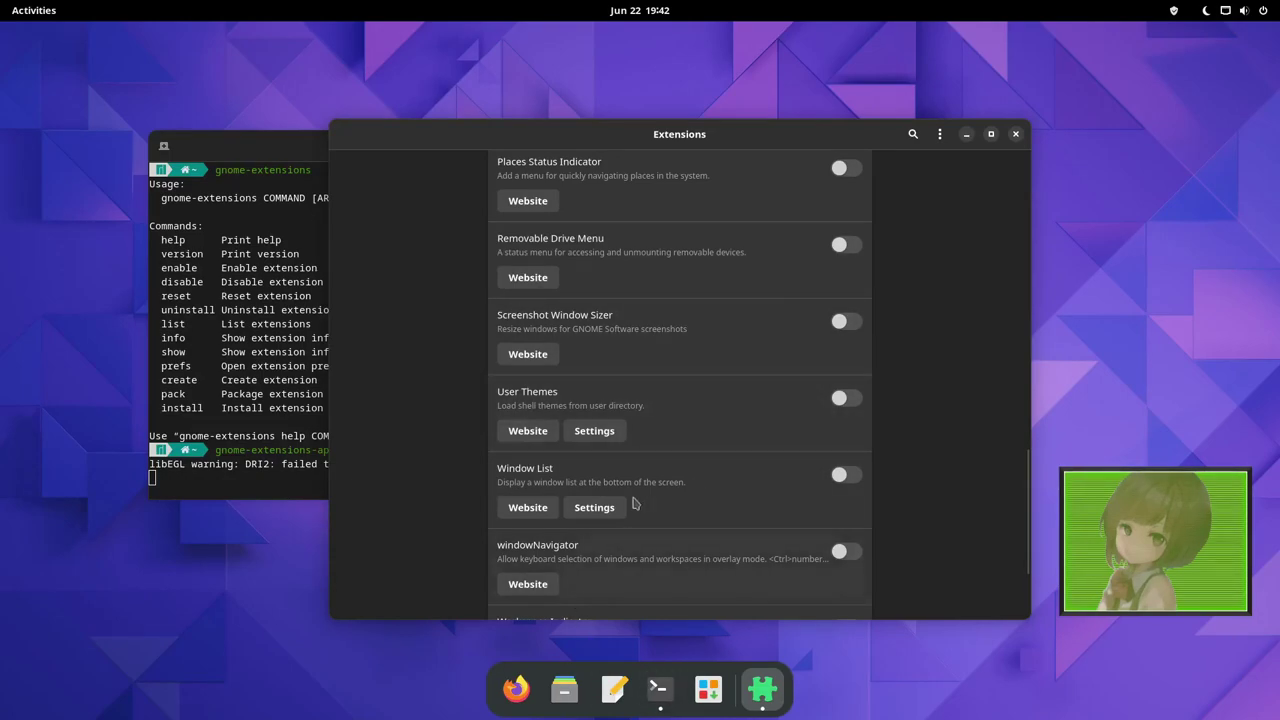
{"action": "scroll", "coordinate": [633, 503], "scroll_direction": "down", "scroll_amount": 3}
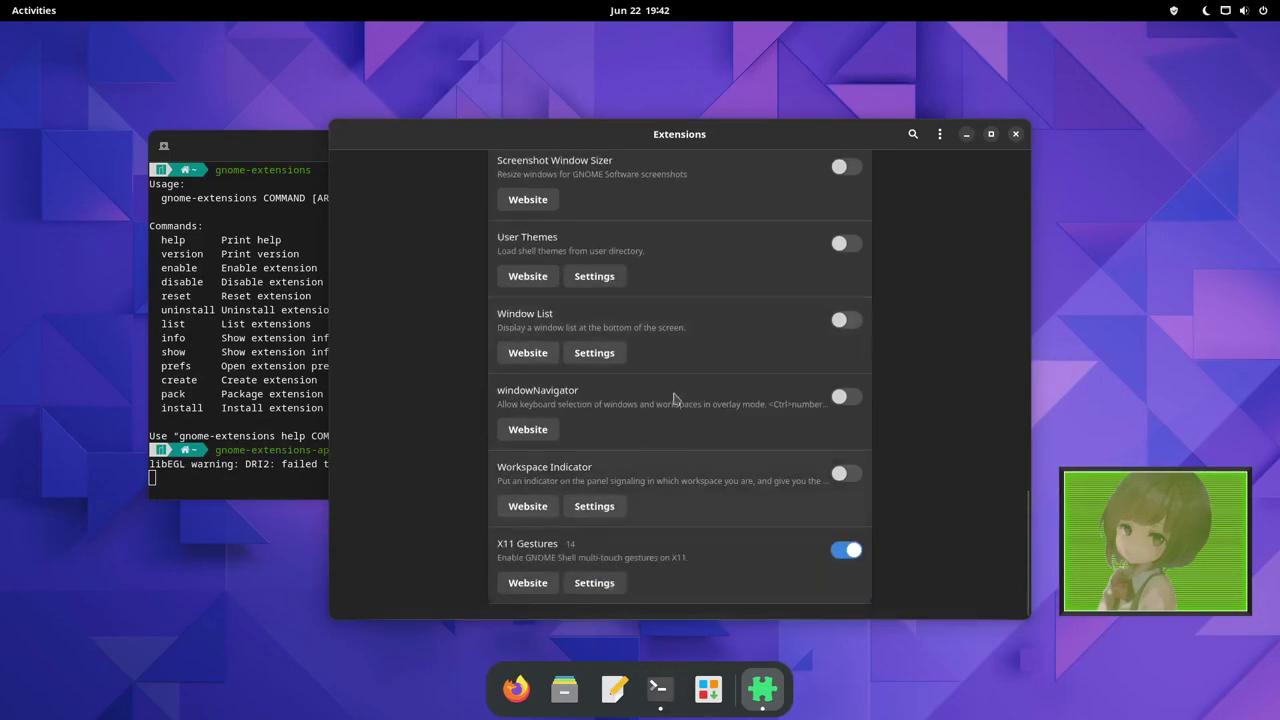
{"action": "left_click", "coordinate": [1015, 134]}
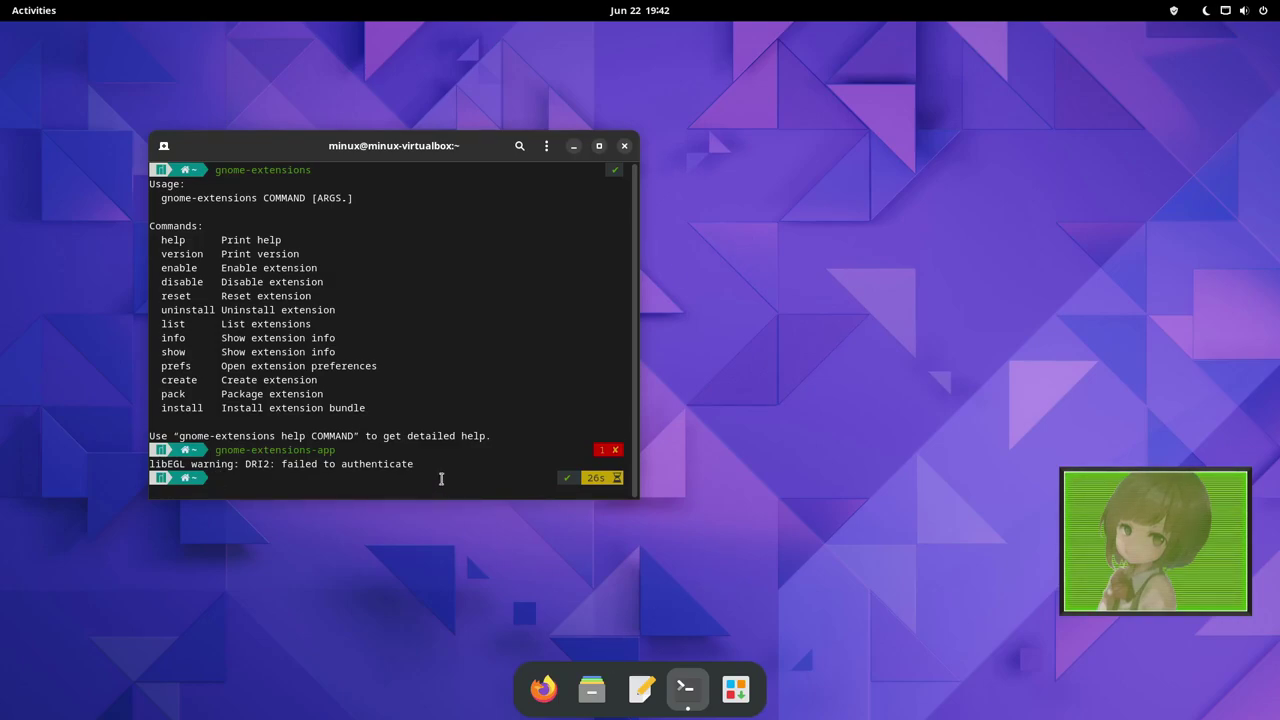
Open Settings from the top-bar system menu and review the About page's hardware and OS details.
{"action": "left_click", "coordinate": [1212, 16]}
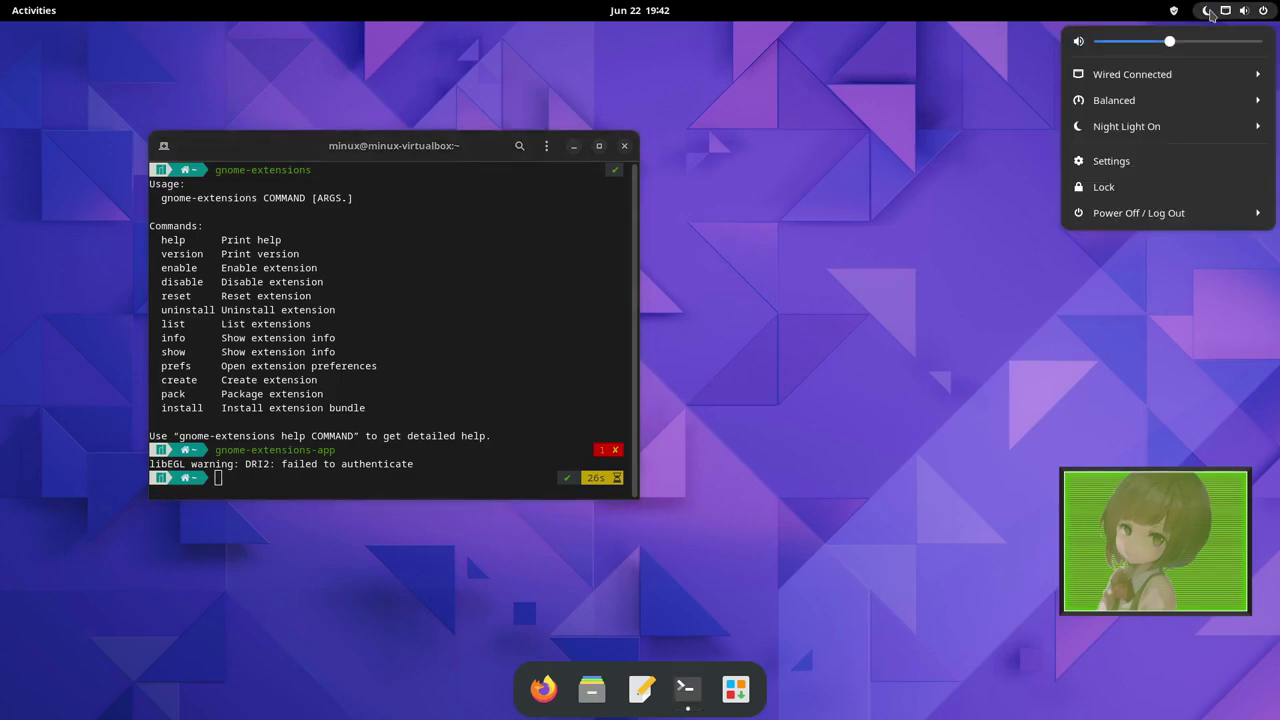
{"action": "left_click", "coordinate": [1177, 160]}
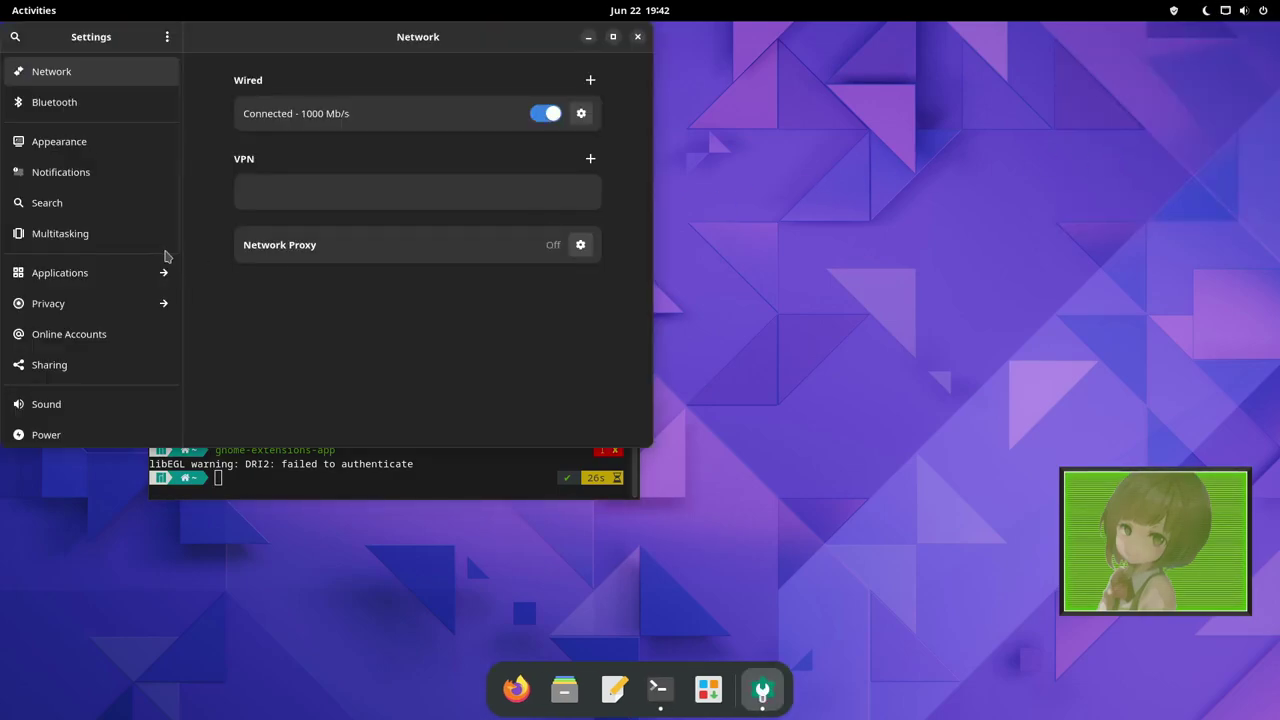
{"action": "scroll", "coordinate": [165, 257], "scroll_direction": "down", "scroll_amount": 8}
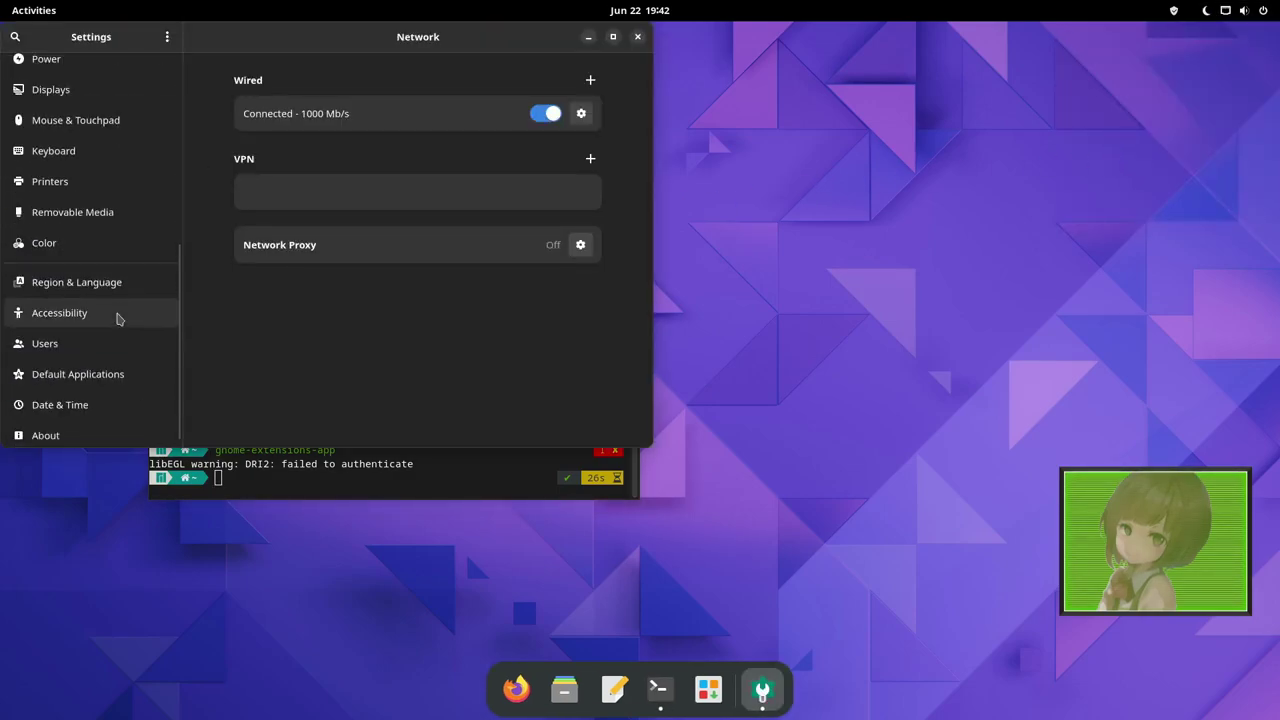
{"action": "left_click", "coordinate": [45, 435]}
{"action": "scroll", "coordinate": [600, 242], "scroll_direction": "down", "scroll_amount": 3}
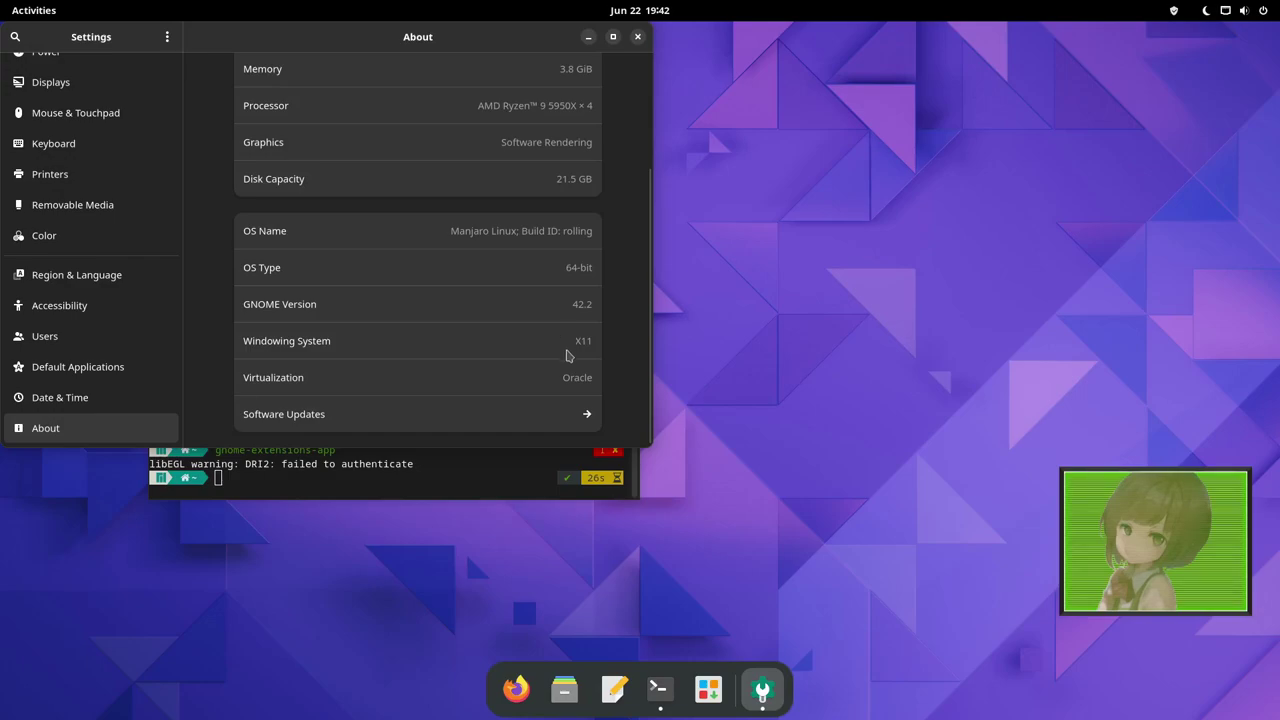
{"action": "scroll", "coordinate": [548, 400], "scroll_direction": "up", "scroll_amount": 3}
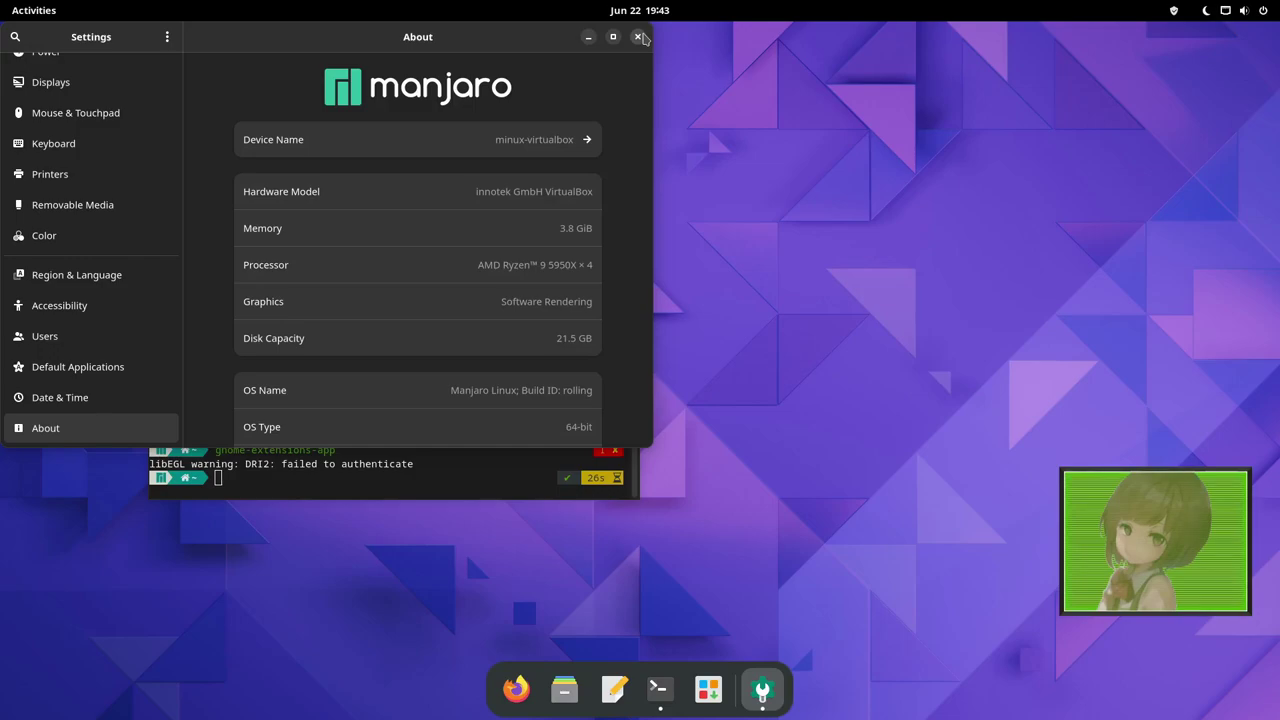
Close GNOME Settings and drag the terminal showing gnome-extensions help toward the screen centre.
{"action": "left_click", "coordinate": [638, 37]}
{"action": "left_click_drag", "start_coordinate": [461, 154], "coordinate": [675, 171]}
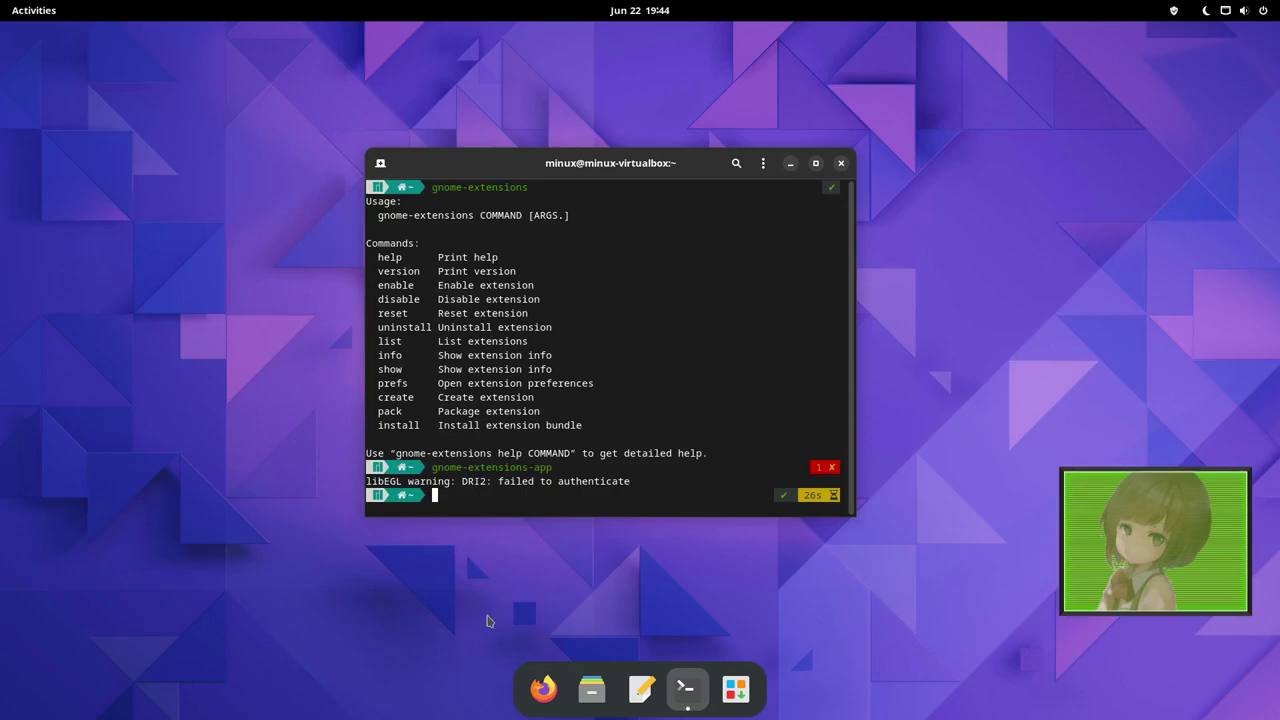
{"action": "left_click_drag", "start_coordinate": [452, 479], "coordinate": [385, 480]}
{"action": "left_click", "coordinate": [470, 457]}
{"action": "left_click", "coordinate": [619, 18]}
{"action": "left_click", "coordinate": [619, 18]}
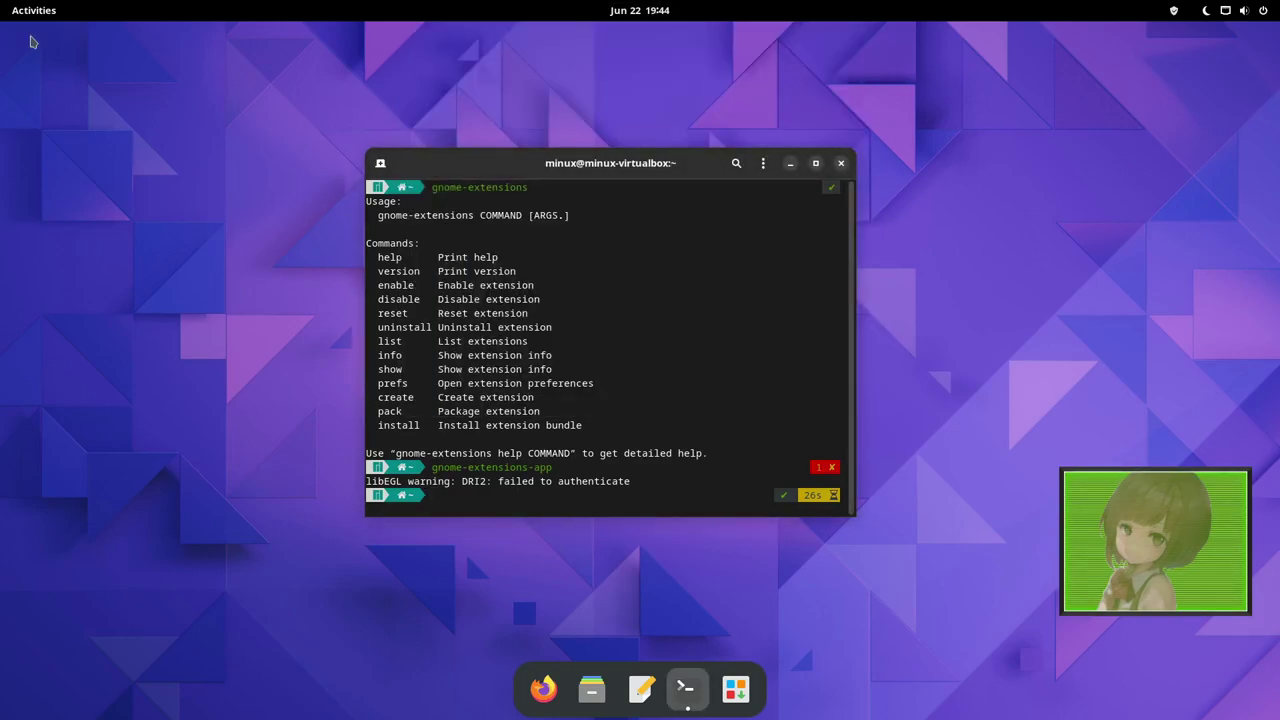